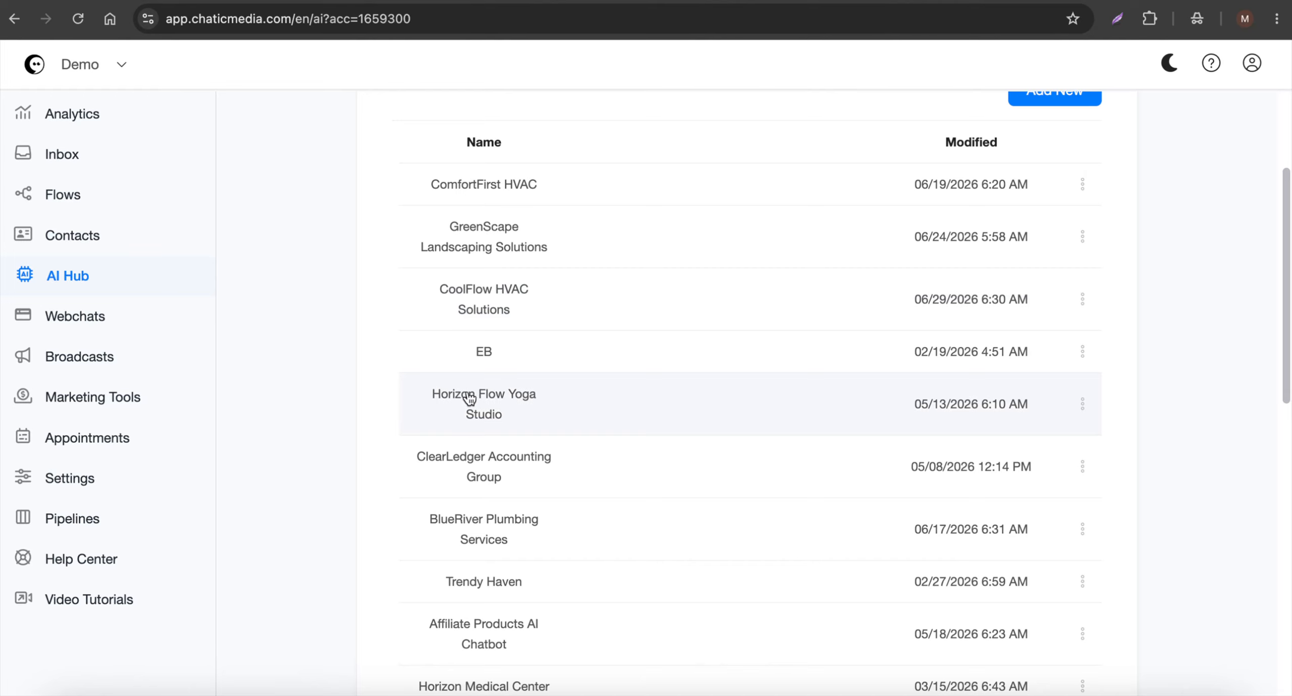
# Set the Horizon Flow Yoga Studio agent as the default AI agent.
pyautogui.click(1084, 405)
pyautogui.click(1062, 268)
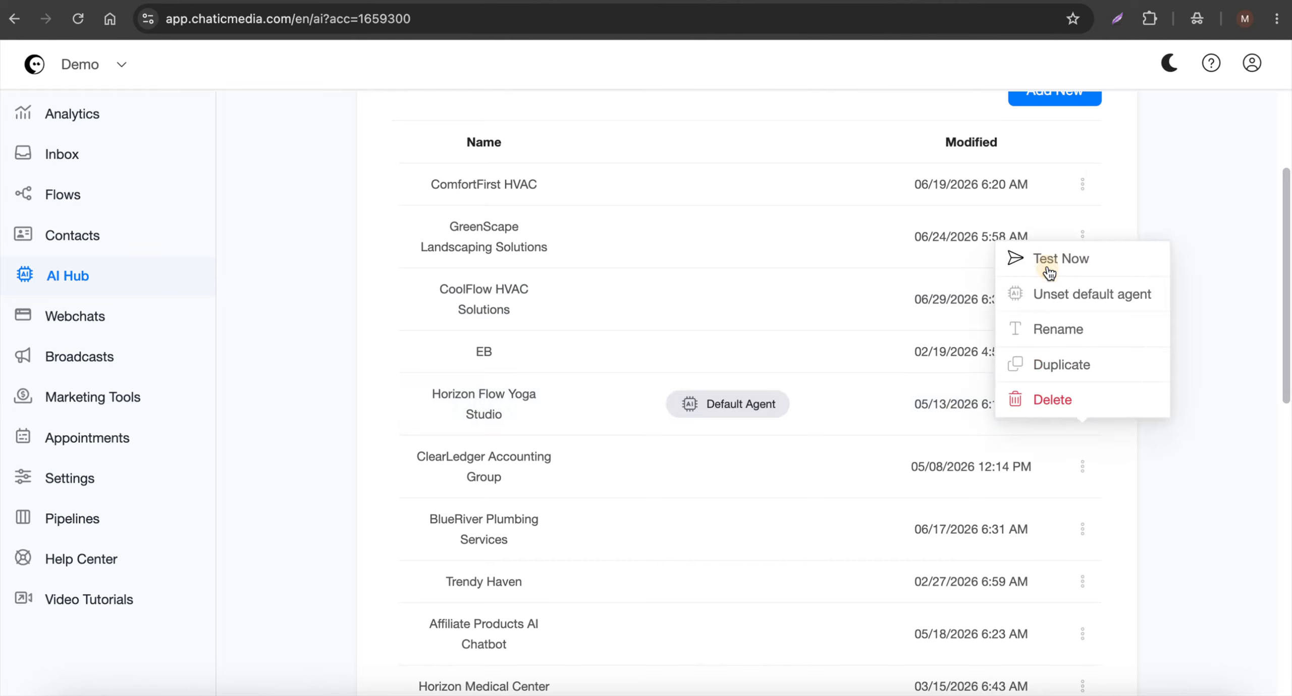
pyautogui.moveTo(717, 404)
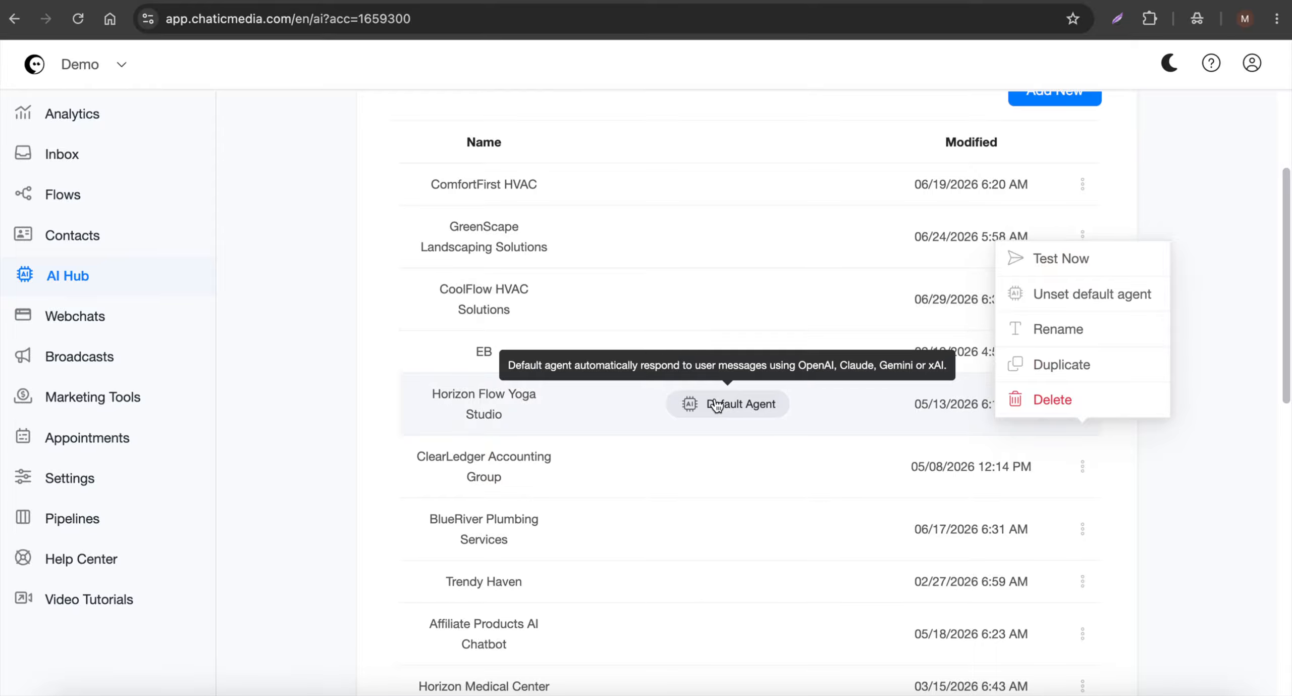
pyautogui.click(1184, 449)
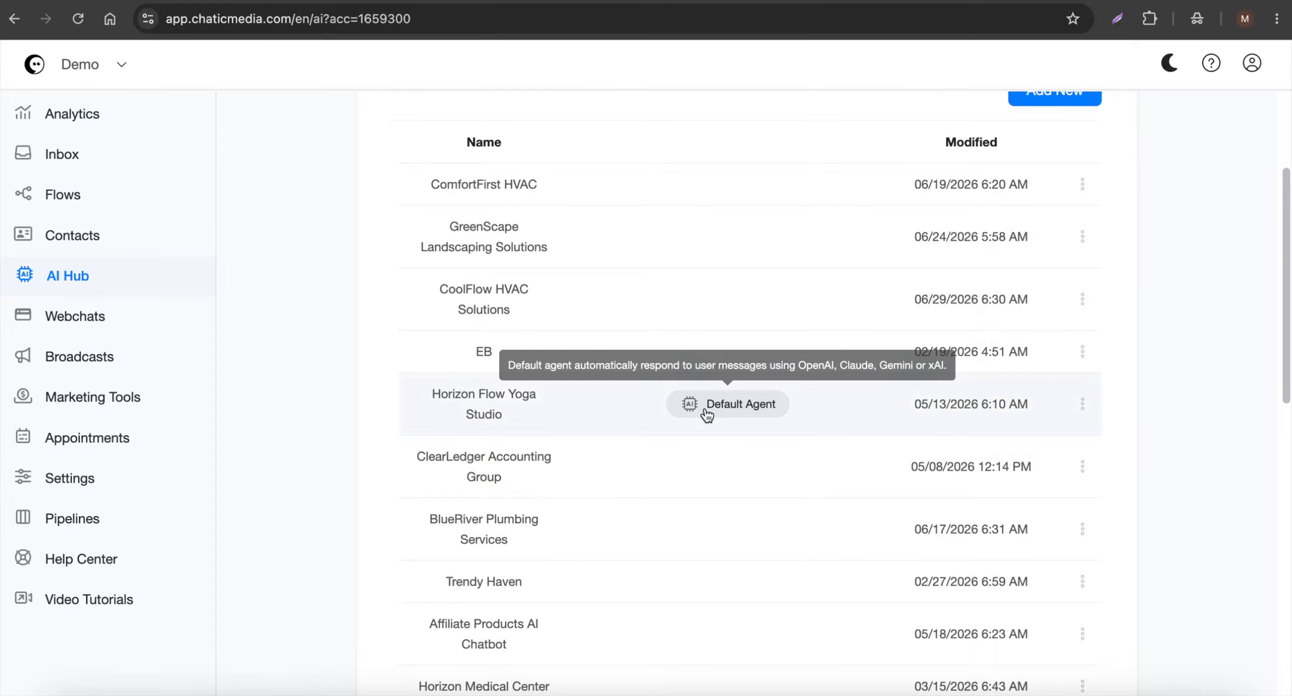
# View the channels on the analytics dashboard and remove the default status from the Horizon Flow Yoga Studio agent.
pyautogui.click(31, 111)
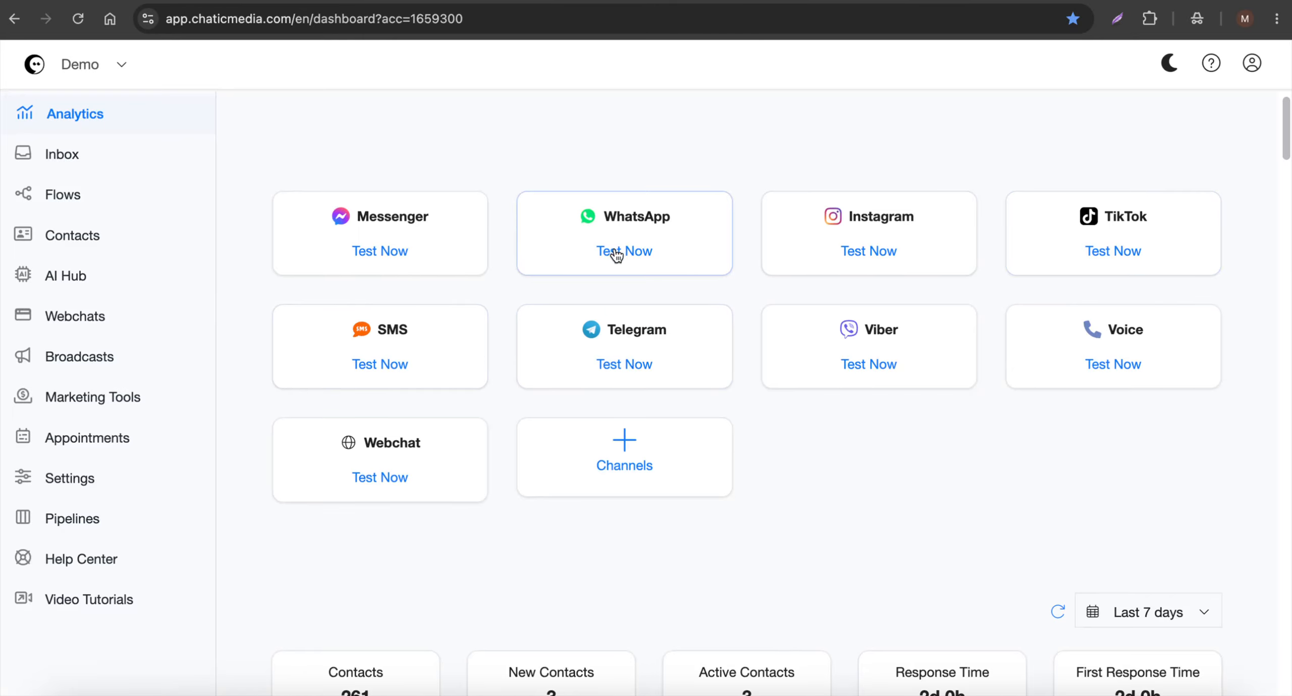
pyautogui.click(38, 269)
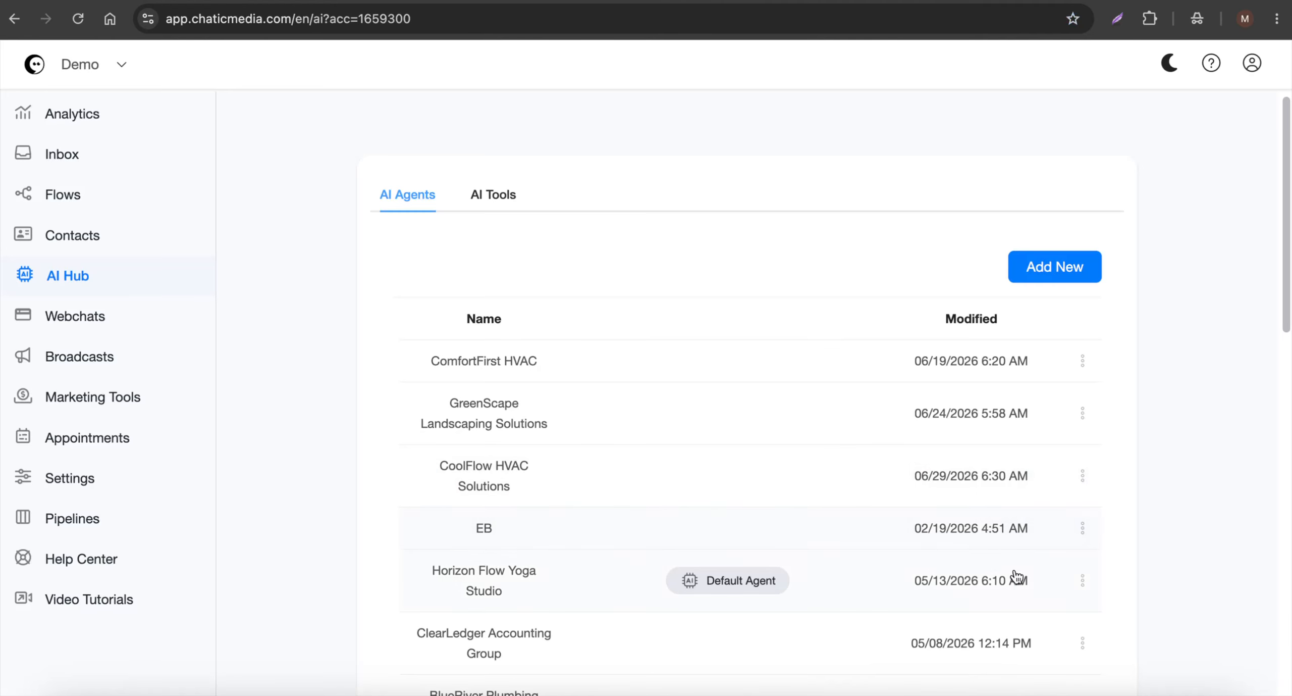
pyautogui.click(1081, 583)
pyautogui.click(1080, 445)
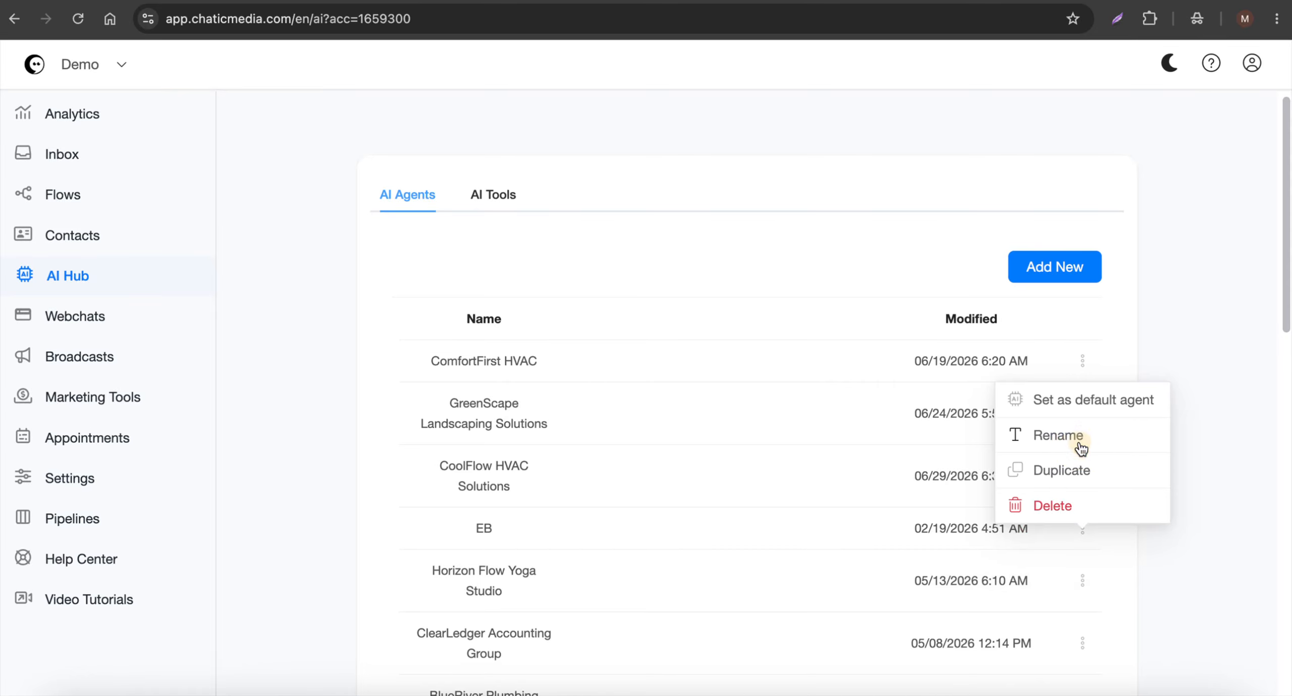
# Examine the AI Auto Reply option and its description in the OpenAI ChatGPT integration settings.
pyautogui.click(46, 479)
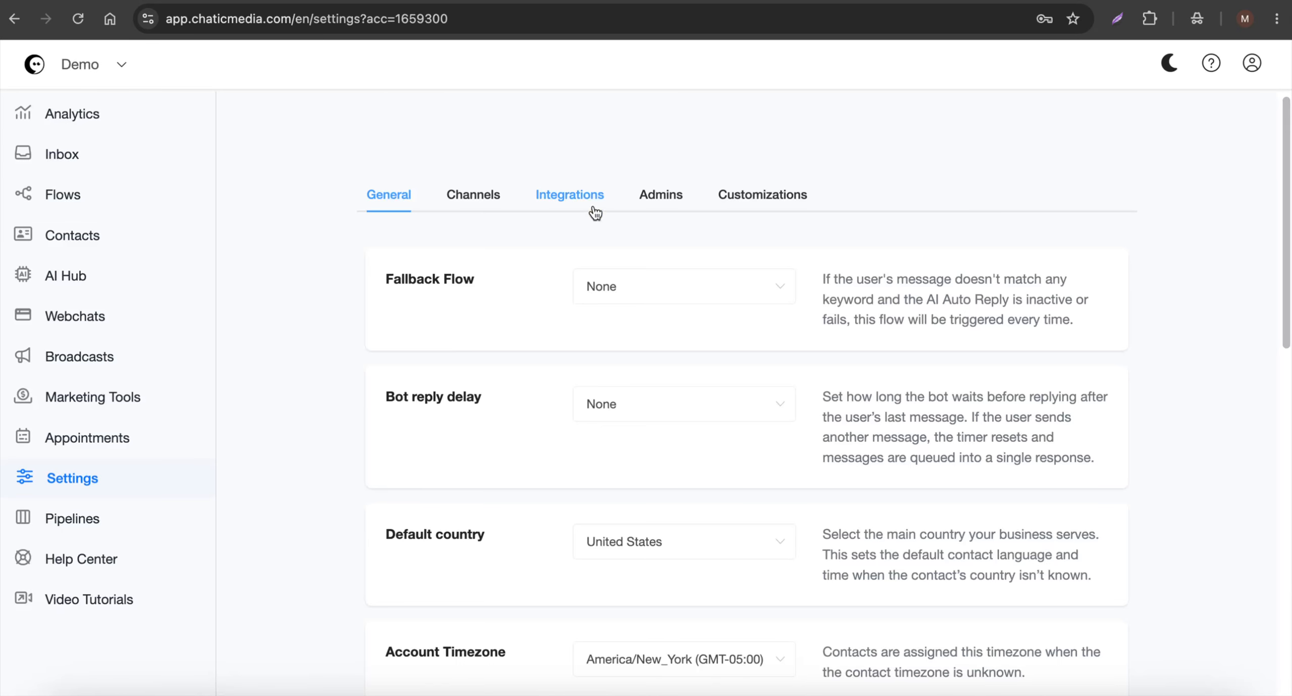
pyautogui.click(594, 211)
pyautogui.click(493, 337)
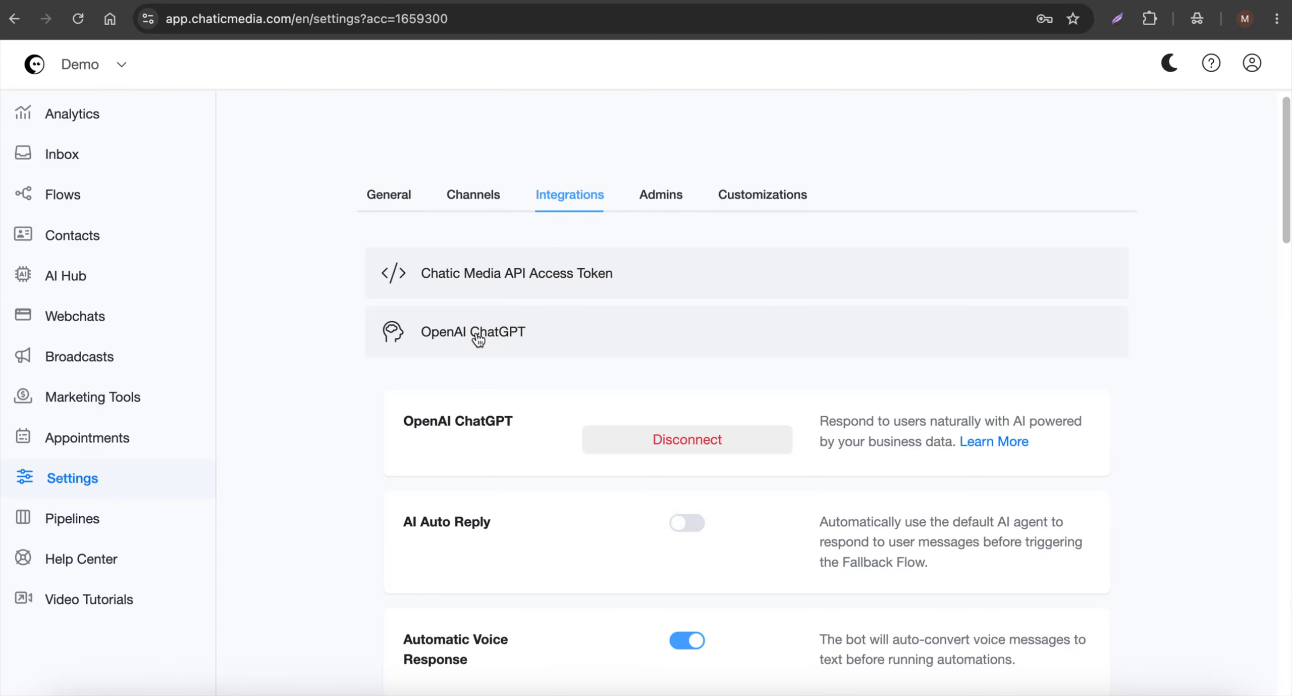
pyautogui.moveTo(400, 523); pyautogui.dragTo(519, 523)
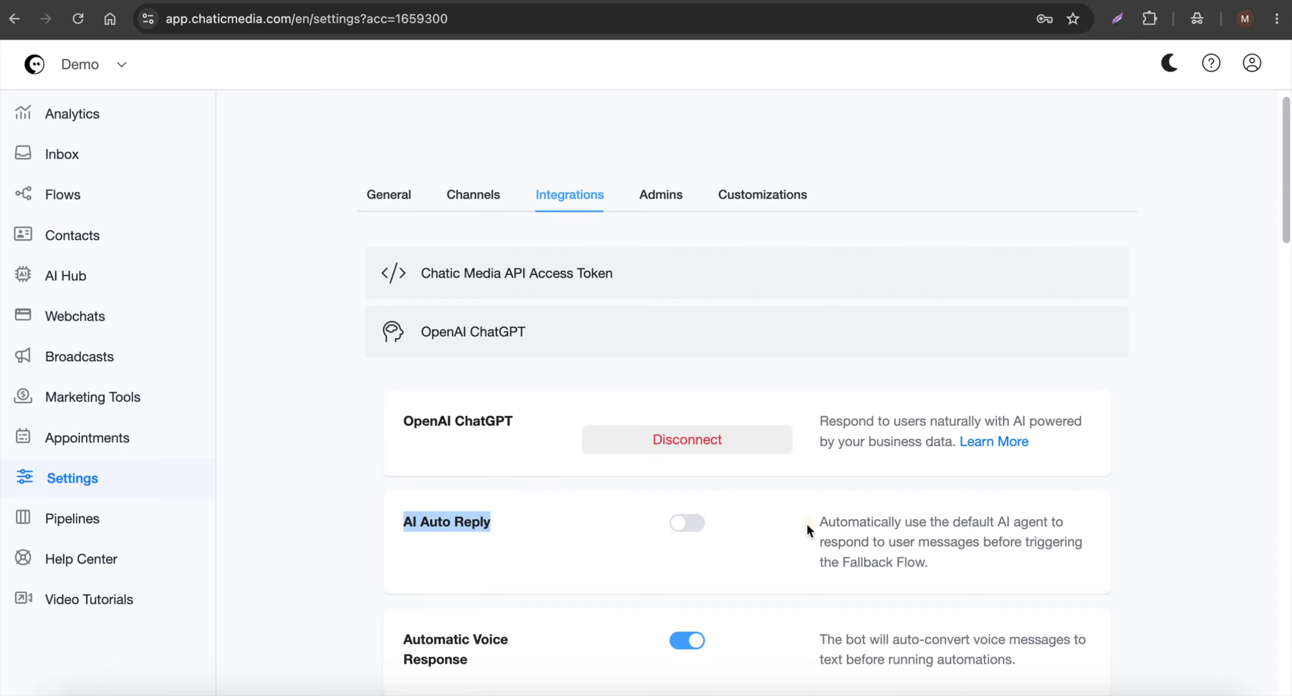
pyautogui.click(780, 513)
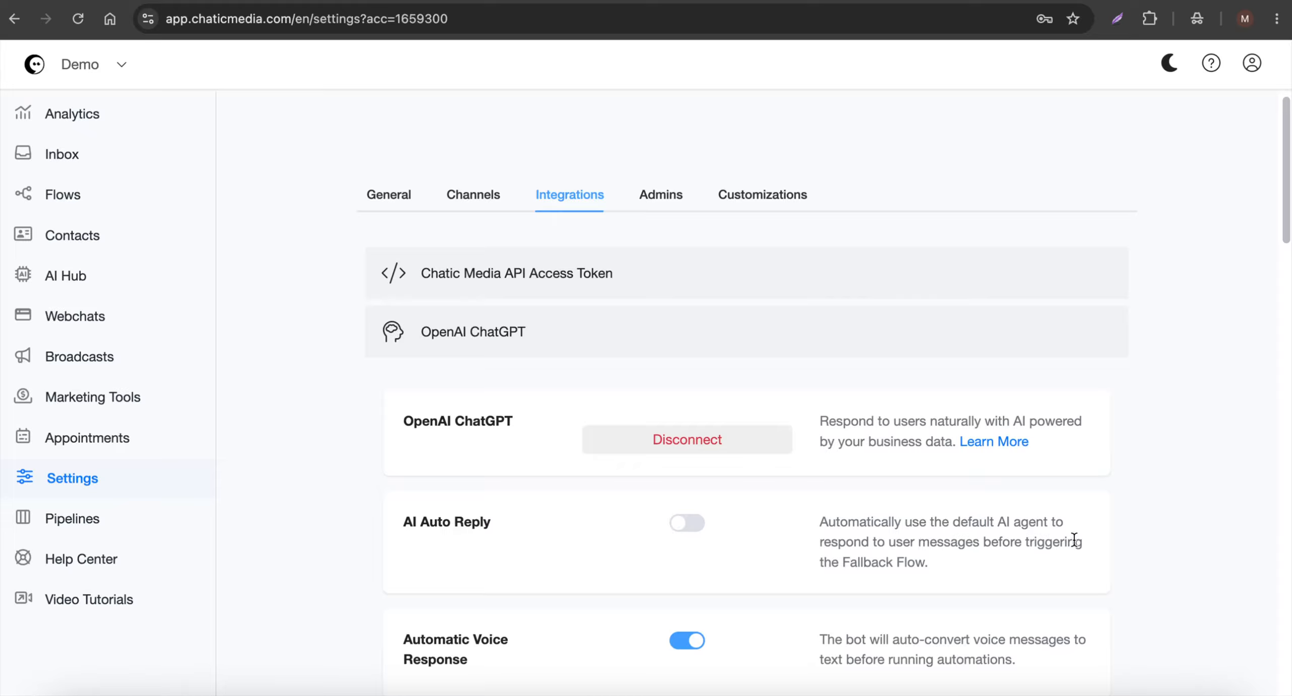
pyautogui.moveTo(916, 580); pyautogui.dragTo(797, 517)
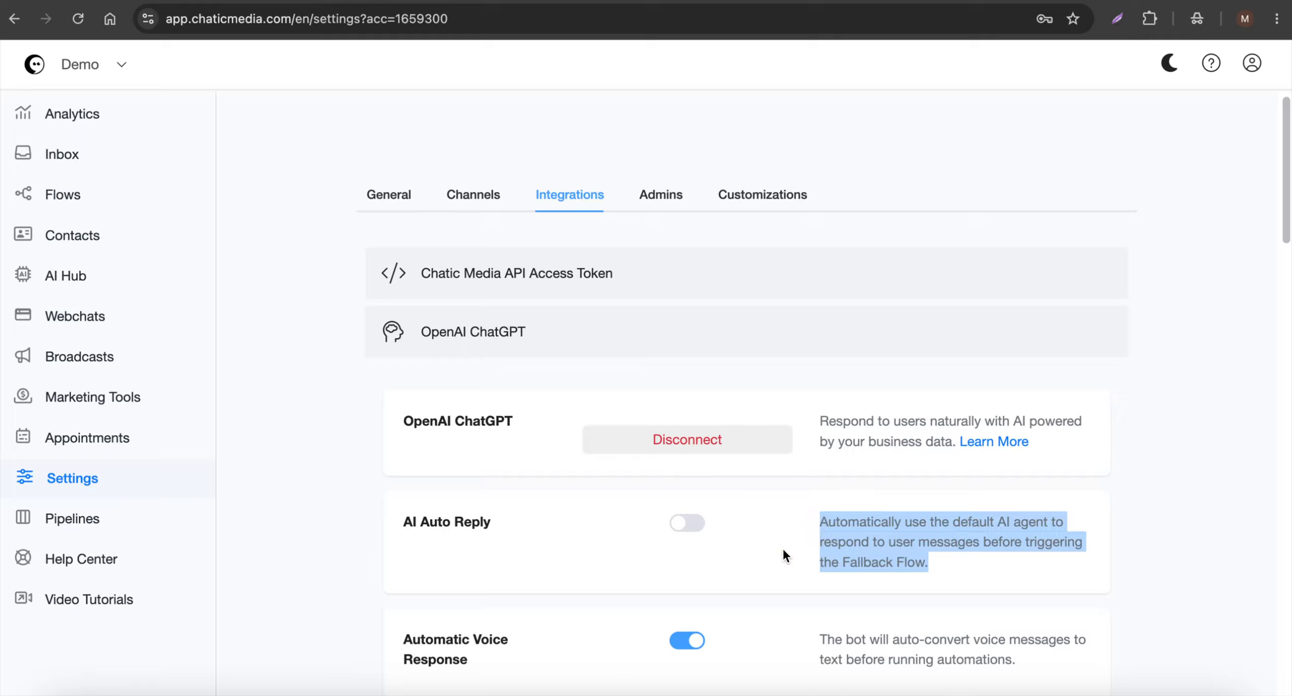
pyautogui.click(914, 535)
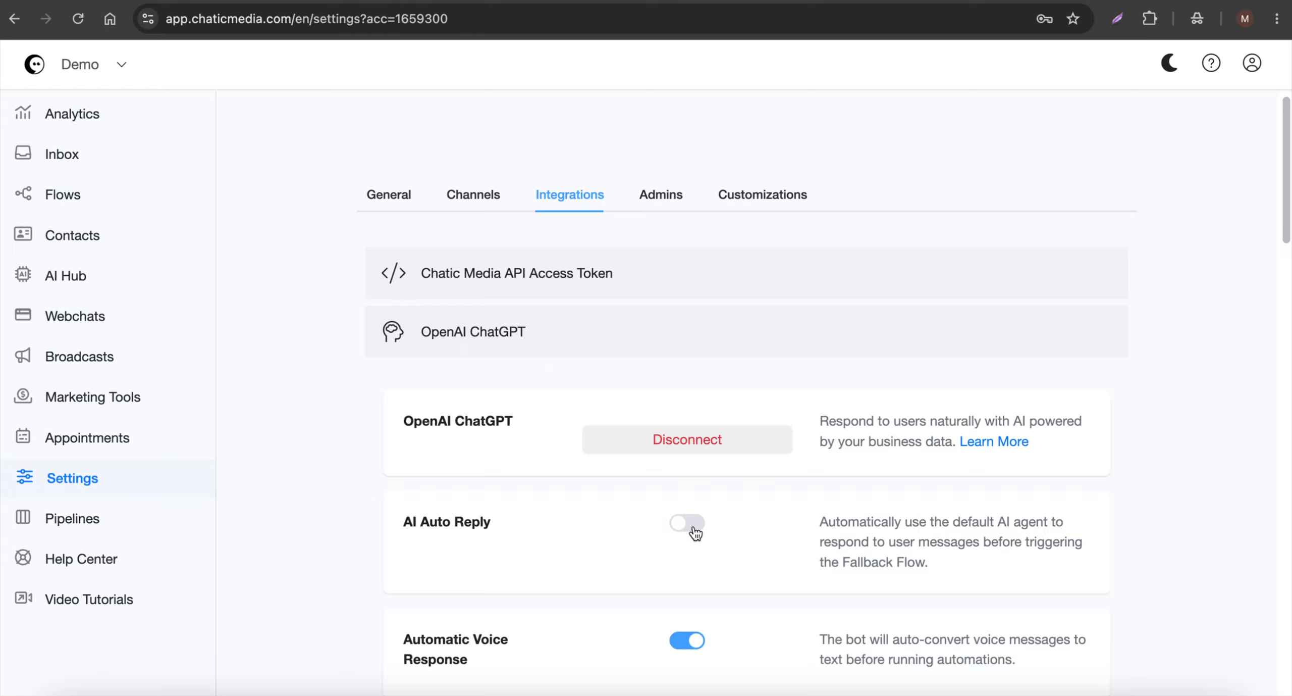
pyautogui.moveTo(553, 520); pyautogui.dragTo(379, 511)
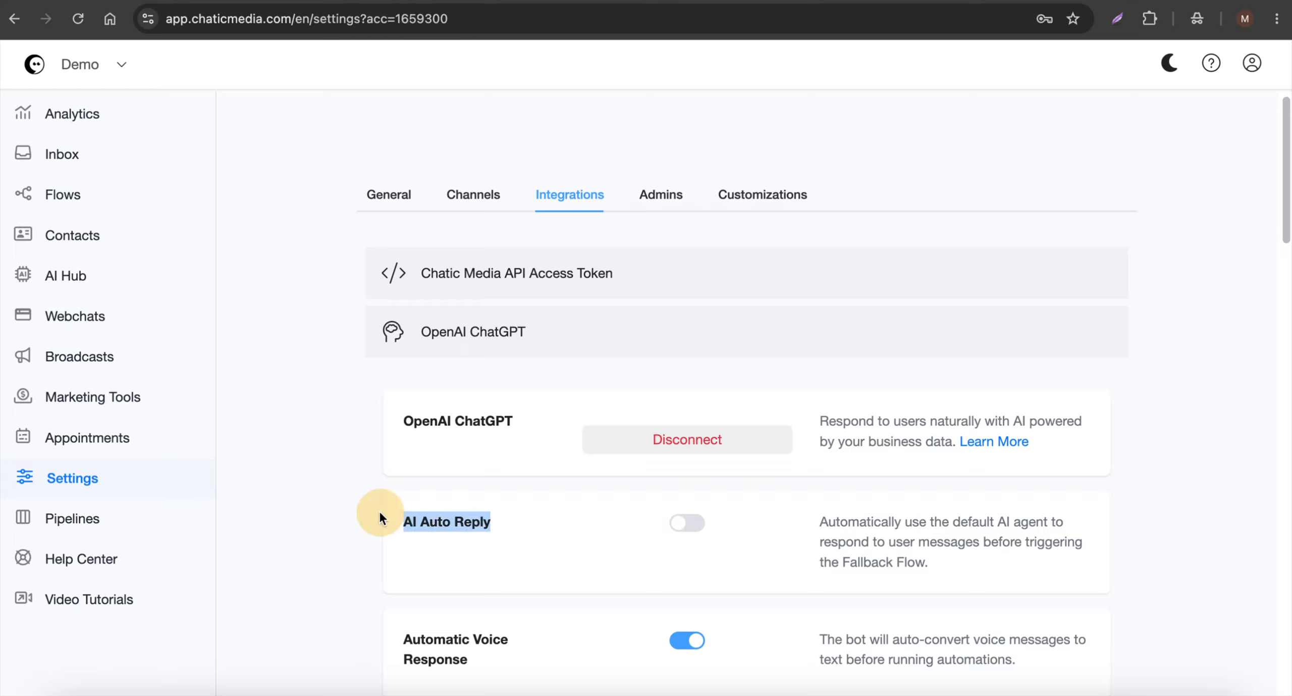
pyautogui.click(477, 342)
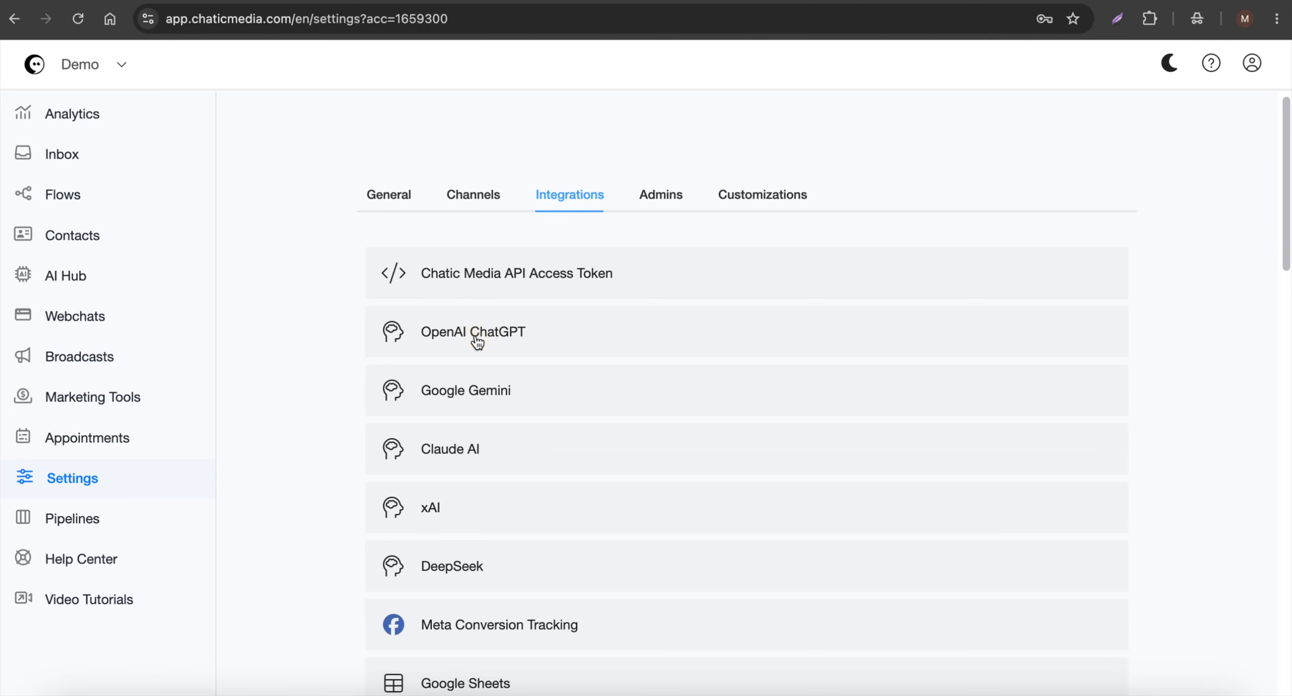
# Review the Fallback Flow option in the general settings and the list of AI agents.
pyautogui.click(398, 204)
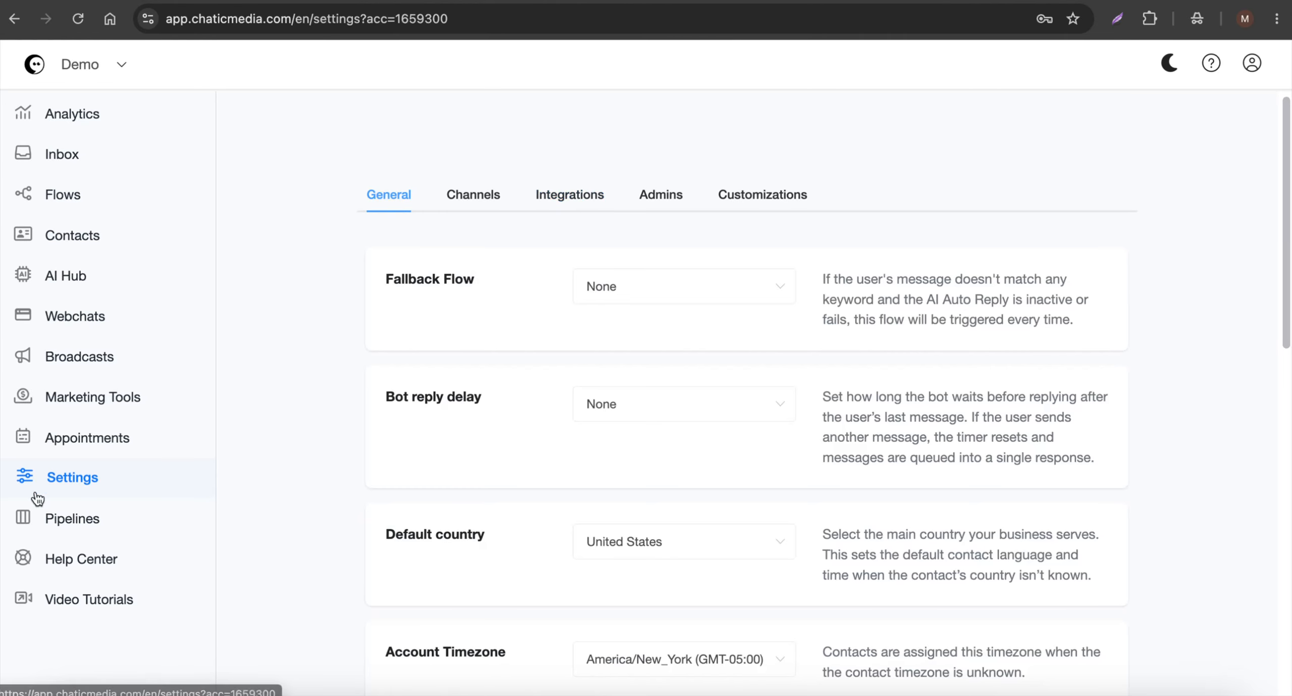
pyautogui.moveTo(488, 277); pyautogui.dragTo(365, 276)
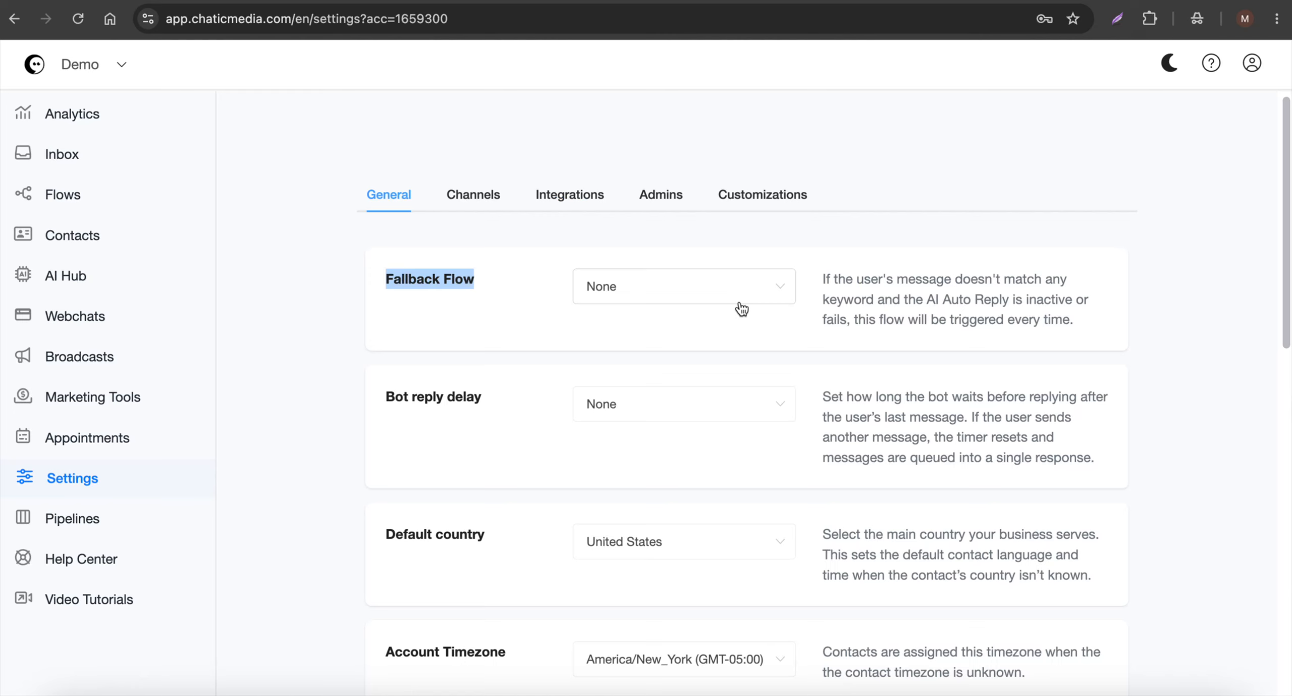
pyautogui.click(73, 277)
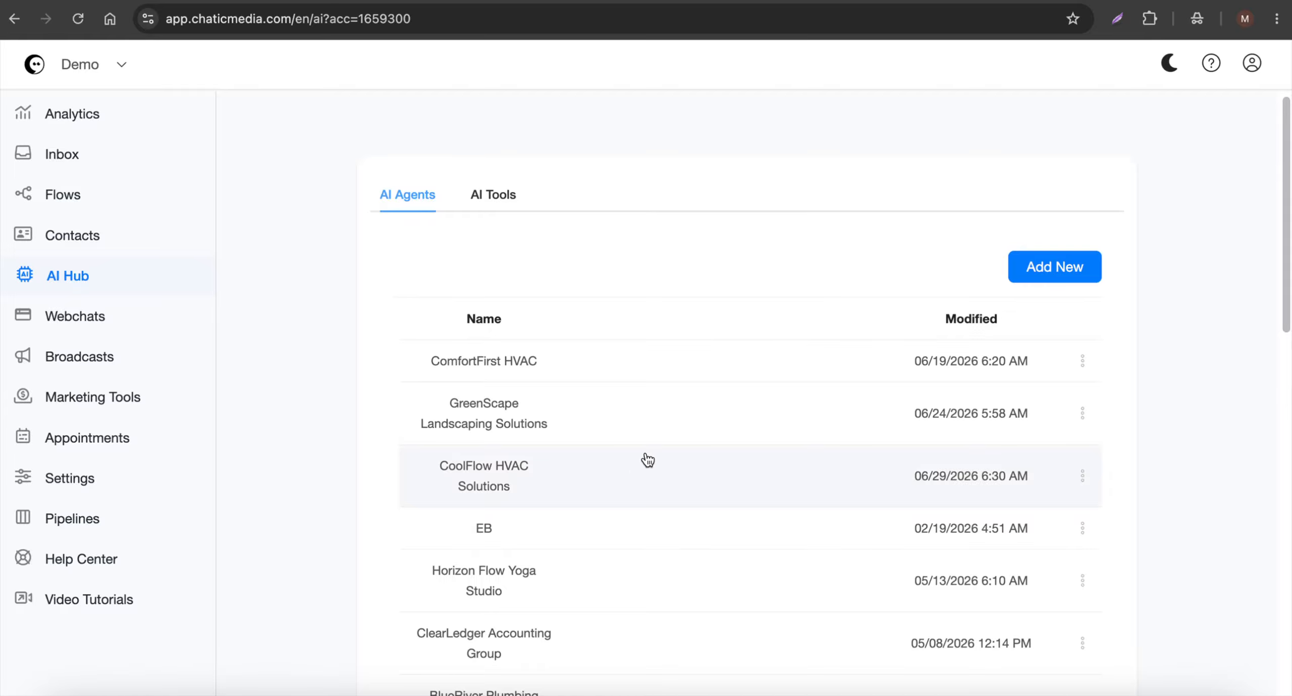
# Create a new flow named "Custom AI Agents For Channels".
pyautogui.click(50, 196)
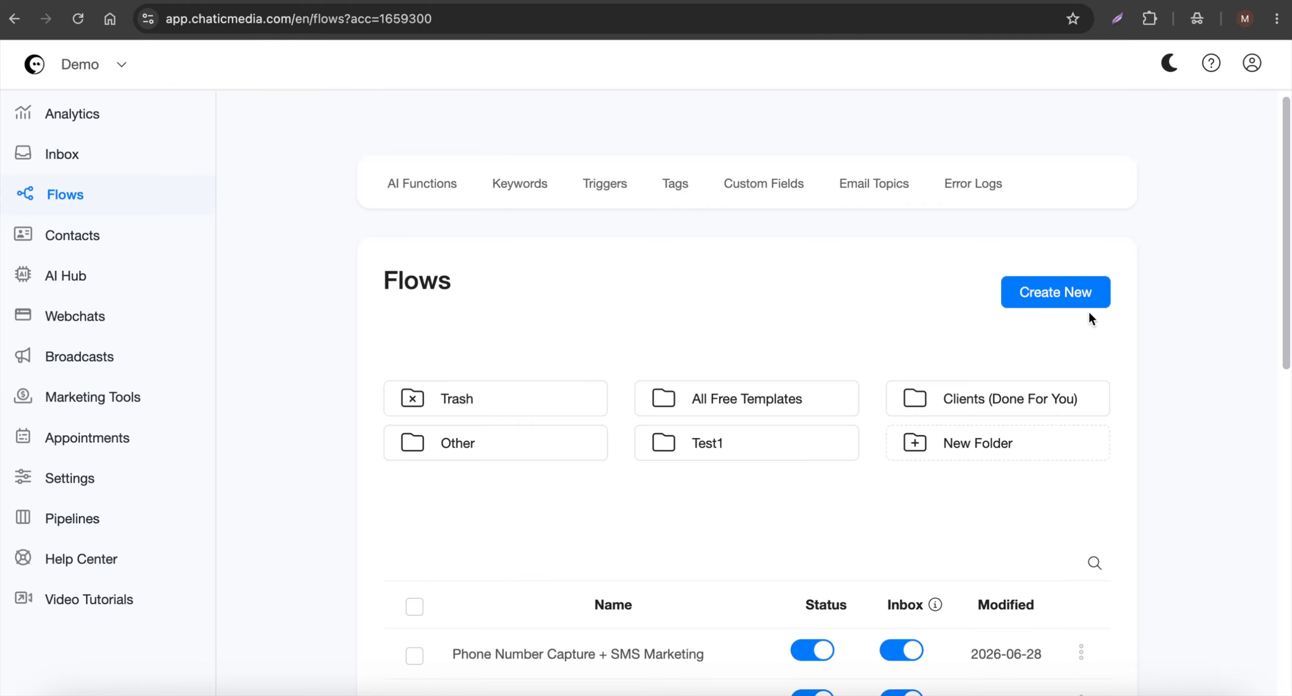
pyautogui.click(1080, 301)
pyautogui.click(482, 158)
pyautogui.write('Custom AI Agents For Channels')
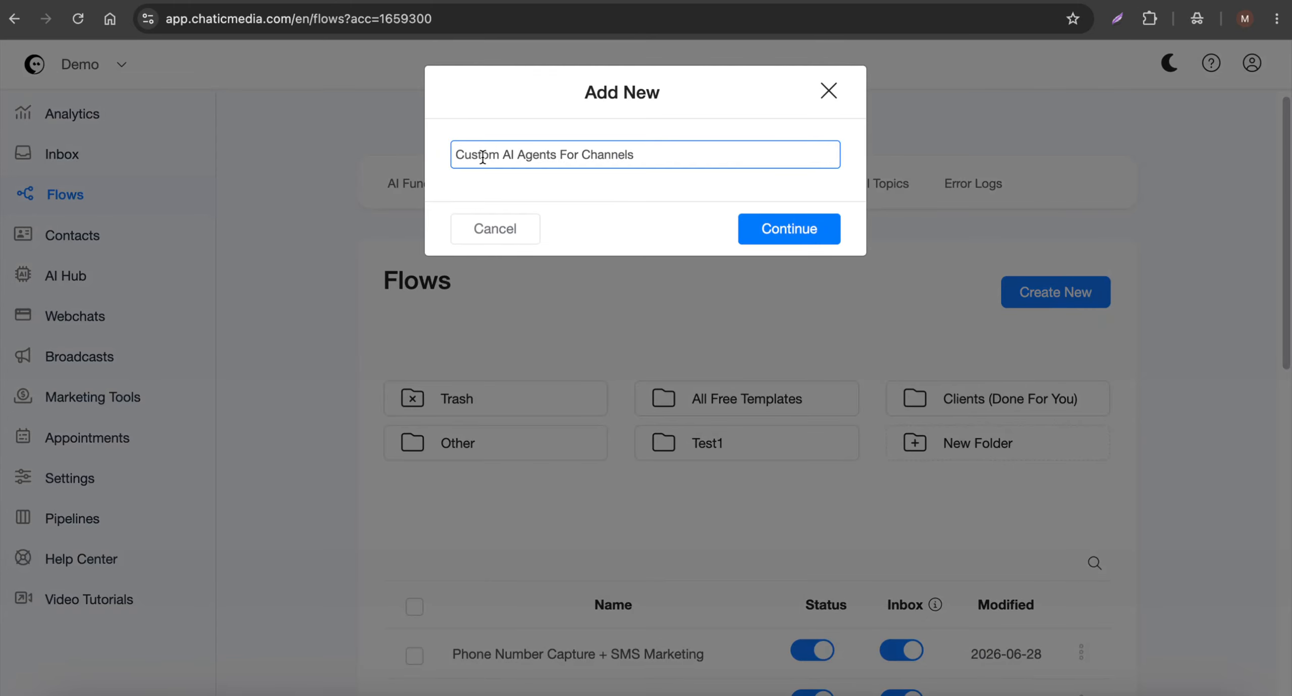
pyautogui.click(806, 231)
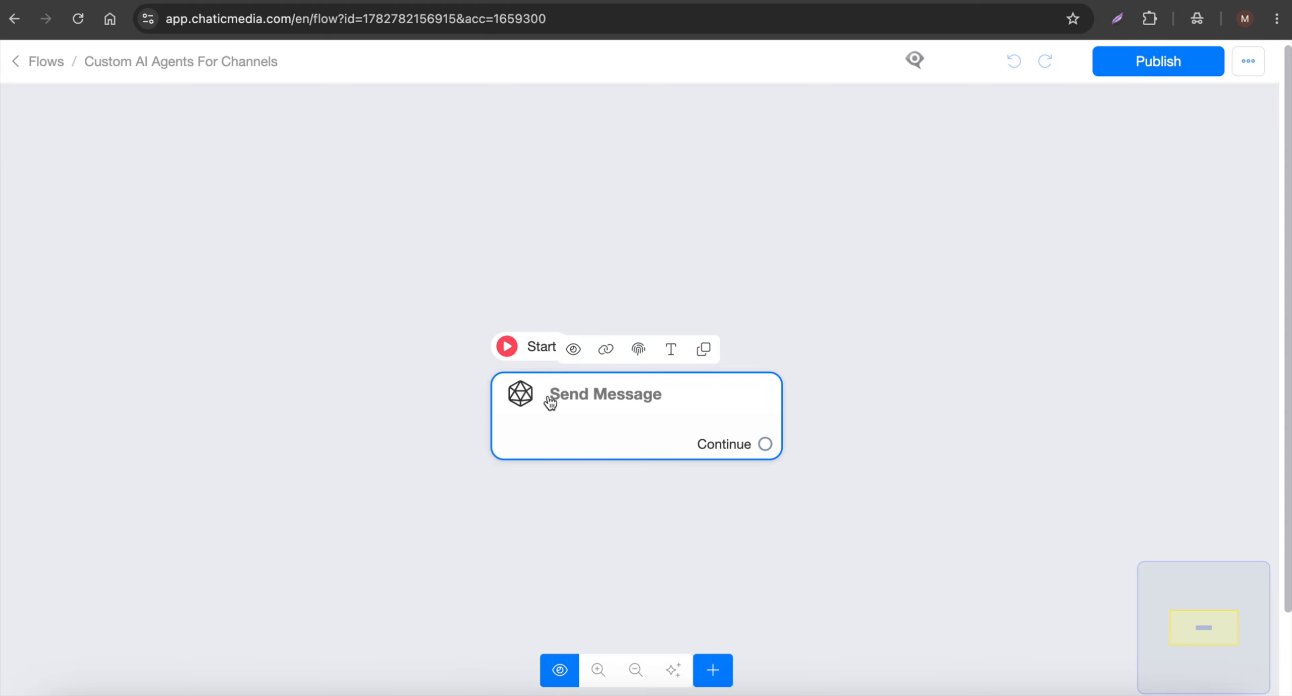
# Replace the flow's initial Send Message block with a new Condition block set as the starting step.
pyautogui.moveTo(553, 398); pyautogui.dragTo(511, 317)
pyautogui.click(541, 337)
pyautogui.click(814, 632)
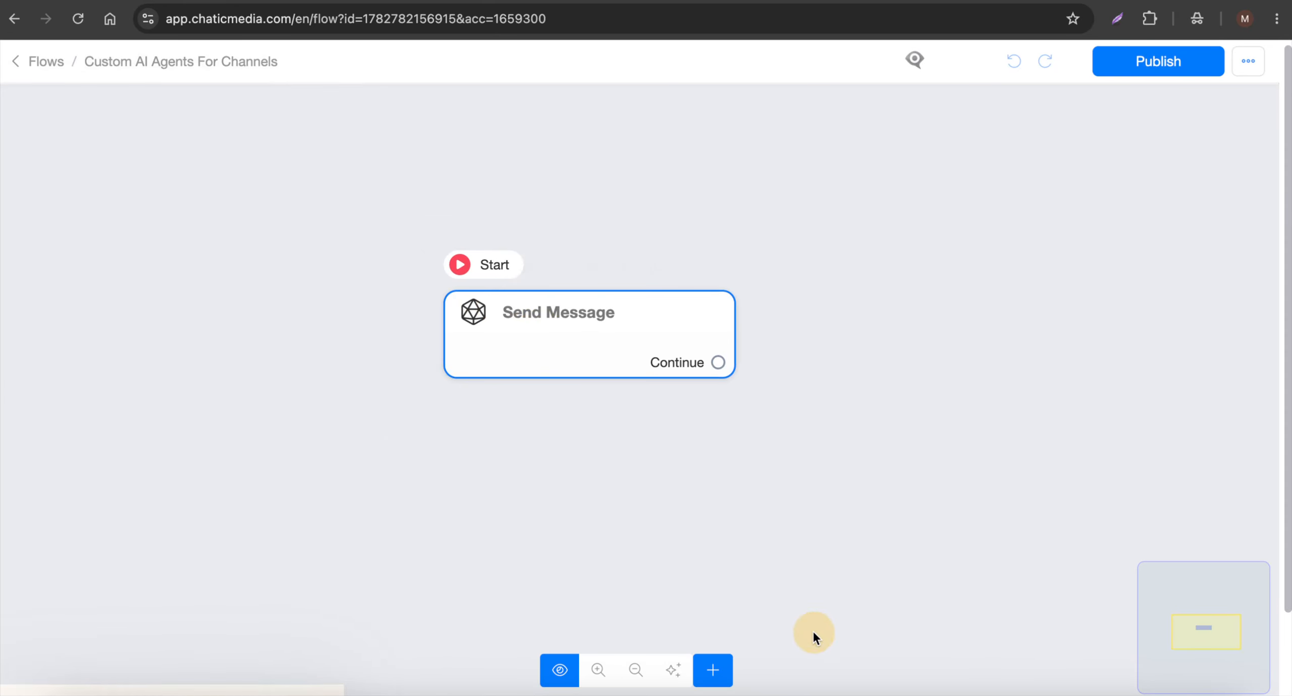
pyautogui.click(713, 669)
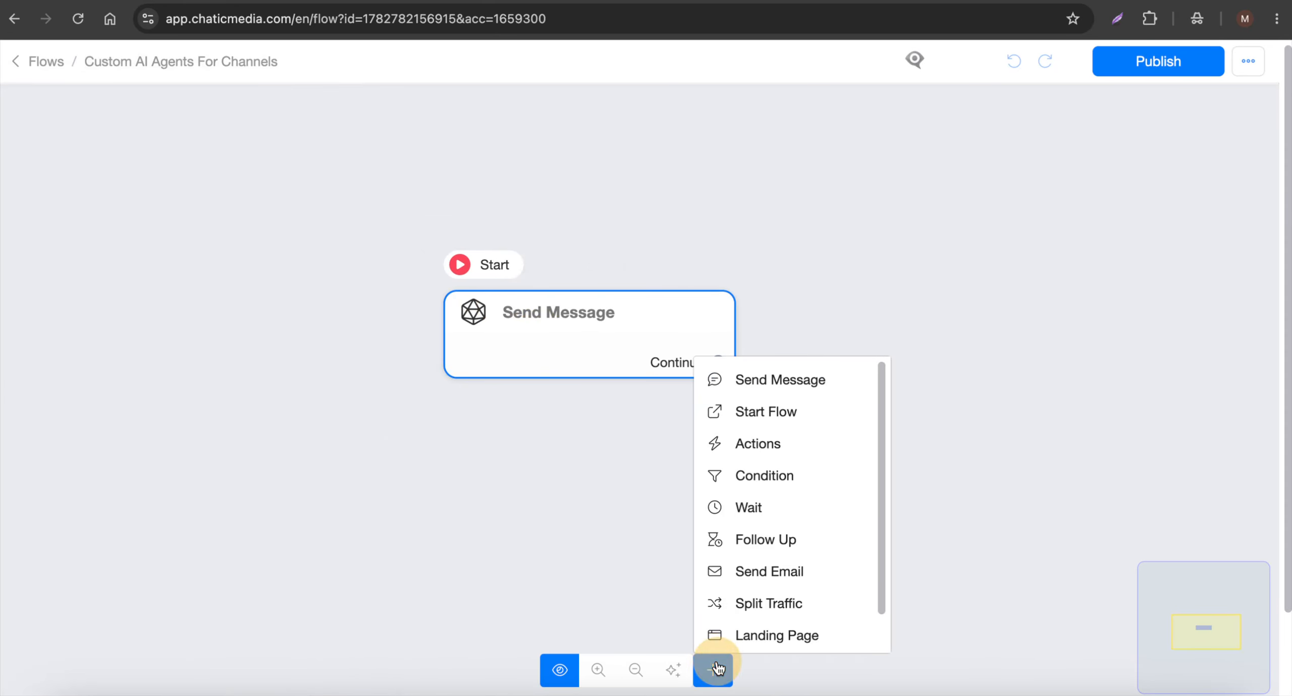
pyautogui.click(794, 476)
pyautogui.moveTo(995, 485); pyautogui.dragTo(173, 311)
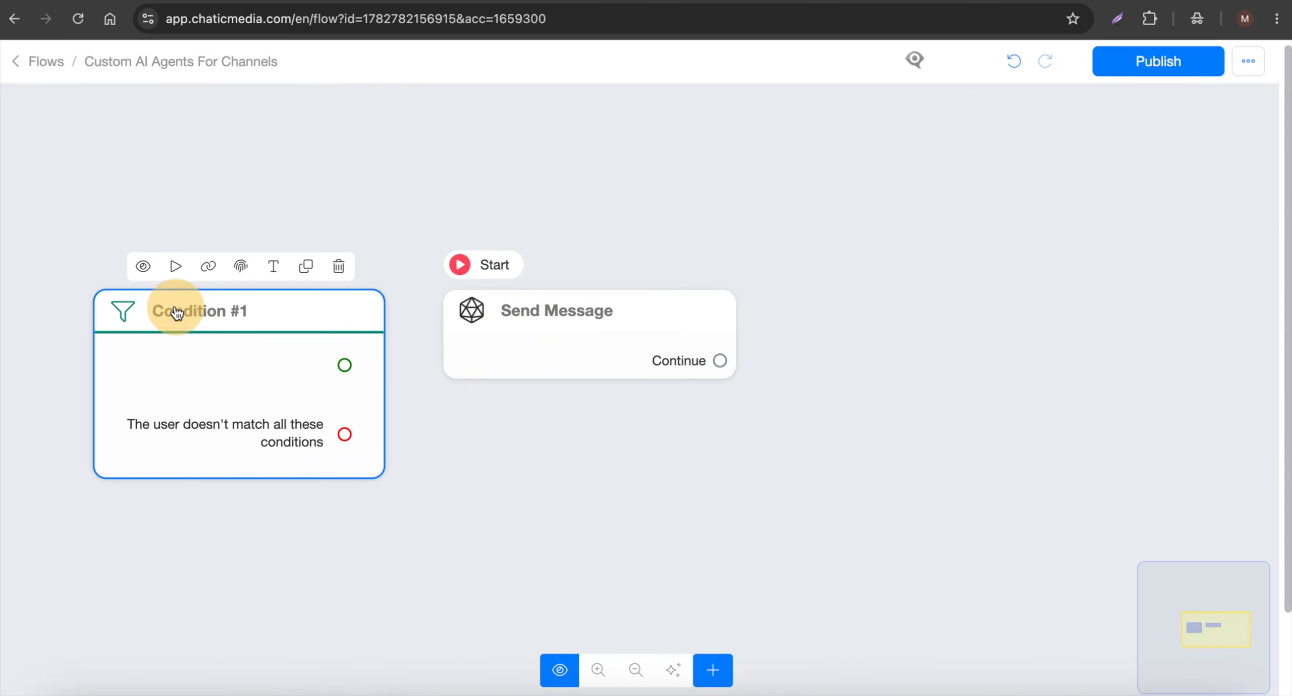
pyautogui.click(171, 277)
pyautogui.click(682, 267)
# Add the condition "Current channel Is Instagram" to the starting Condition block.
pyautogui.click(295, 433)
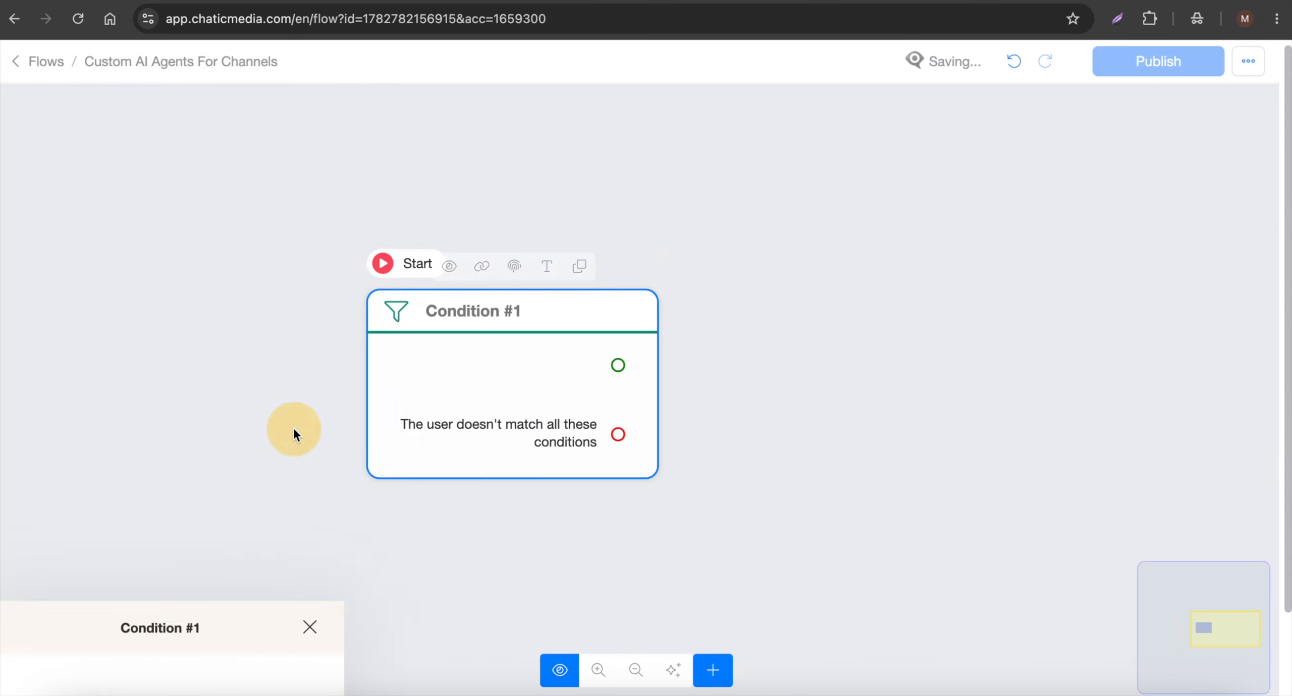
pyautogui.click(224, 270)
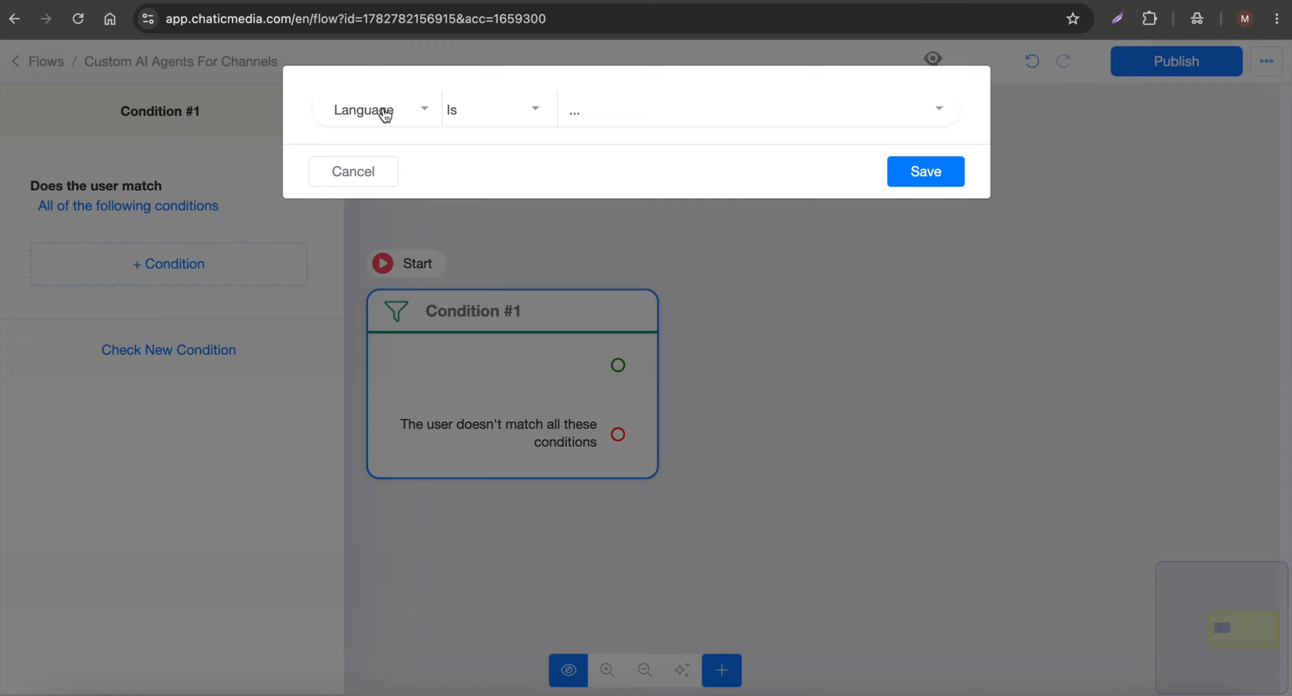
pyautogui.click(385, 114)
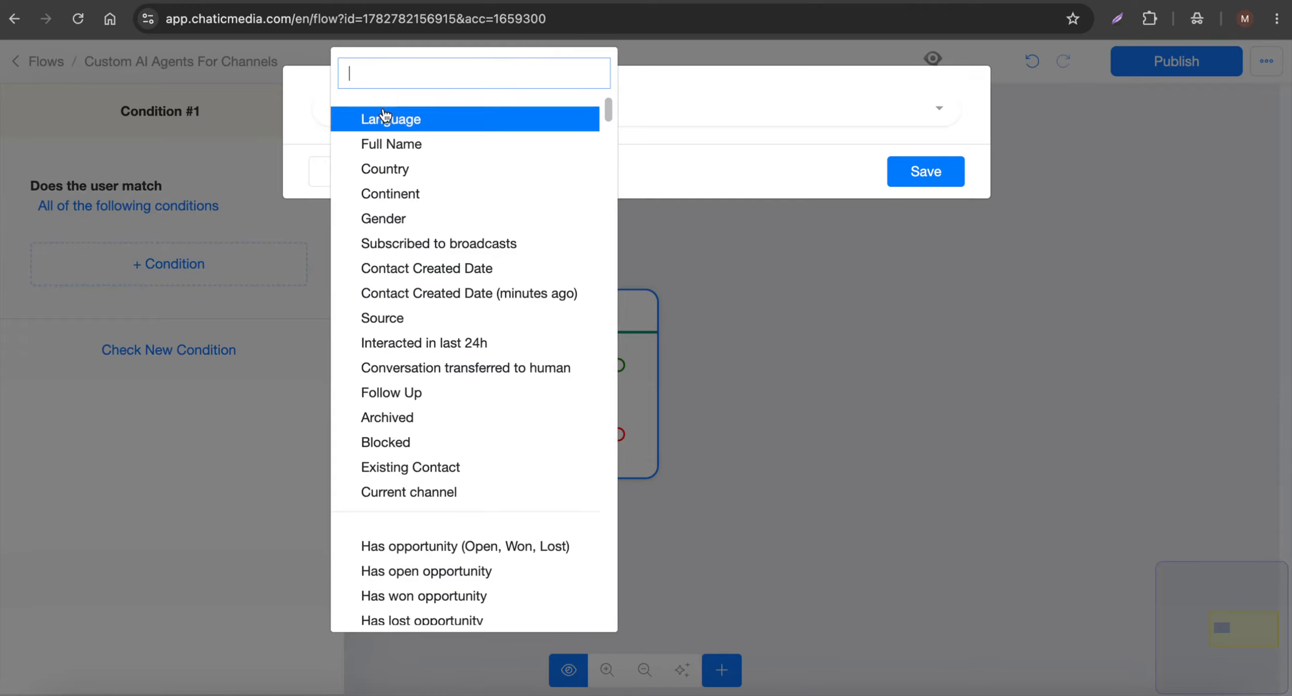
pyautogui.click(451, 493)
pyautogui.click(656, 121)
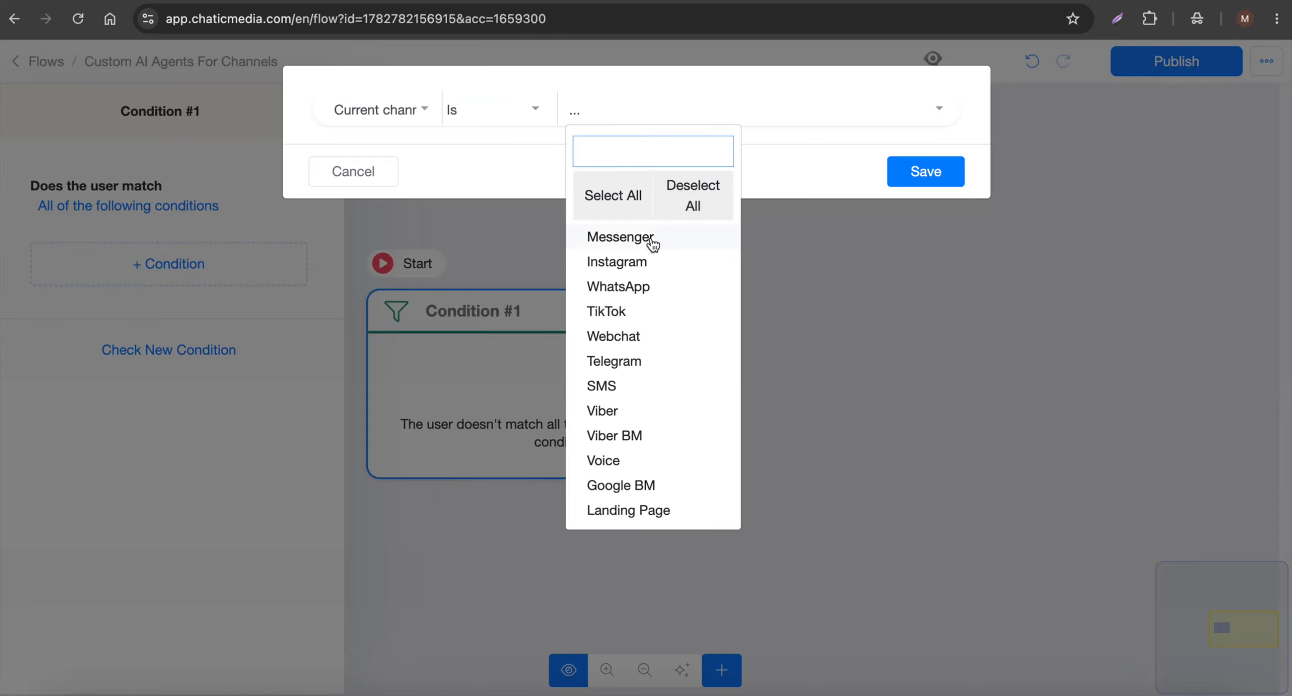
pyautogui.click(651, 262)
pyautogui.click(940, 173)
pyautogui.click(879, 244)
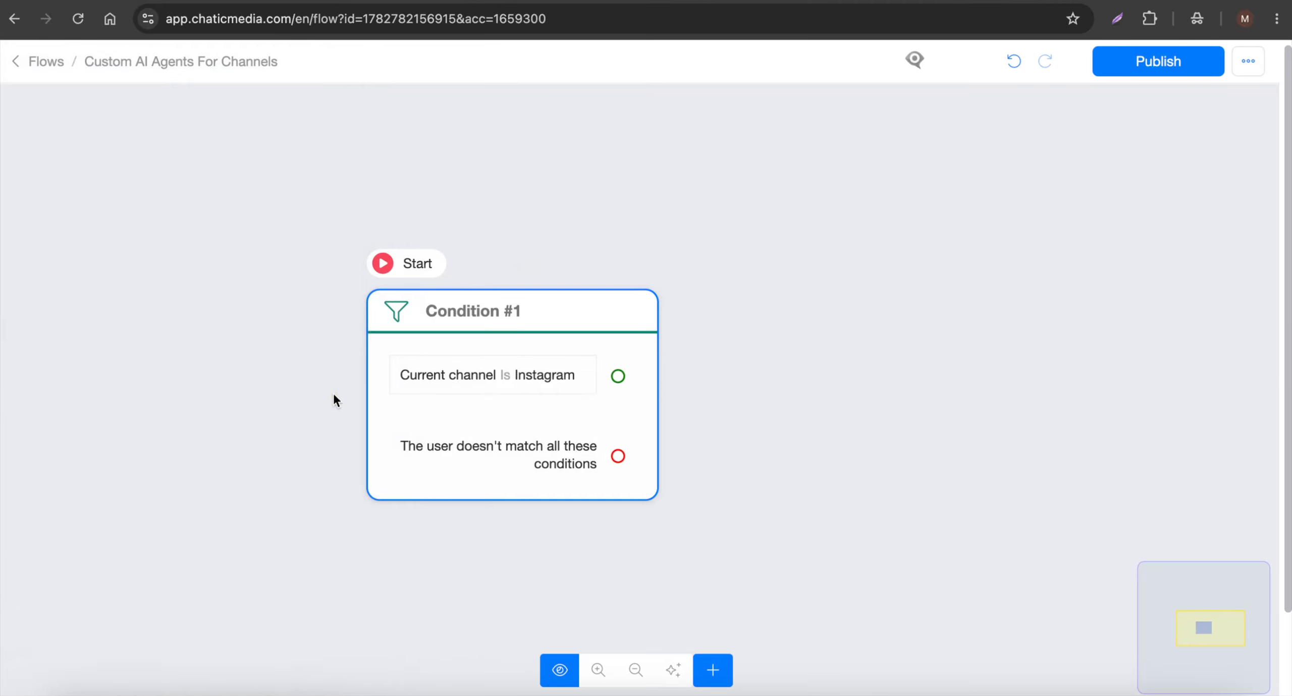
# Add a second, separate branch to the Condition block that checks "Current channel Is WhatsApp".
pyautogui.moveTo(553, 375); pyautogui.dragTo(375, 393)
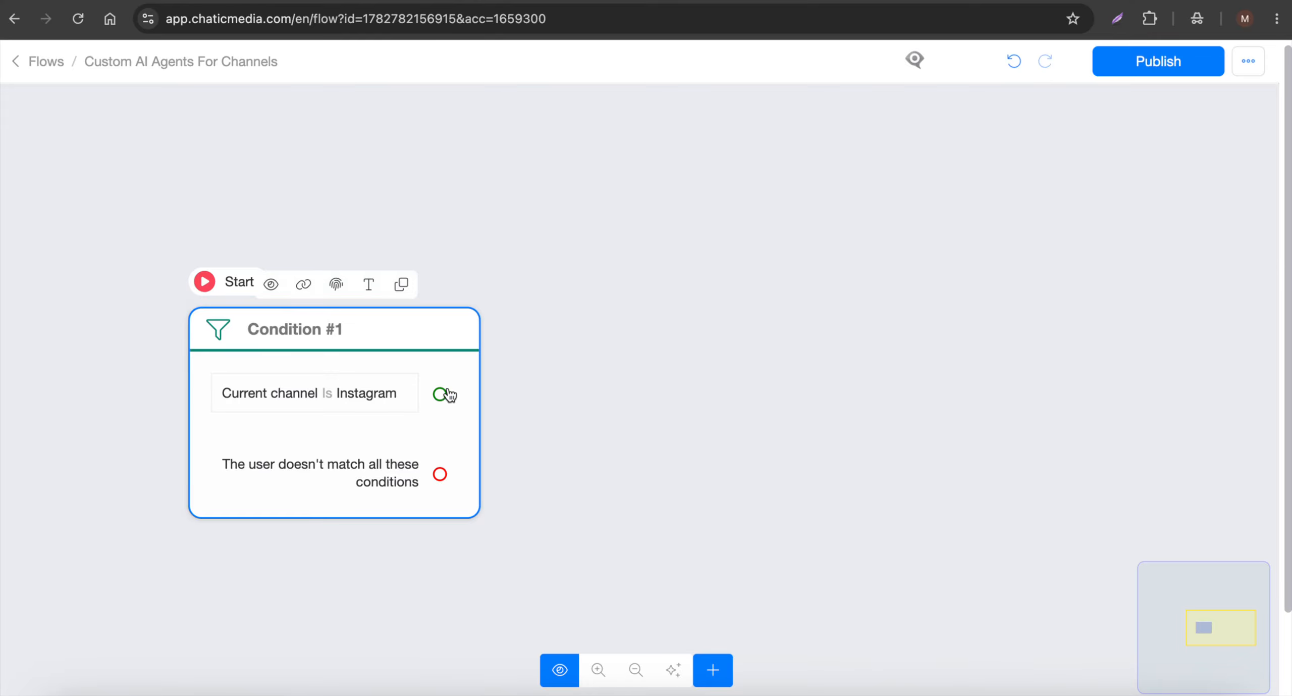
pyautogui.click(349, 430)
pyautogui.click(162, 406)
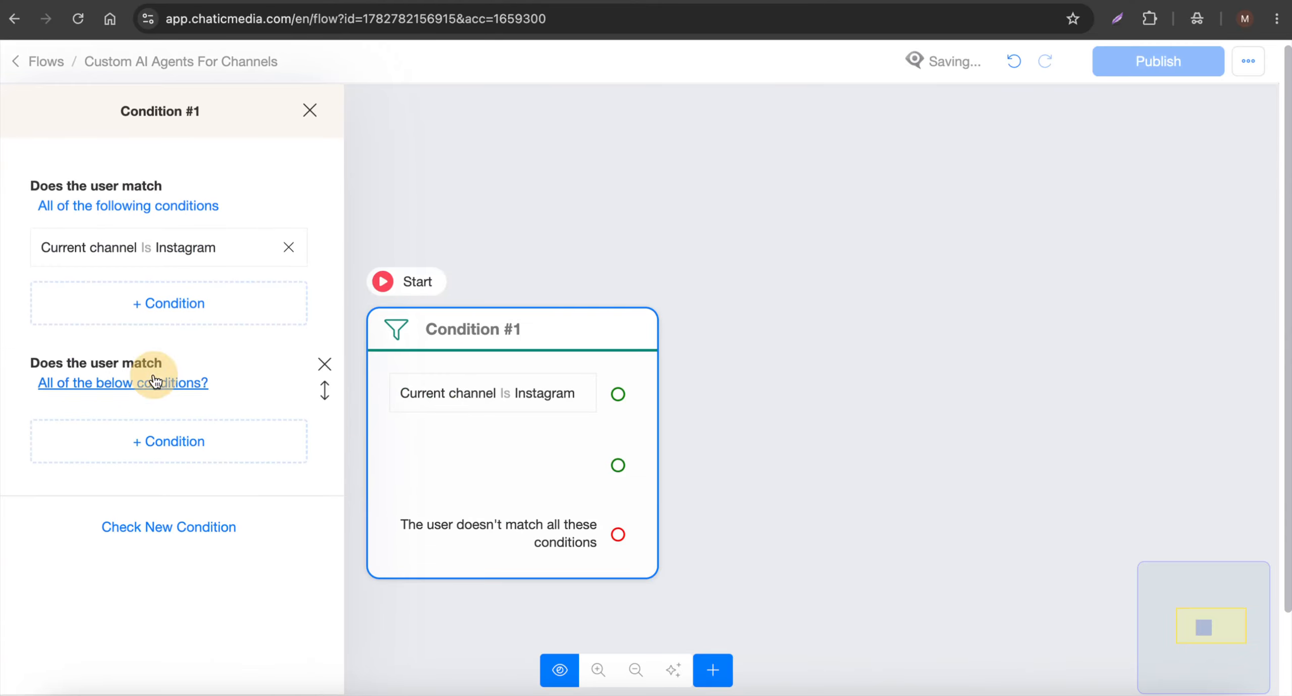
pyautogui.click(142, 450)
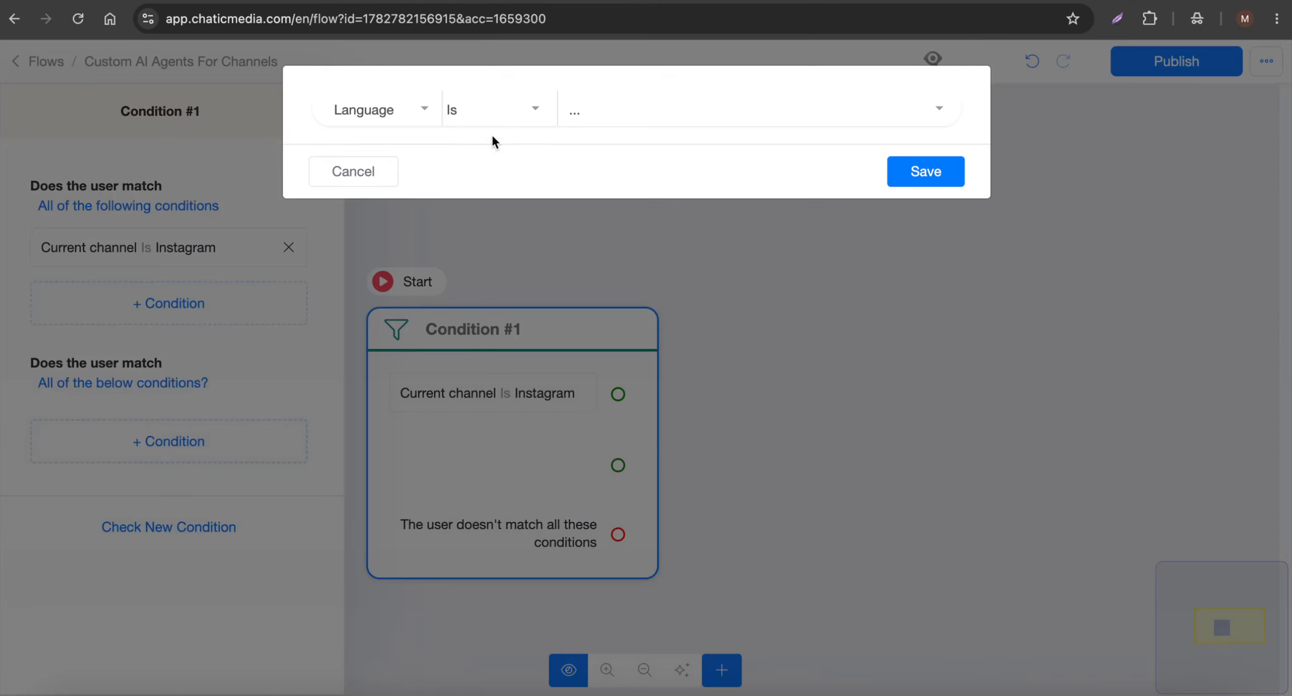
pyautogui.click(424, 110)
pyautogui.click(404, 521)
pyautogui.click(632, 111)
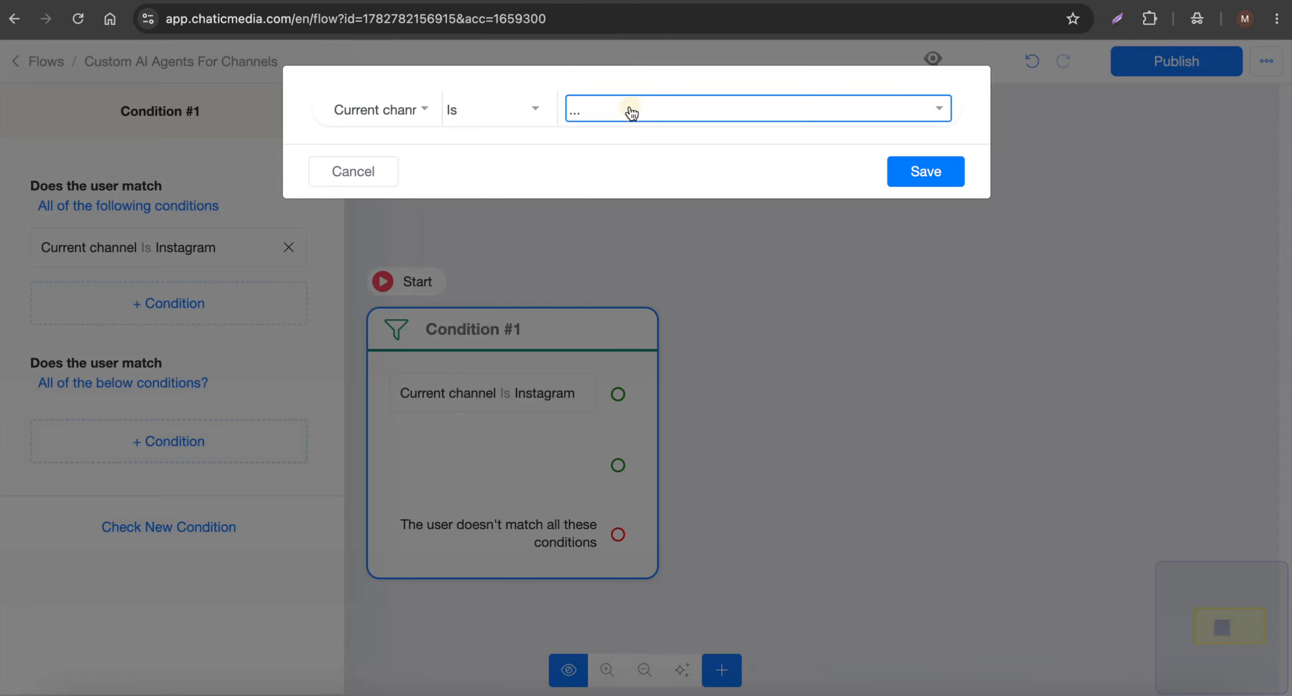
pyautogui.click(649, 288)
pyautogui.click(900, 174)
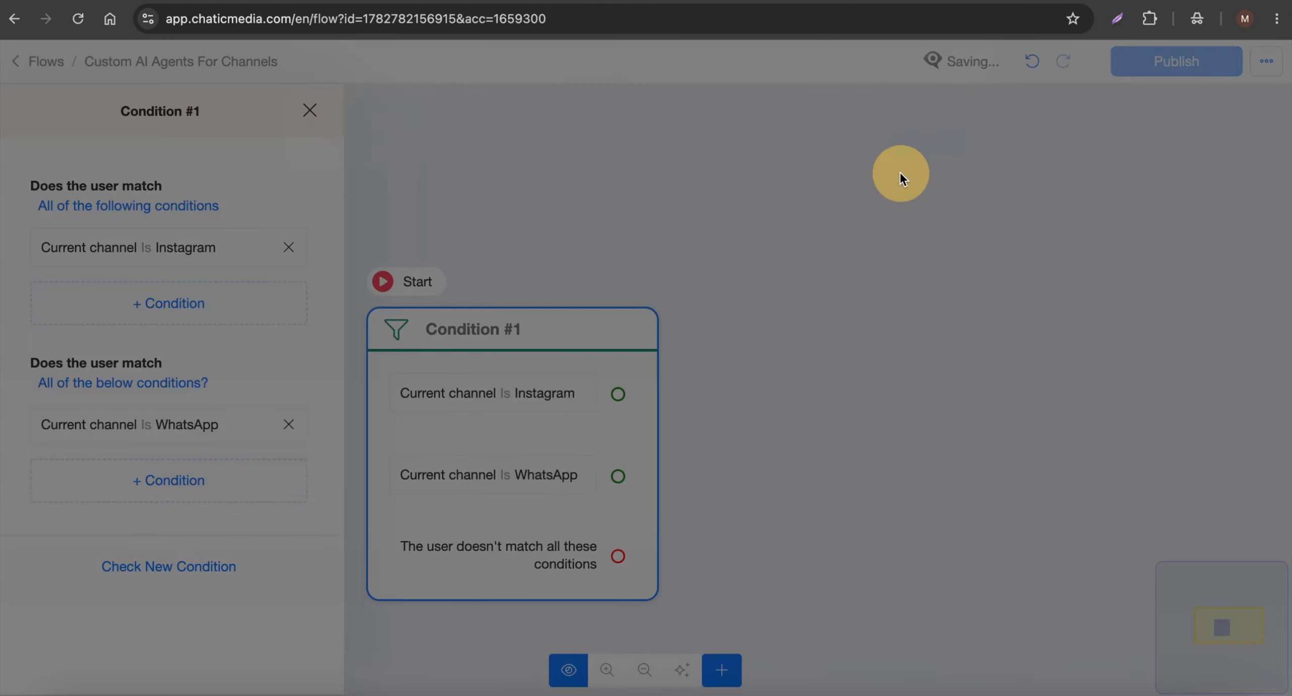
pyautogui.click(810, 309)
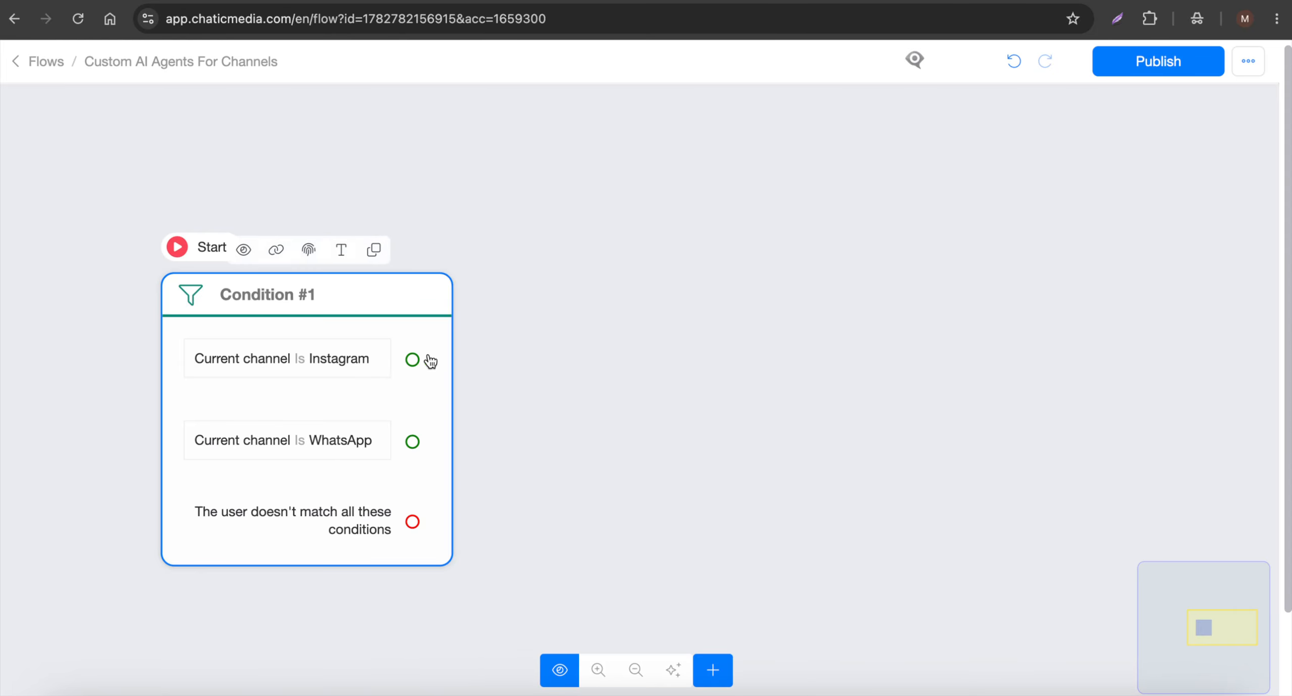
# Add an Actions block to the canvas, insert an OpenAI action in it and open the action's settings.
pyautogui.click(713, 669)
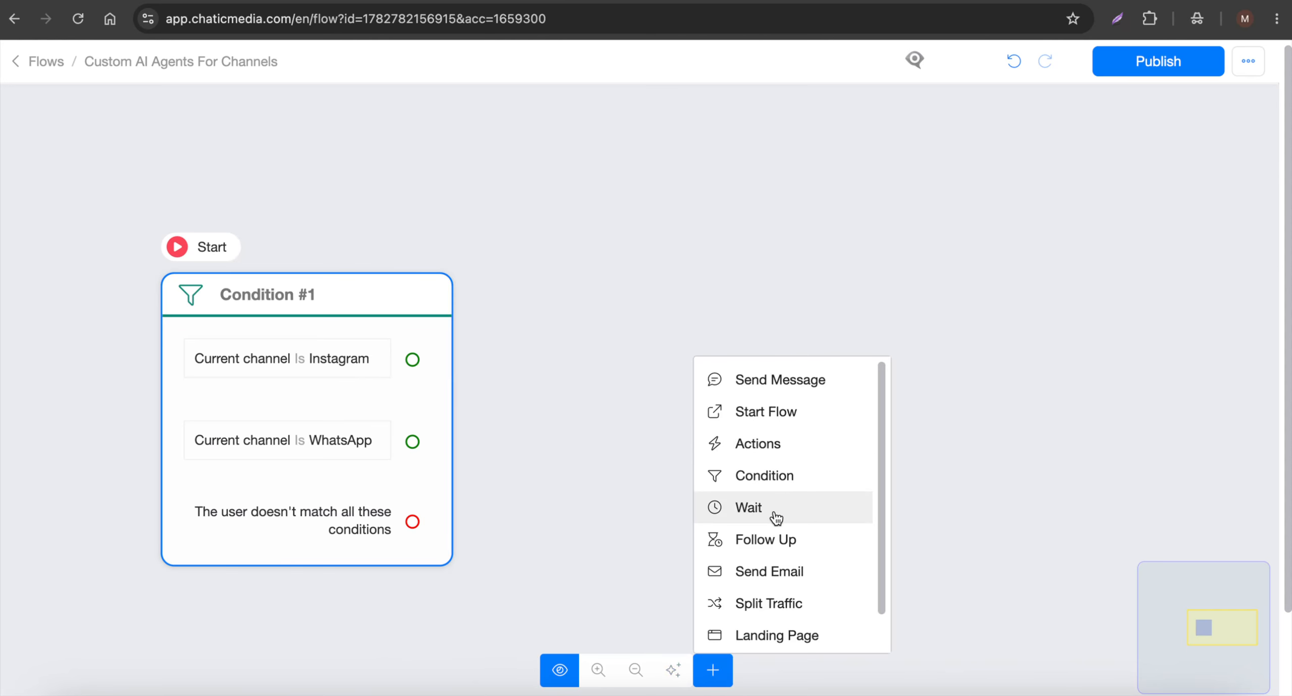
pyautogui.moveTo(779, 447); pyautogui.dragTo(949, 481)
pyautogui.click(69, 251)
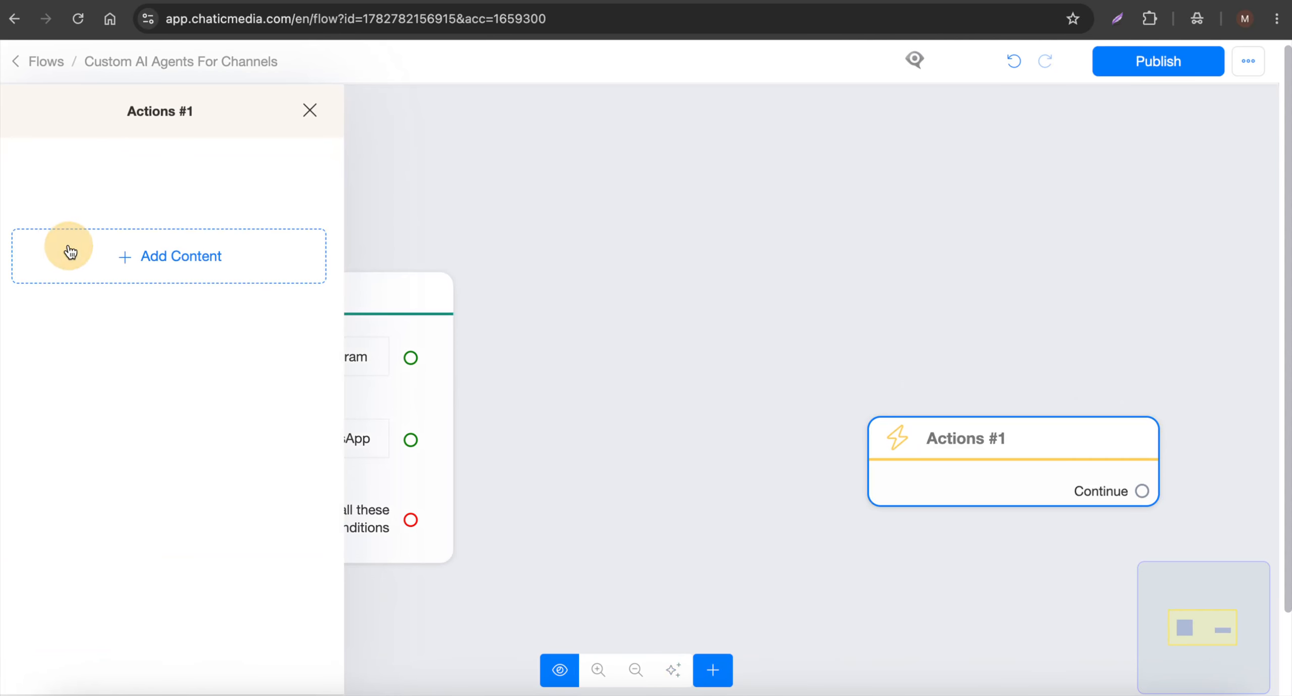
pyautogui.click(75, 318)
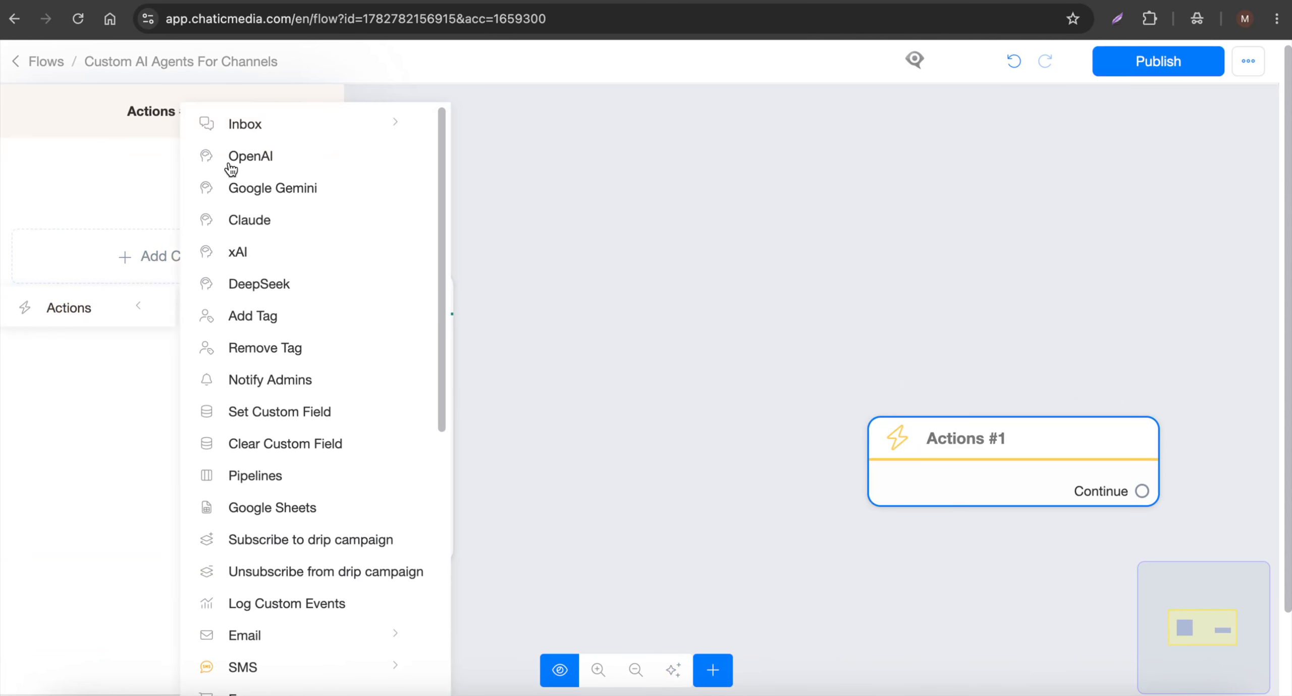
pyautogui.click(249, 157)
pyautogui.click(172, 194)
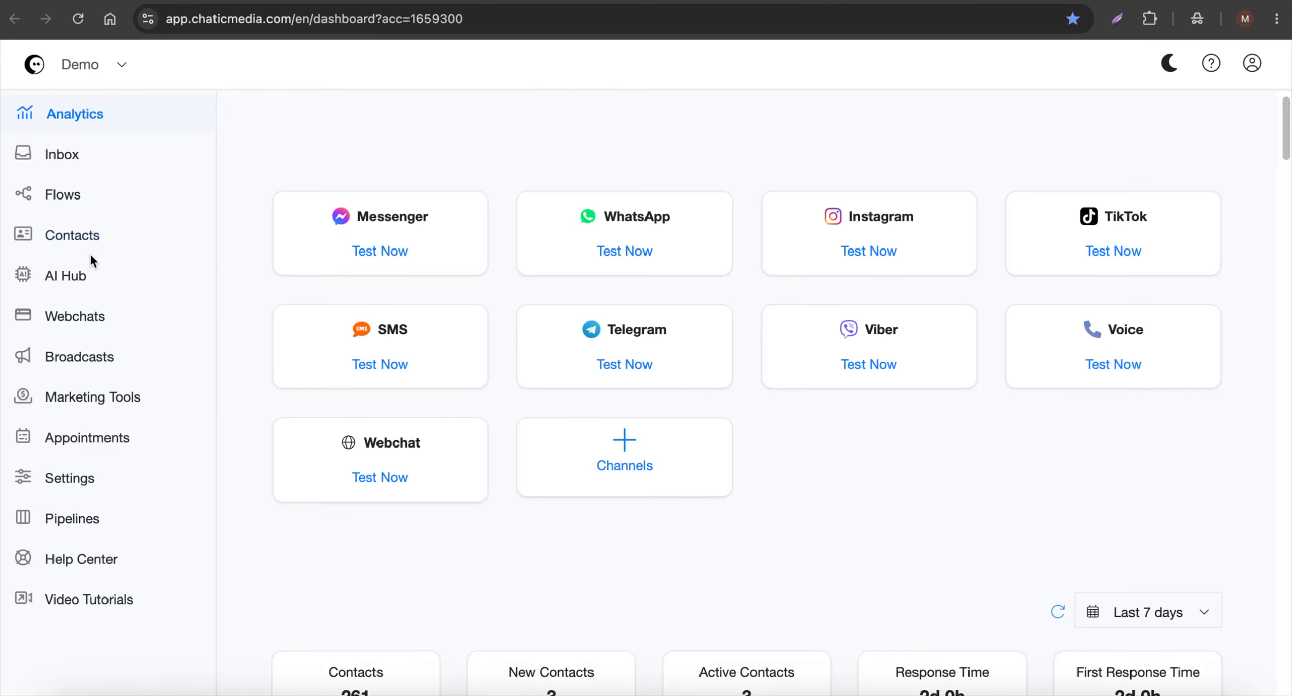
# Set the OpenAI action to "Generate text - Agents" and assign the Horizon Flow Yoga Studio agent.
pyautogui.click(71, 274)
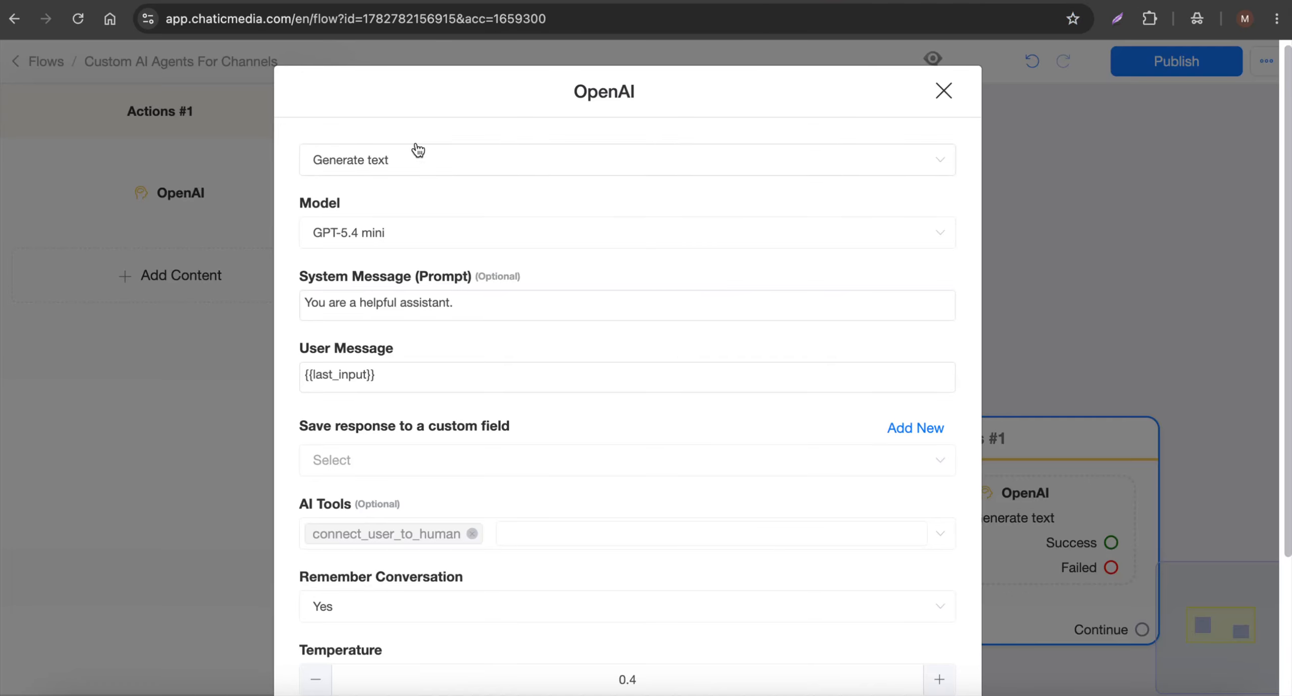
pyautogui.click(418, 152)
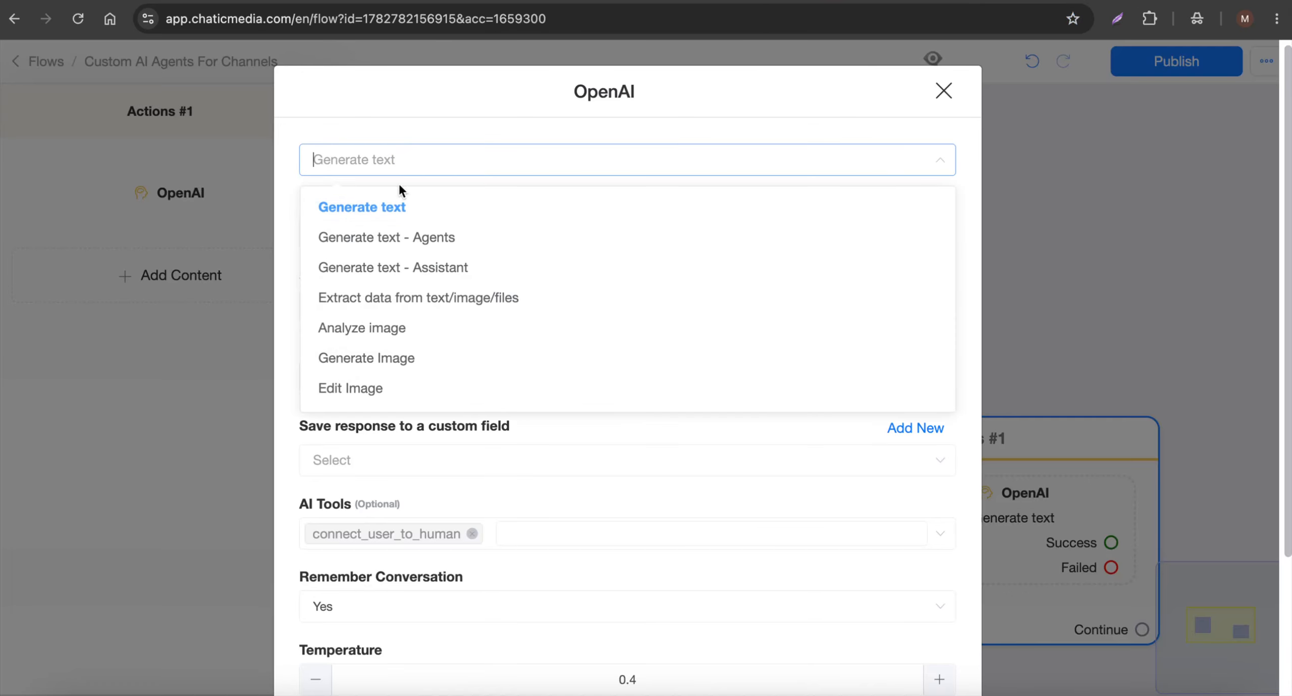
pyautogui.click(404, 248)
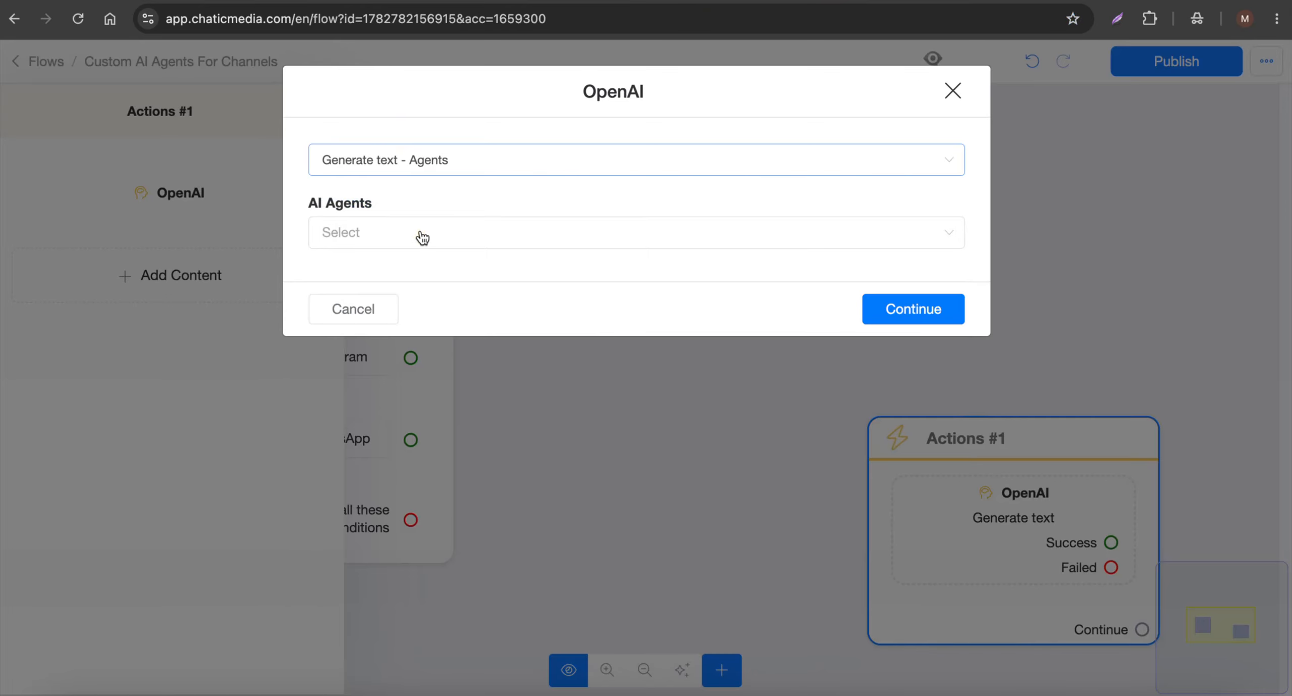
pyautogui.click(380, 234)
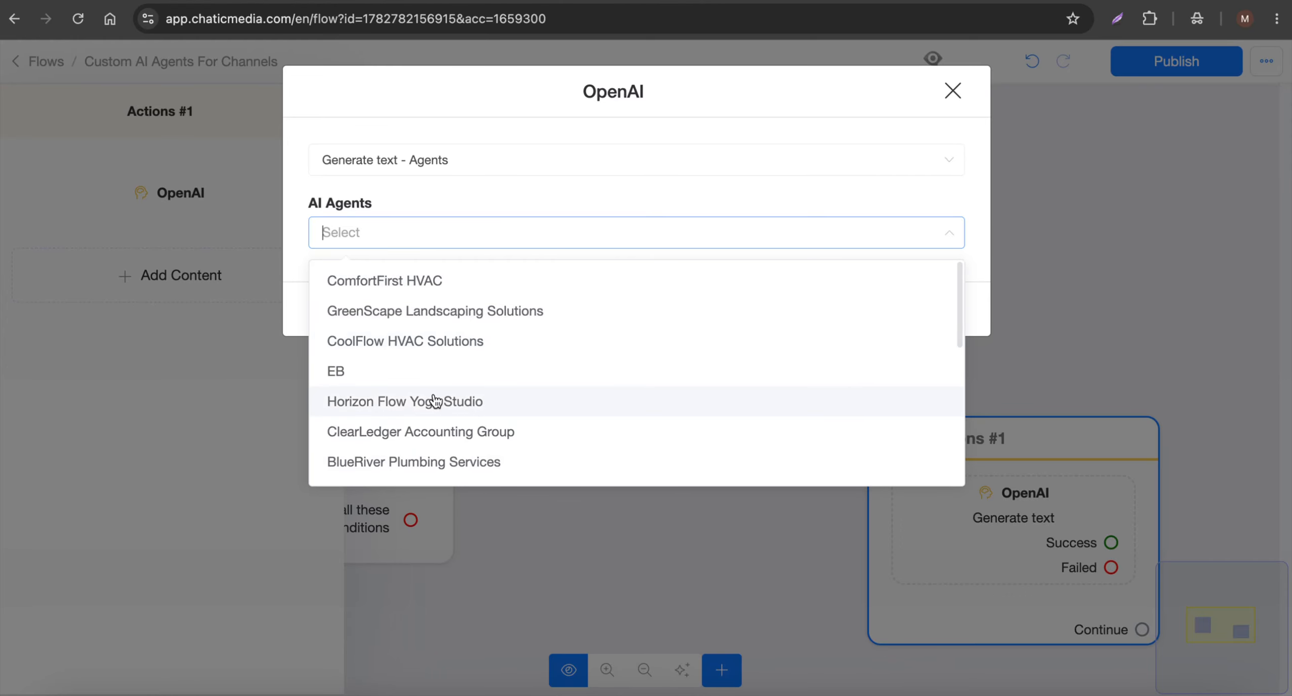
pyautogui.click(467, 402)
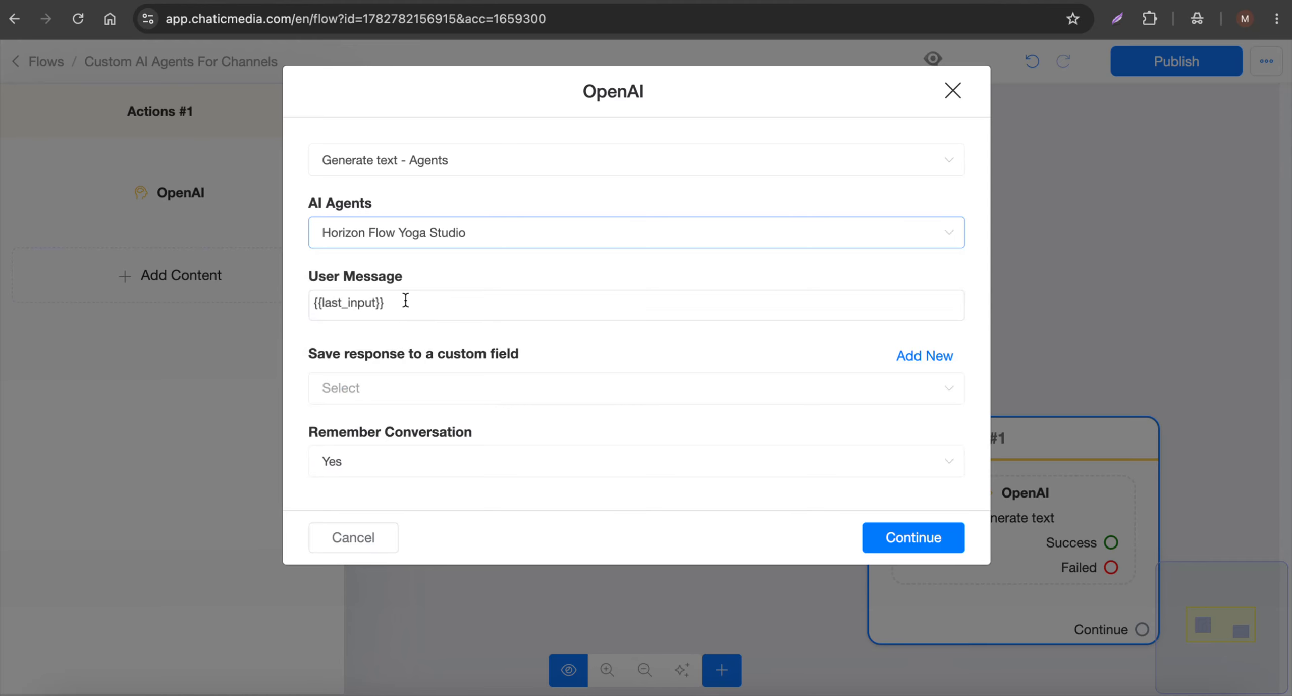
# Save the OpenAI response to the "ai output" custom field and link the Instagram branch to the Actions block.
pyautogui.moveTo(405, 300); pyautogui.dragTo(254, 297)
pyautogui.click(379, 398)
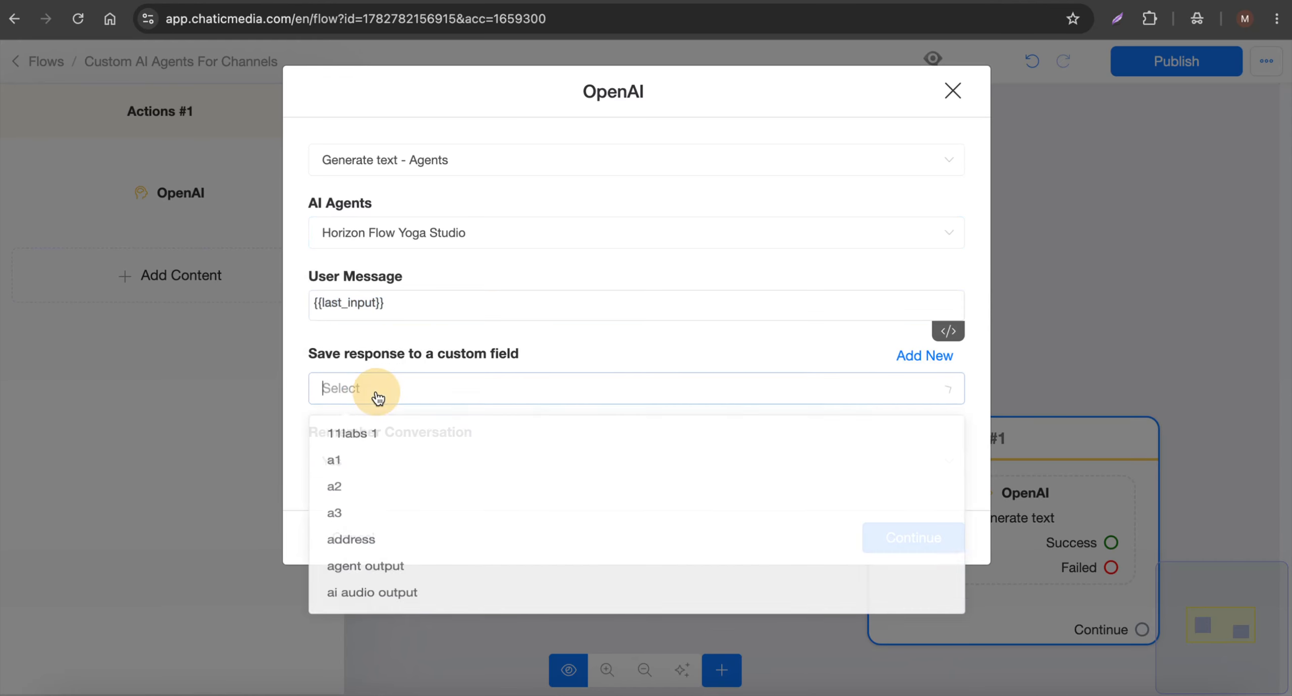
pyautogui.scroll(-2, 393, 577)
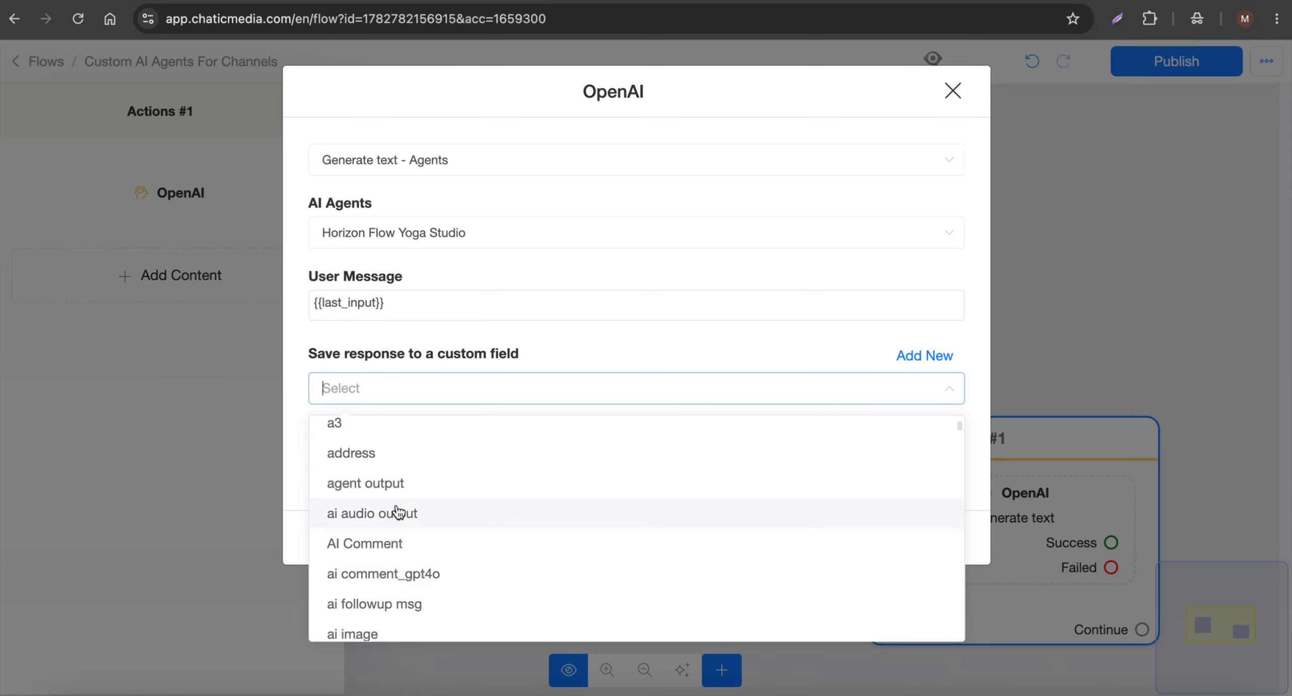
pyautogui.scroll(-2, 395, 510)
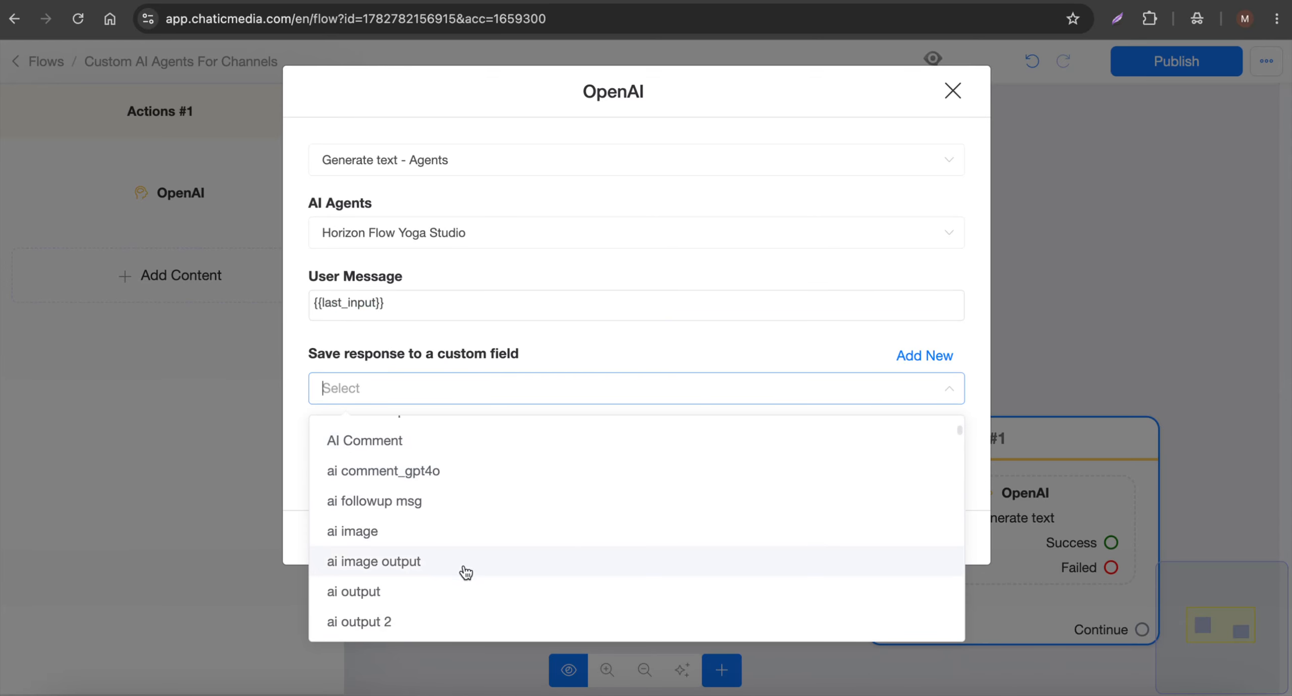
pyautogui.click(454, 591)
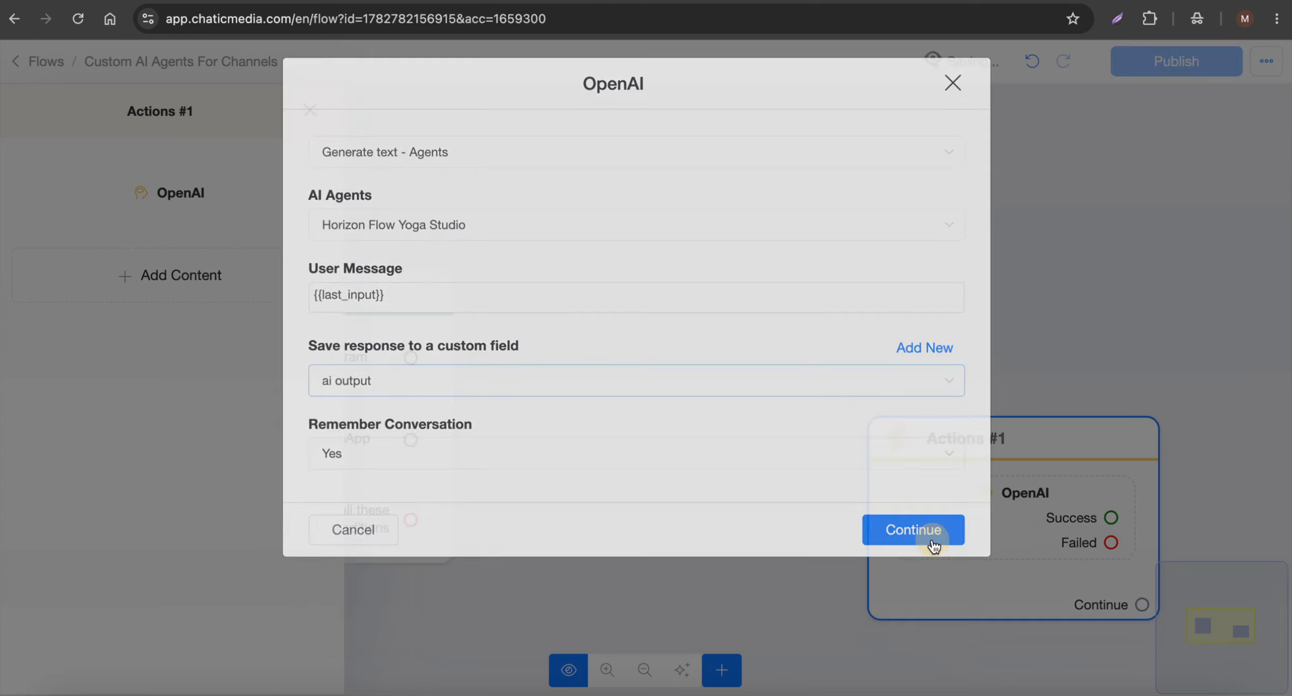
pyautogui.click(930, 538)
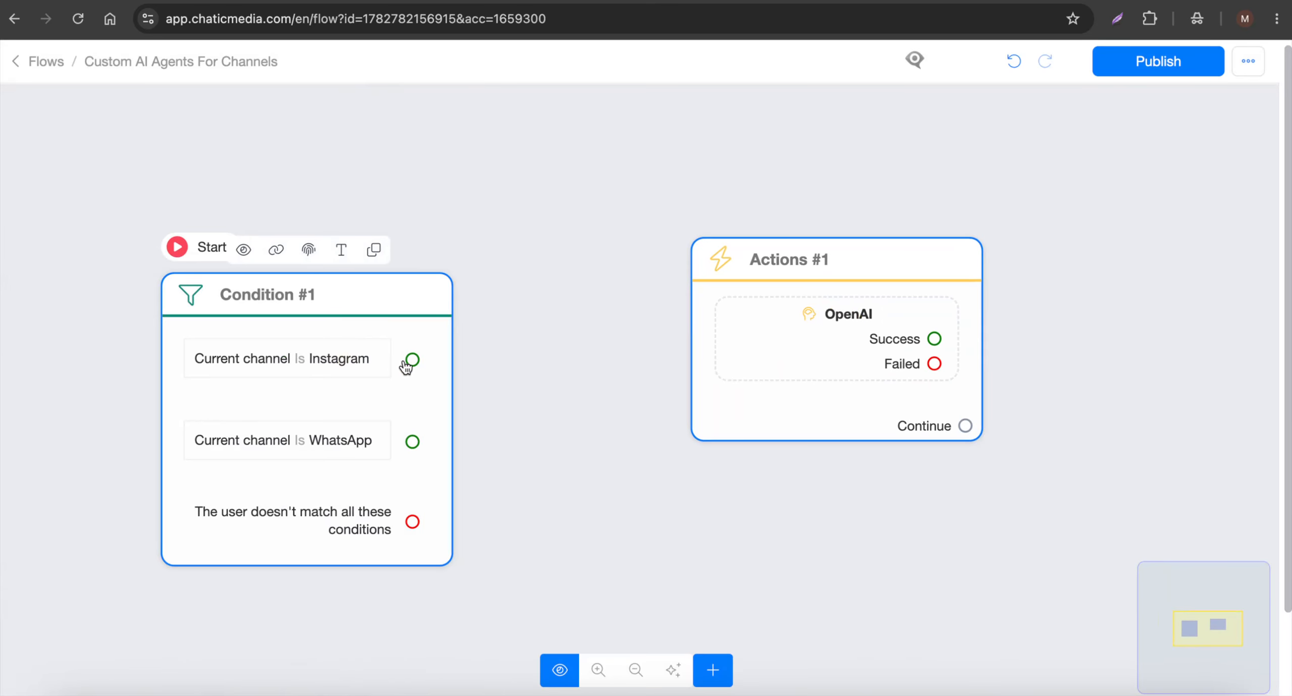
pyautogui.moveTo(415, 365); pyautogui.dragTo(845, 293)
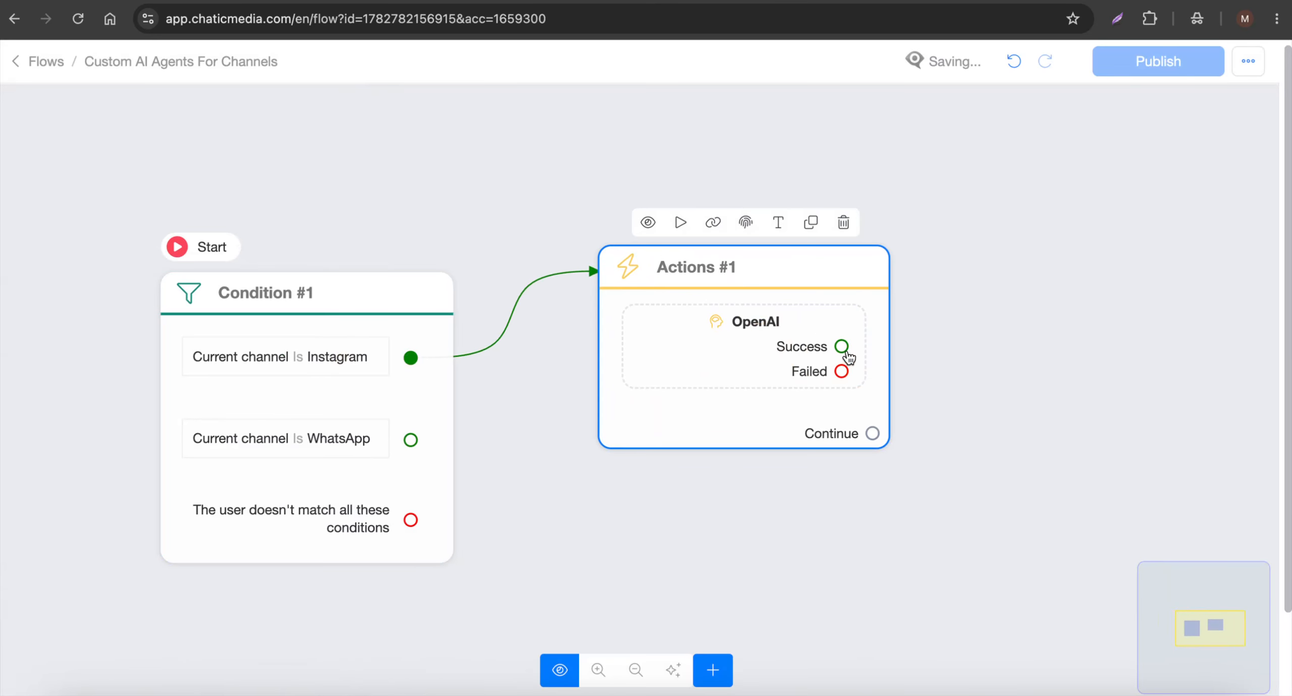
# Add a Send Message block to the OpenAI Success output with a text message containing the {{ai output}} field.
pyautogui.click(259, 422)
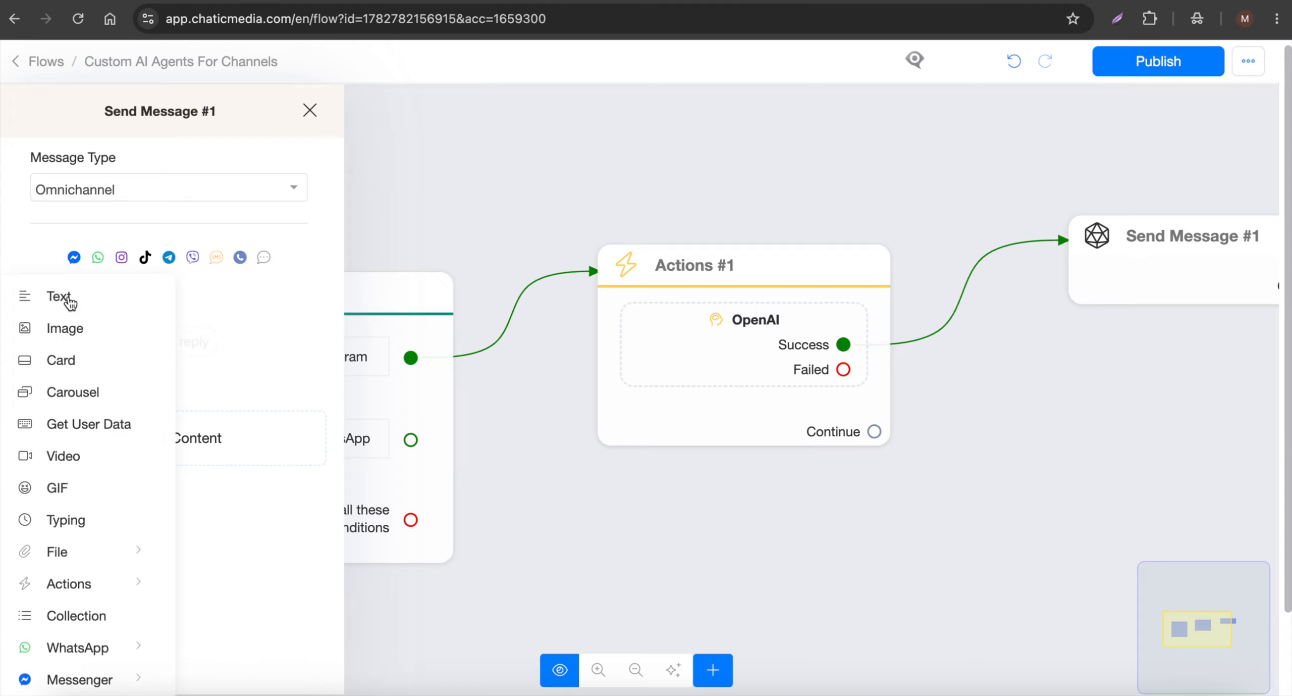
pyautogui.click(31, 291)
pyautogui.click(181, 309)
pyautogui.write('{ai ou')
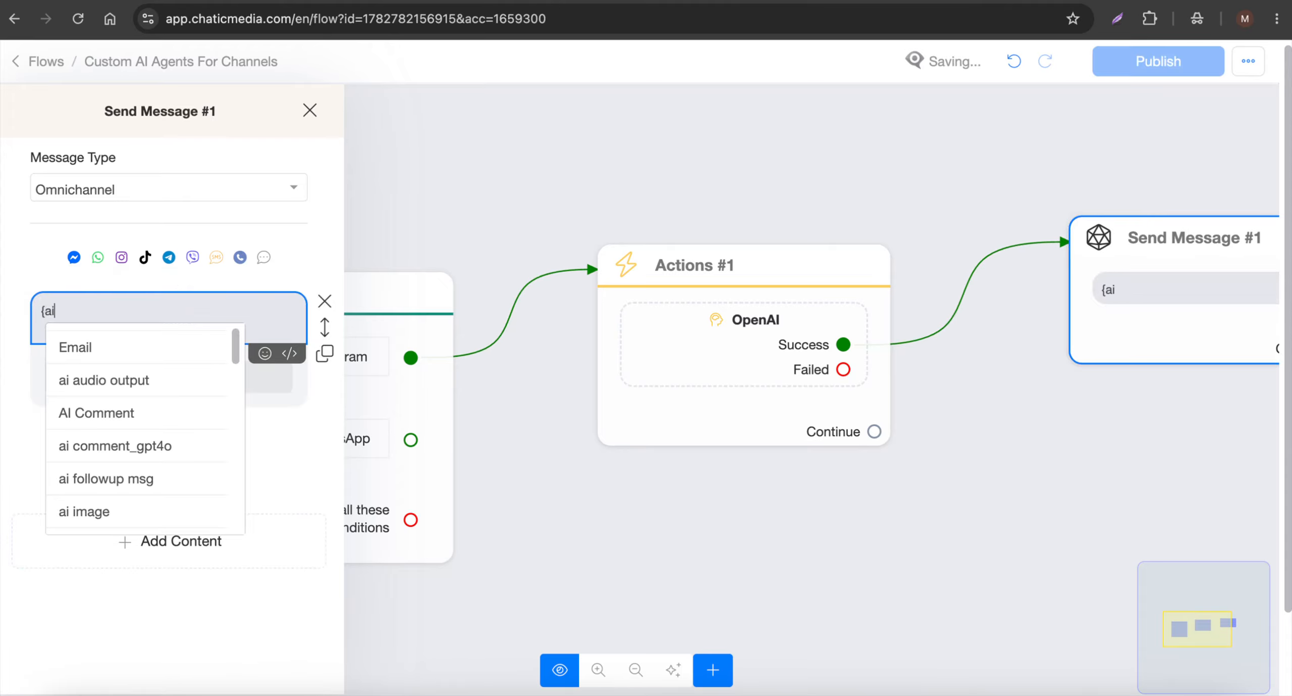
pyautogui.press('BackSpace')
pyautogui.press('BackSpace')
pyautogui.press('BackSpace')
pyautogui.scroll(-3, 169, 378)
pyautogui.click(106, 474)
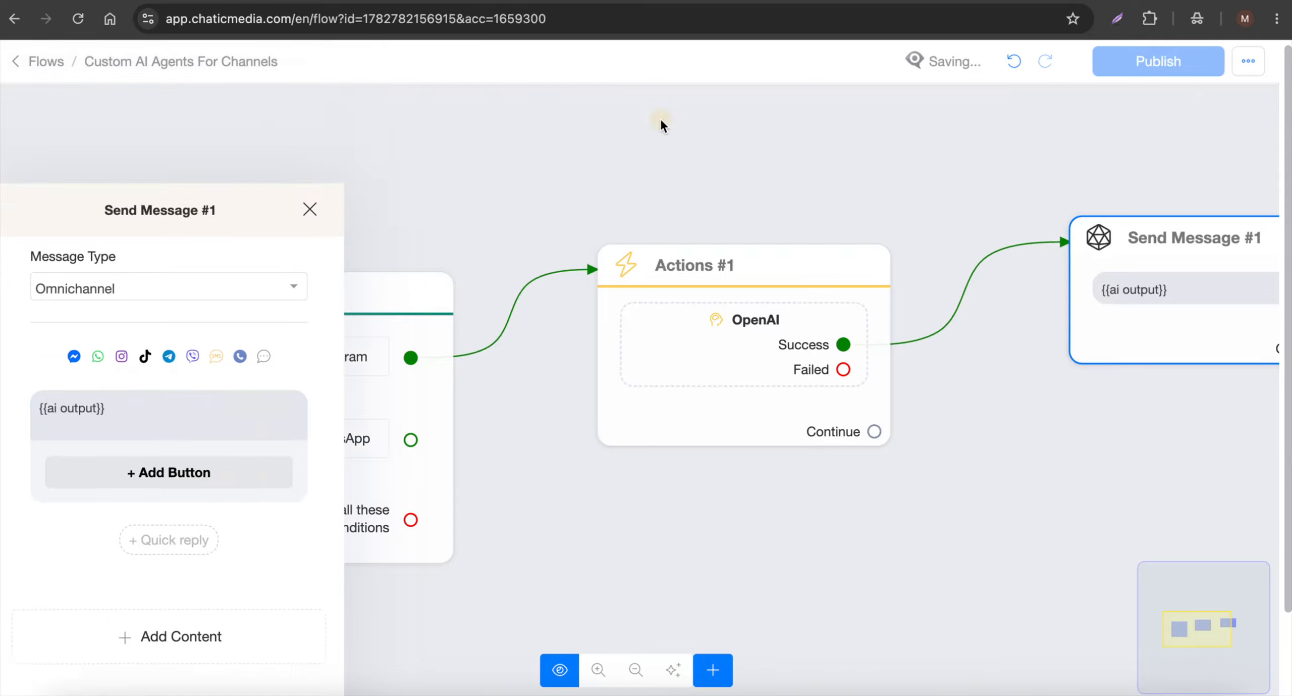
pyautogui.click(660, 117)
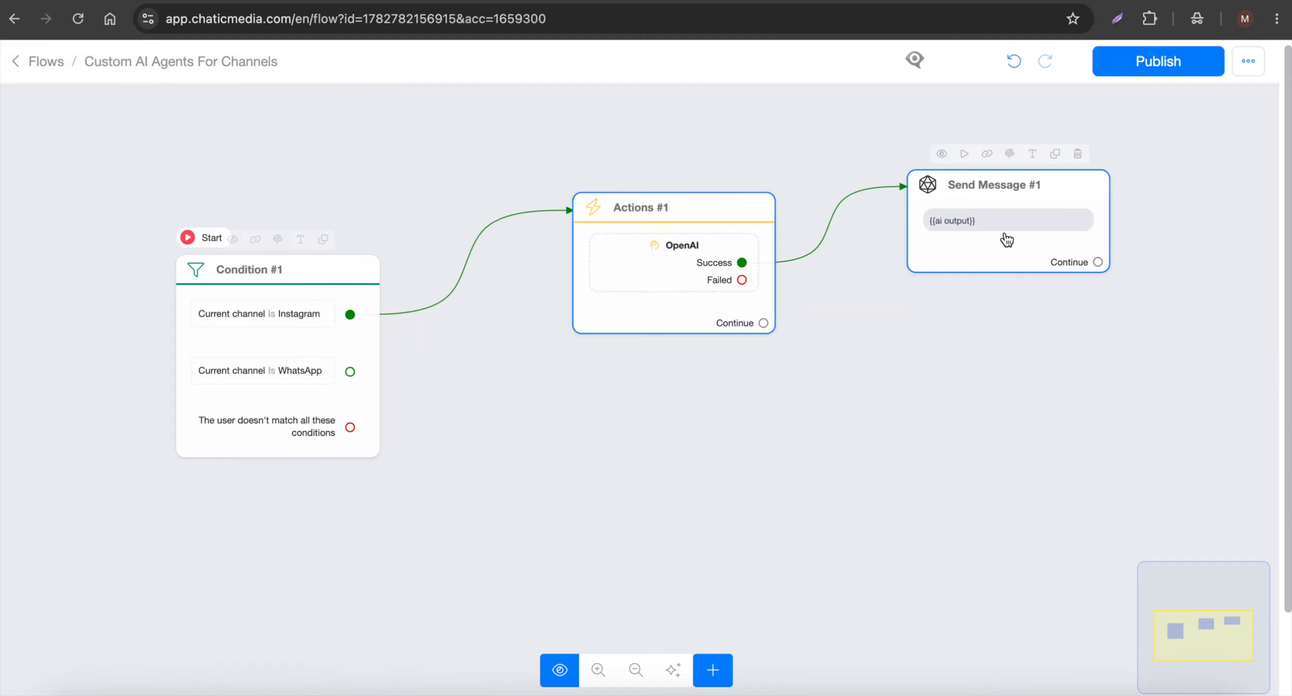
# Check the OpenAI settings in the Instagram branch's Actions block and close them without changes.
pyautogui.click(721, 248)
pyautogui.click(112, 205)
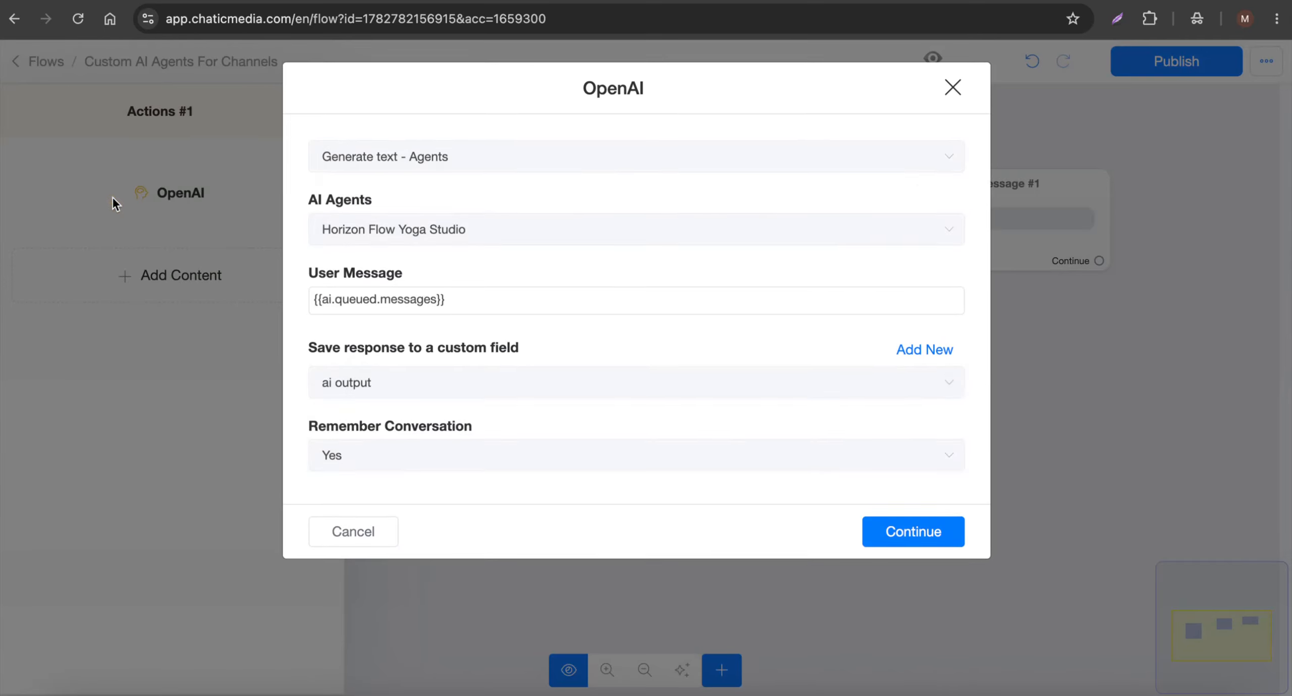
pyautogui.click(351, 536)
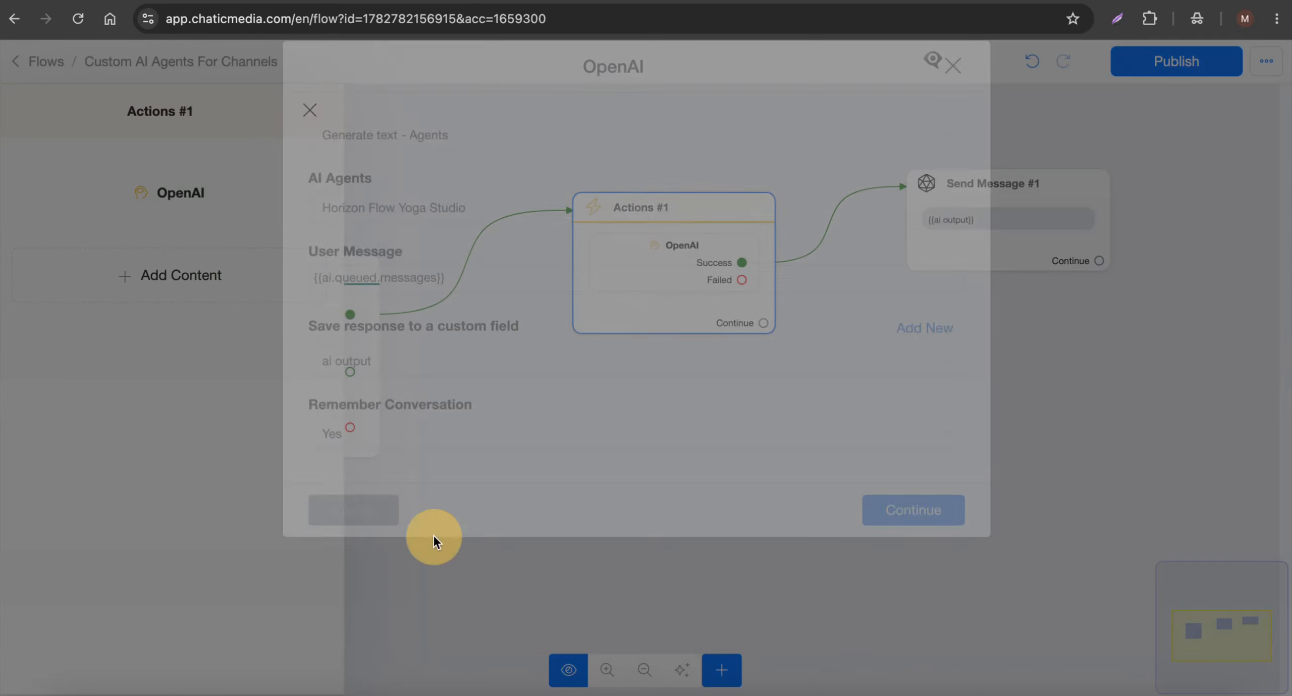
pyautogui.click(725, 429)
# Duplicate the Actions block, place the copy below the original and connect the WhatsApp branch to it.
pyautogui.moveTo(671, 259)
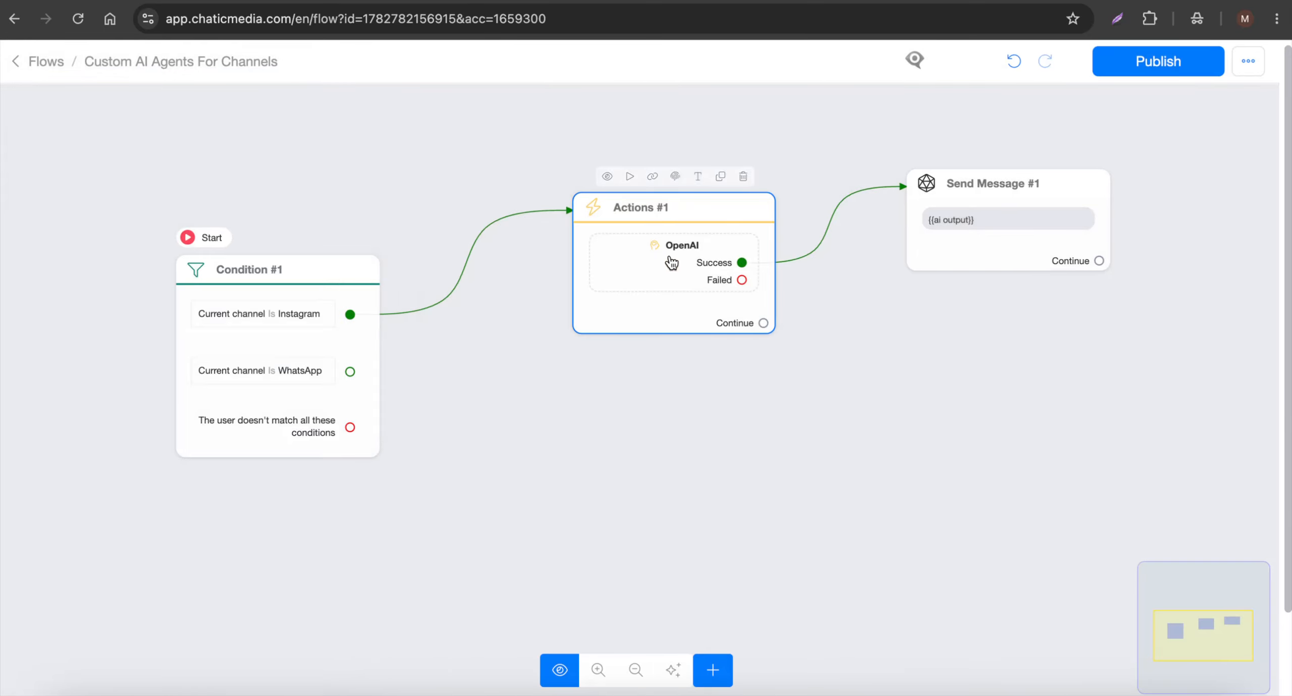
pyautogui.click(720, 179)
pyautogui.click(733, 386)
pyautogui.moveTo(730, 395); pyautogui.dragTo(715, 526)
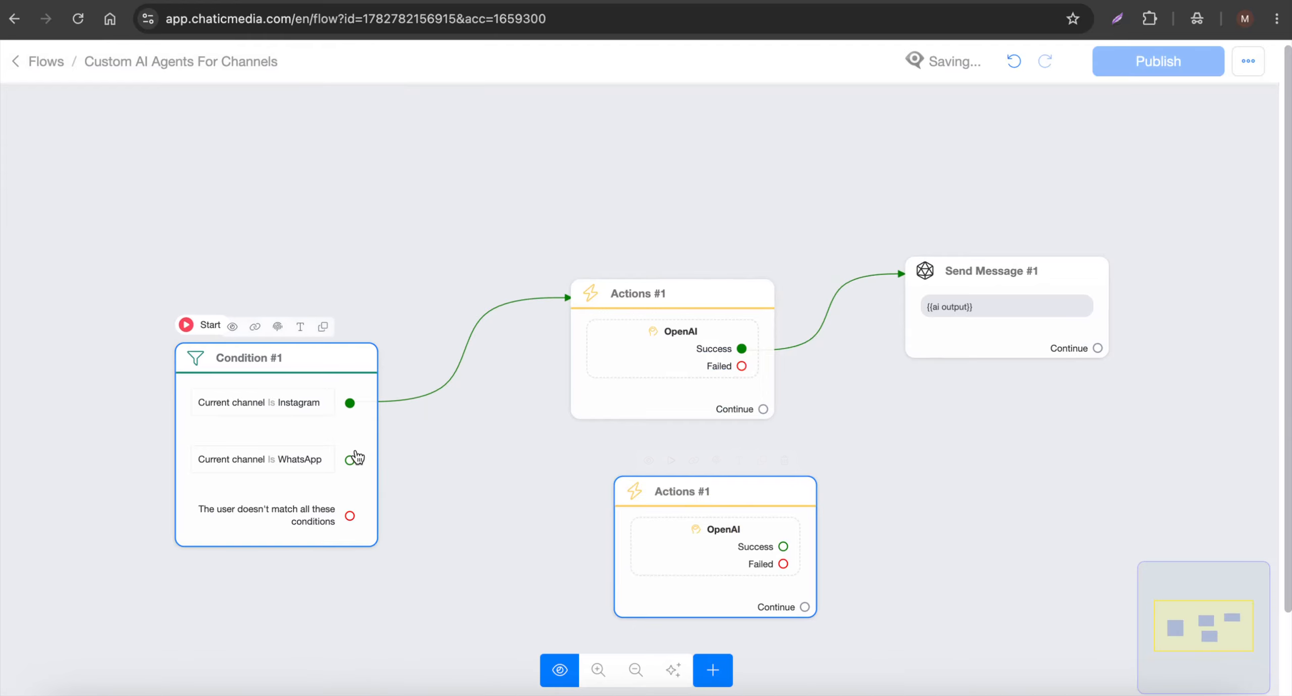
pyautogui.moveTo(349, 458); pyautogui.dragTo(717, 534)
# Change the AI agent in the WhatsApp branch's OpenAI action to CoolFlow HVAC Solutions.
pyautogui.click(717, 534)
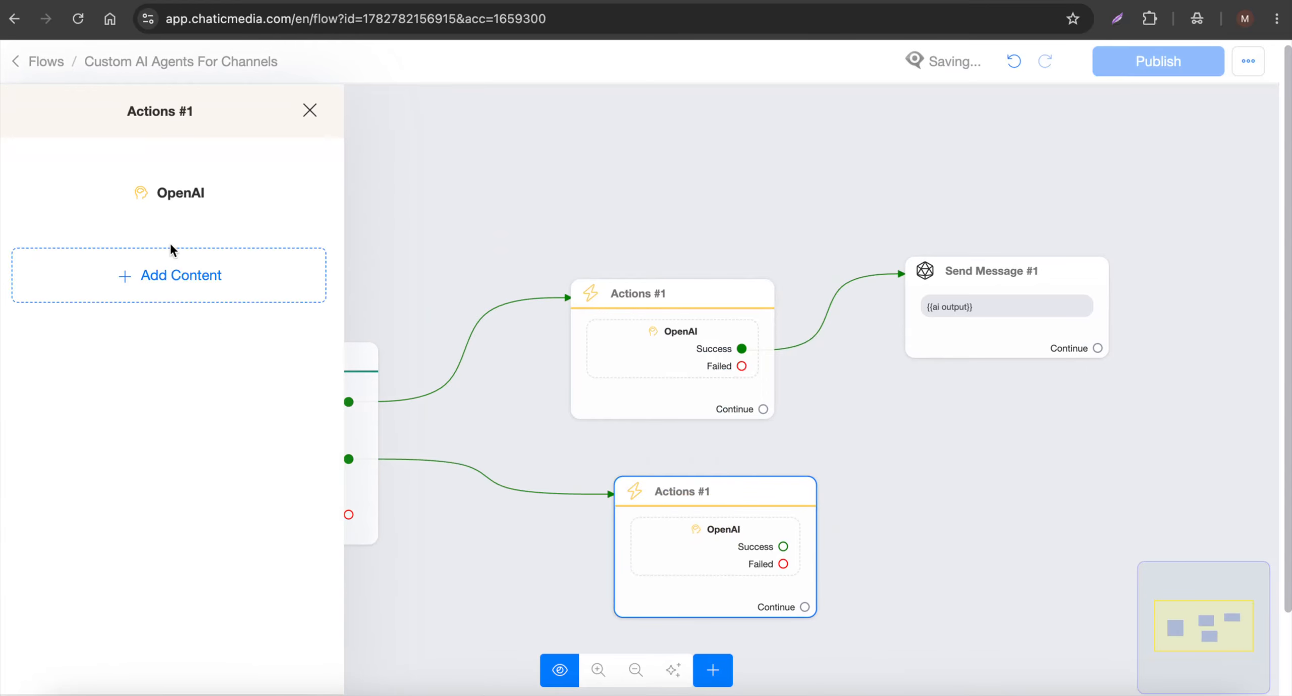
pyautogui.click(195, 197)
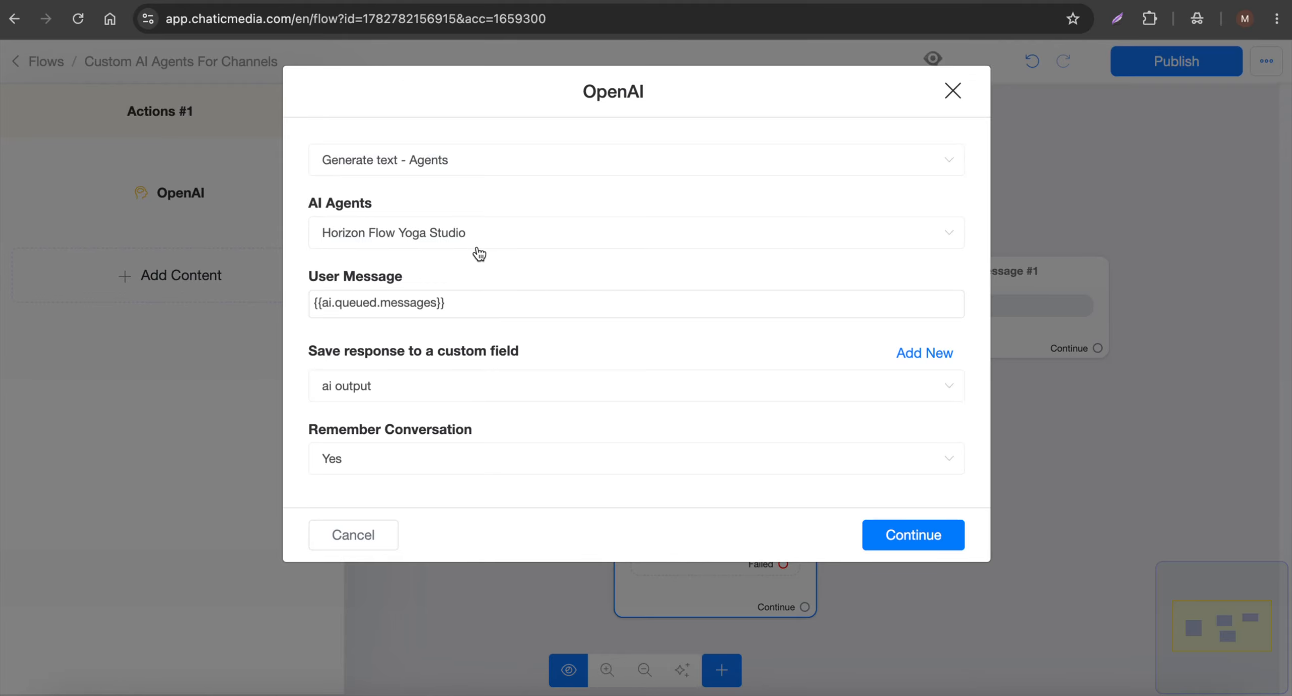
pyautogui.click(477, 251)
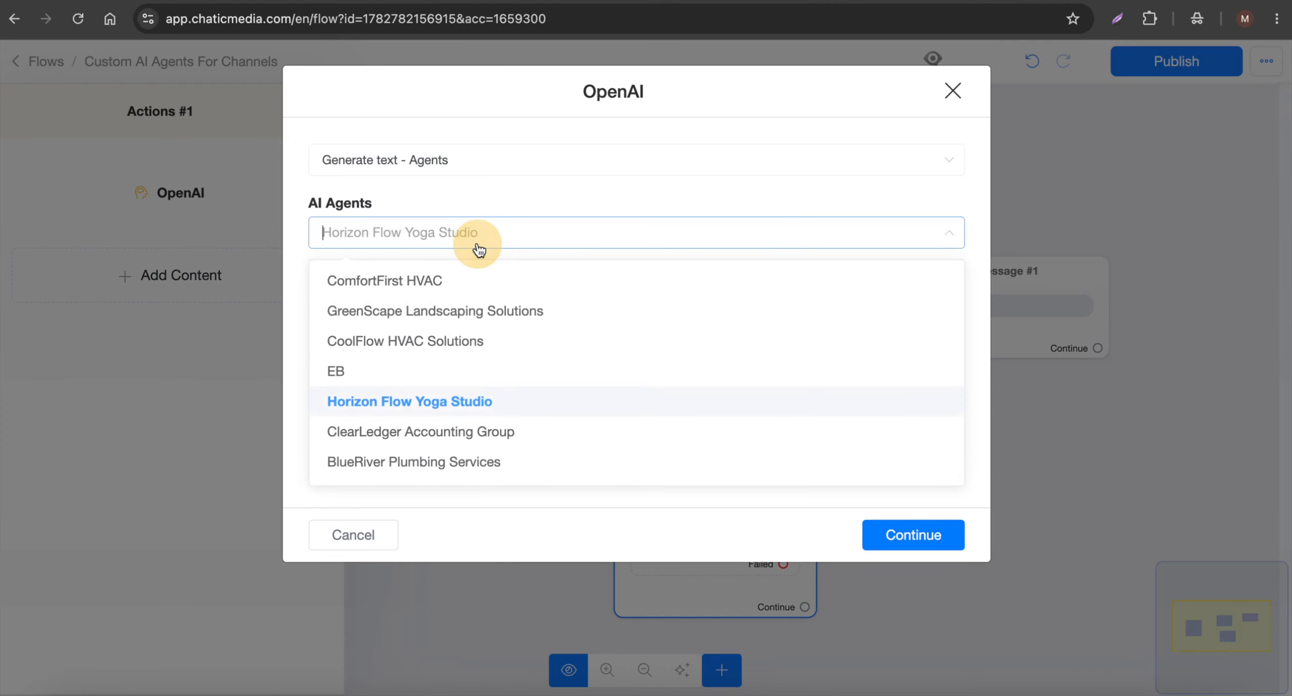
pyautogui.click(407, 343)
pyautogui.click(914, 535)
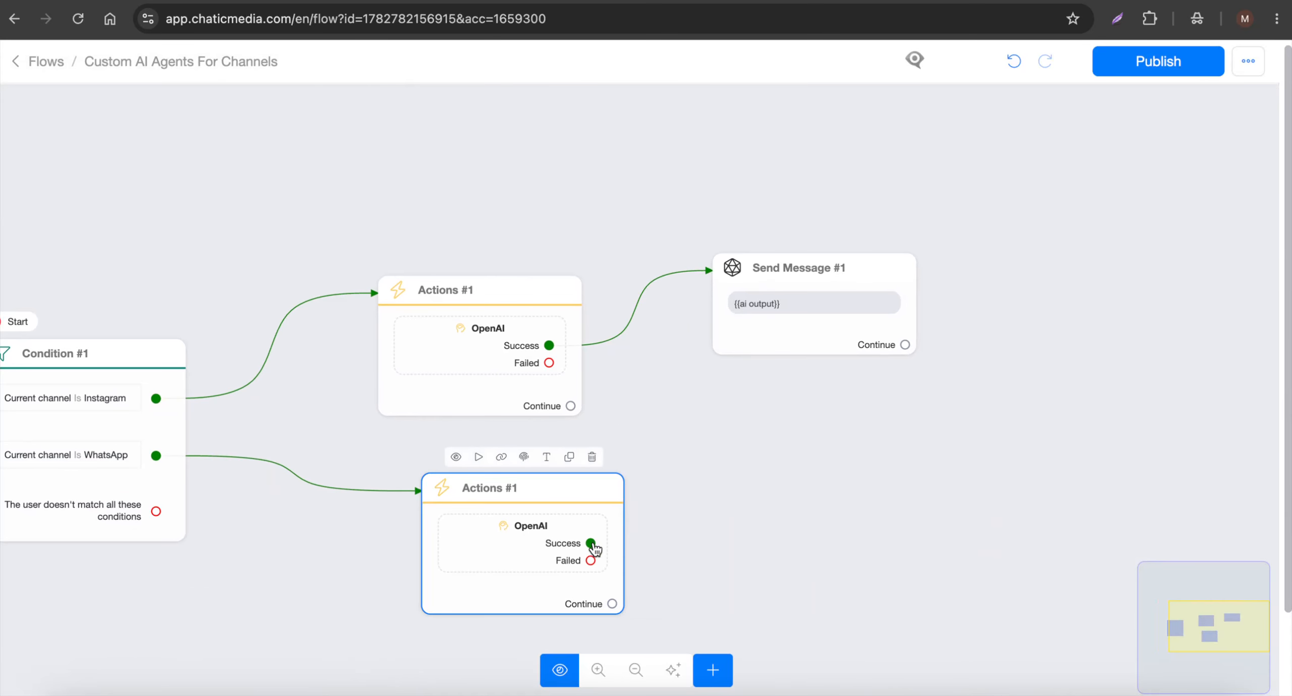
# Connect the WhatsApp OpenAI action's Success output to the existing Send Message block and tidy the block layout.
pyautogui.moveTo(594, 542); pyautogui.dragTo(837, 255)
pyautogui.moveTo(787, 311); pyautogui.dragTo(939, 389)
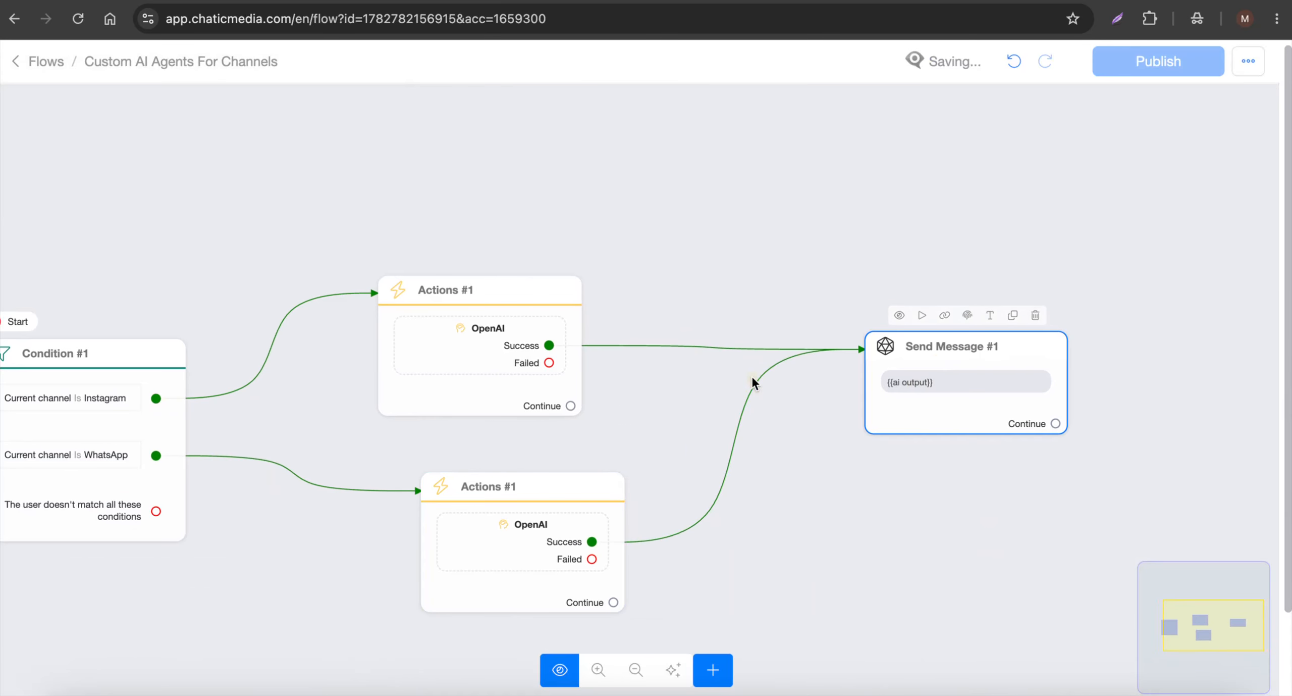
pyautogui.moveTo(347, 503); pyautogui.dragTo(384, 484)
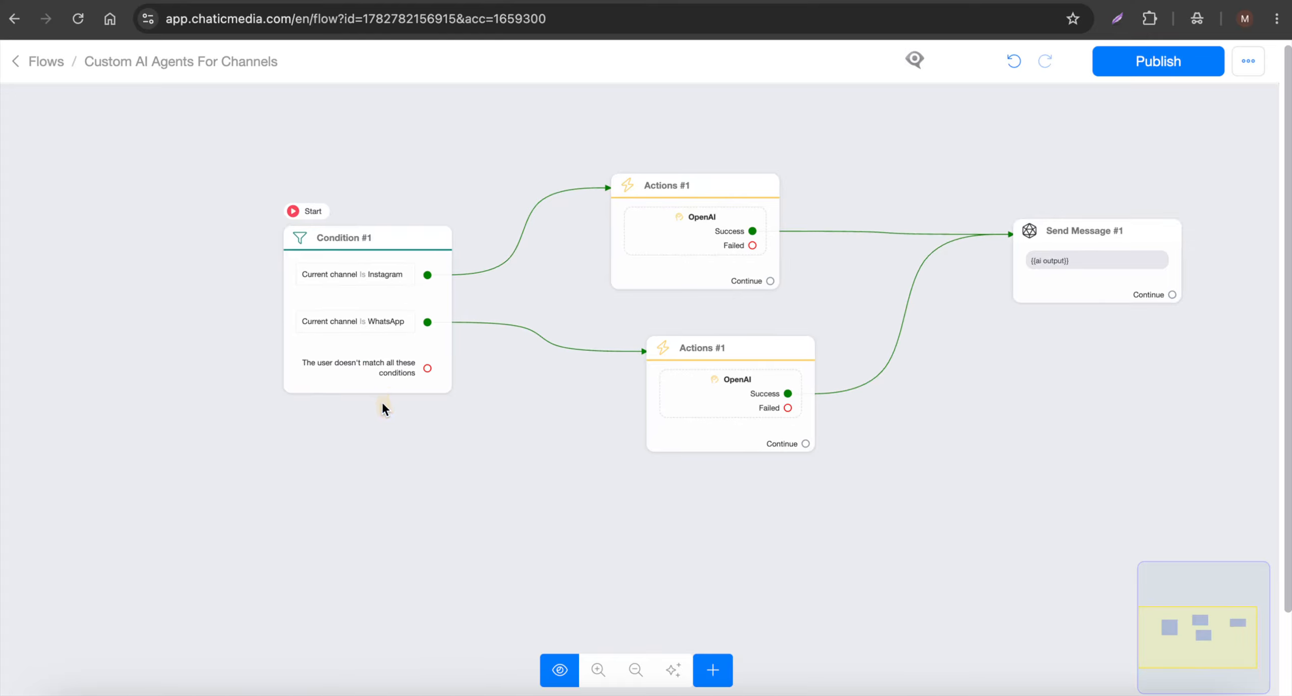
pyautogui.moveTo(393, 388); pyautogui.dragTo(367, 410)
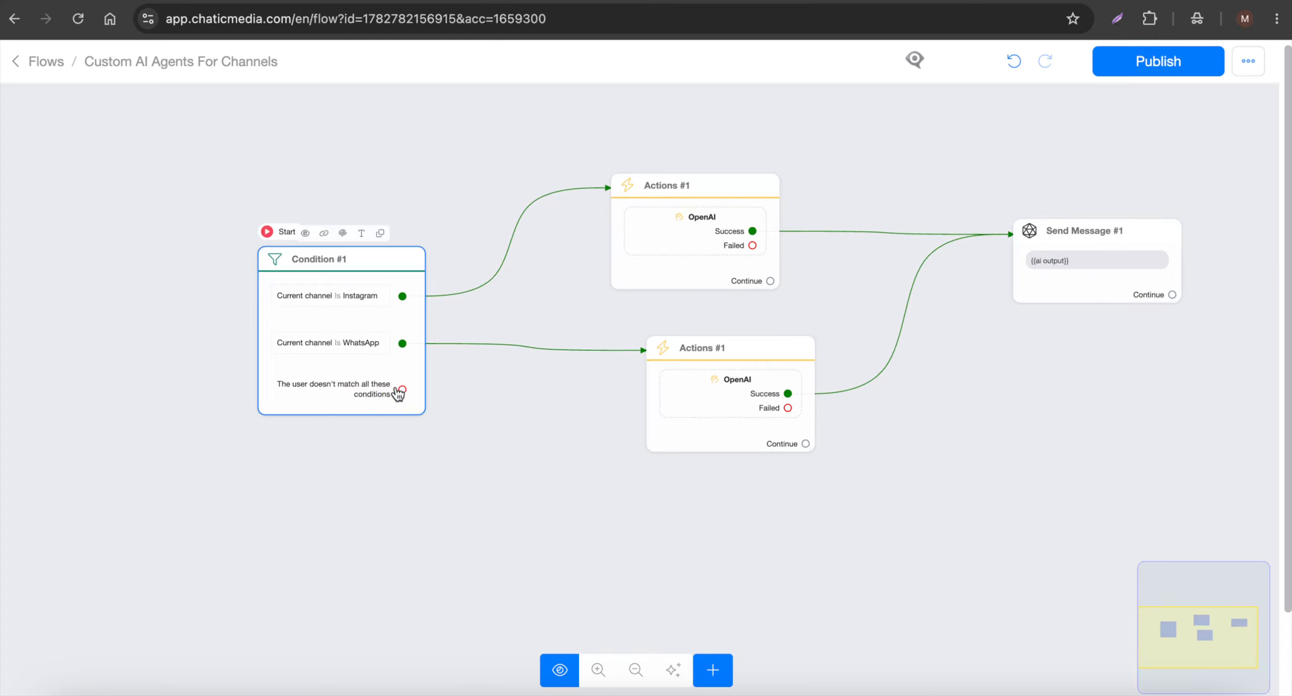
# Review which AI agent is assigned in the OpenAI action of the Instagram and WhatsApp branches.
pyautogui.scroll(2, 365, 381)
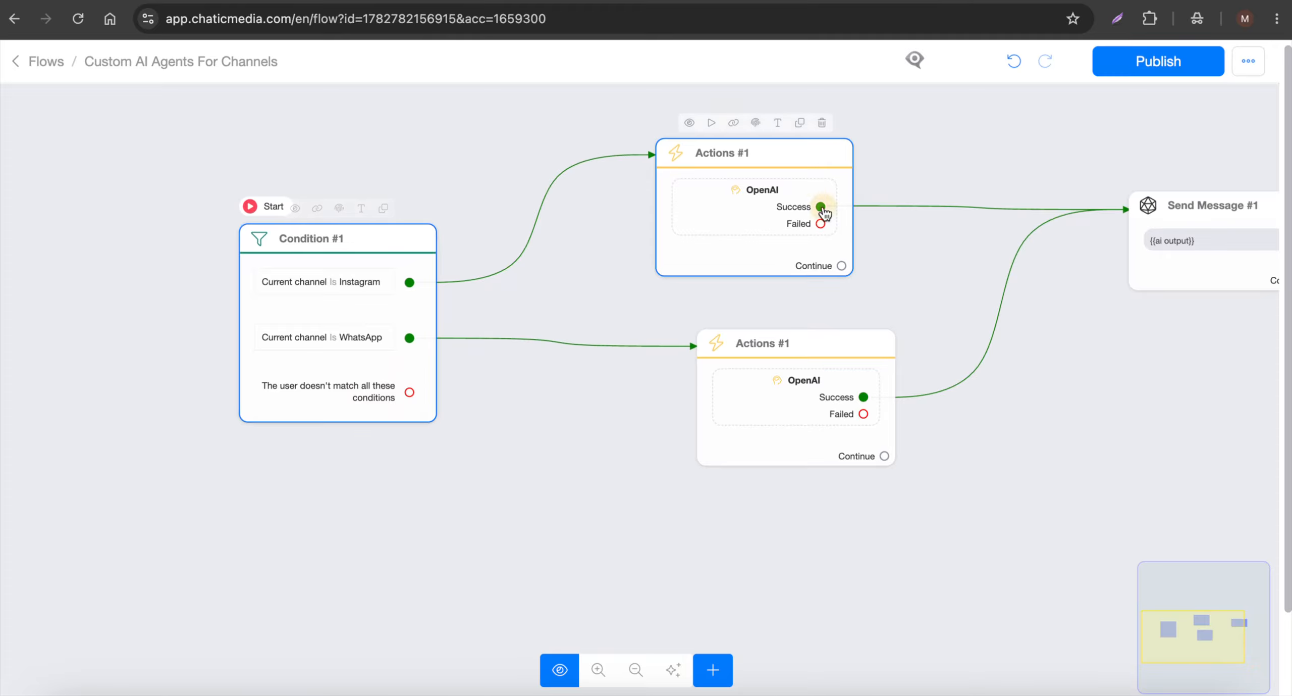
pyautogui.click(701, 208)
pyautogui.click(206, 212)
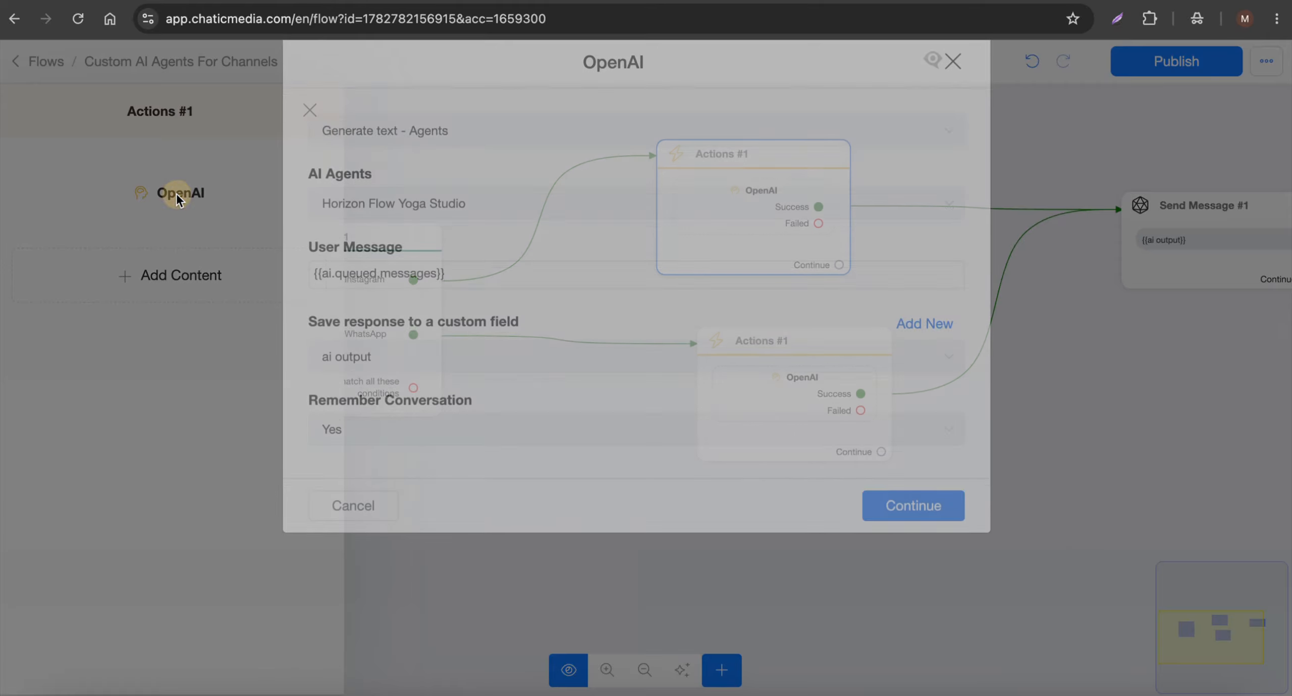
pyautogui.click(352, 535)
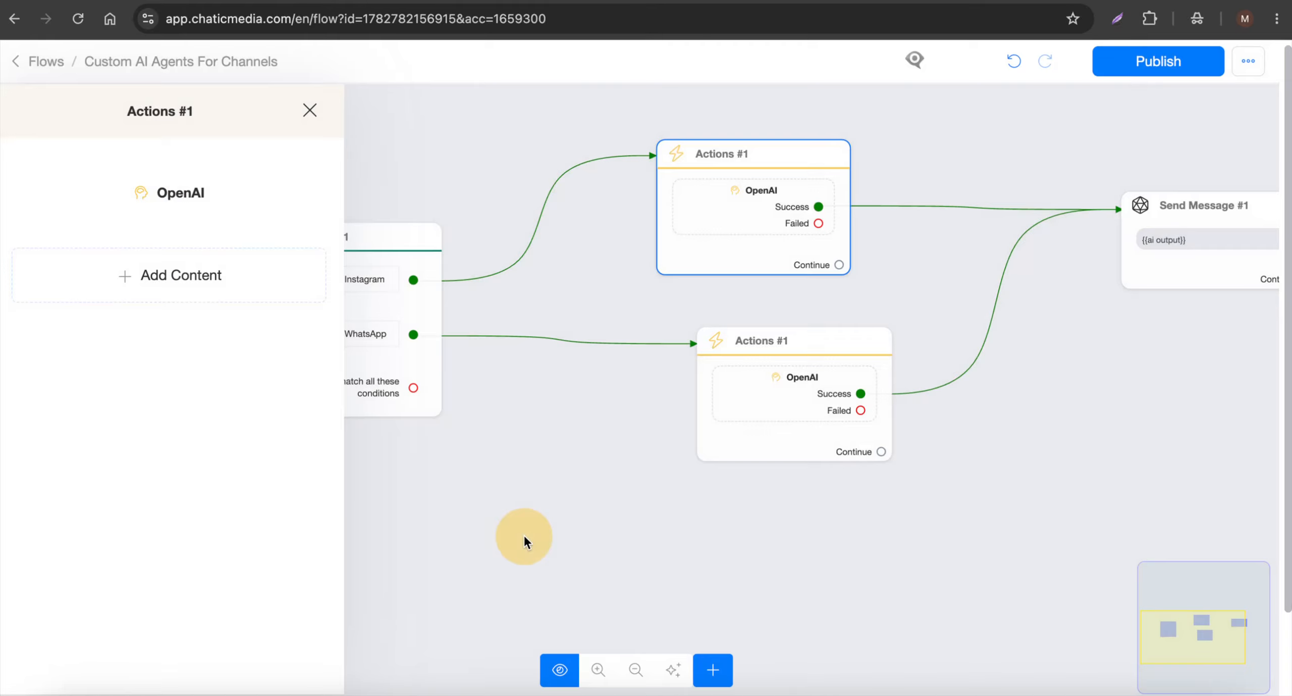
pyautogui.click(748, 438)
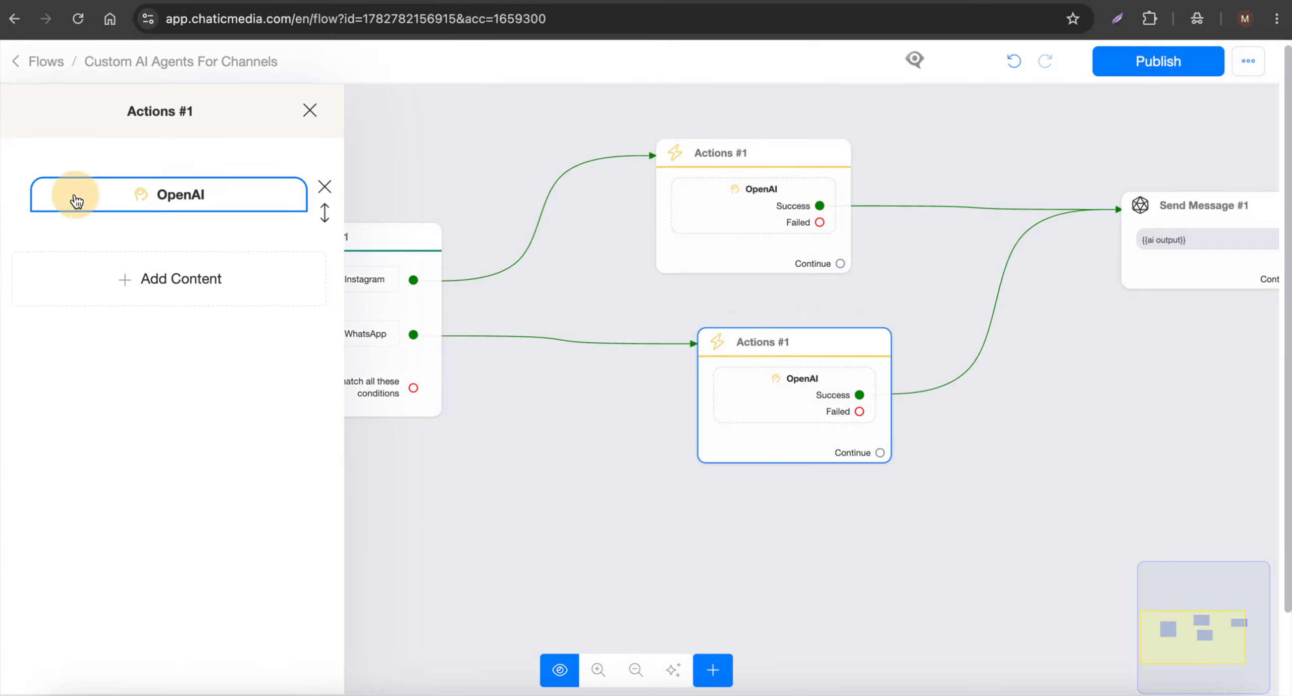
pyautogui.click(69, 199)
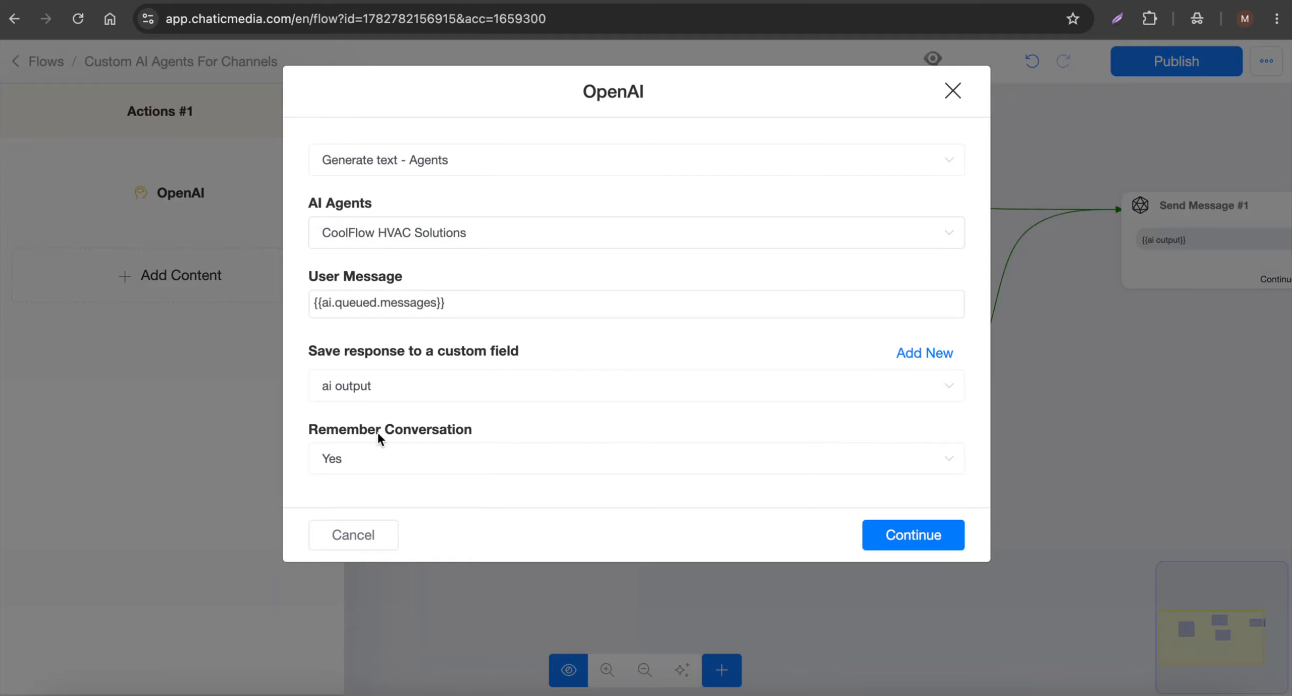
# Close the OpenAI settings unchanged, publish the Custom AI Agents For Channels flow and return to the flows list.
pyautogui.click(371, 536)
pyautogui.click(555, 515)
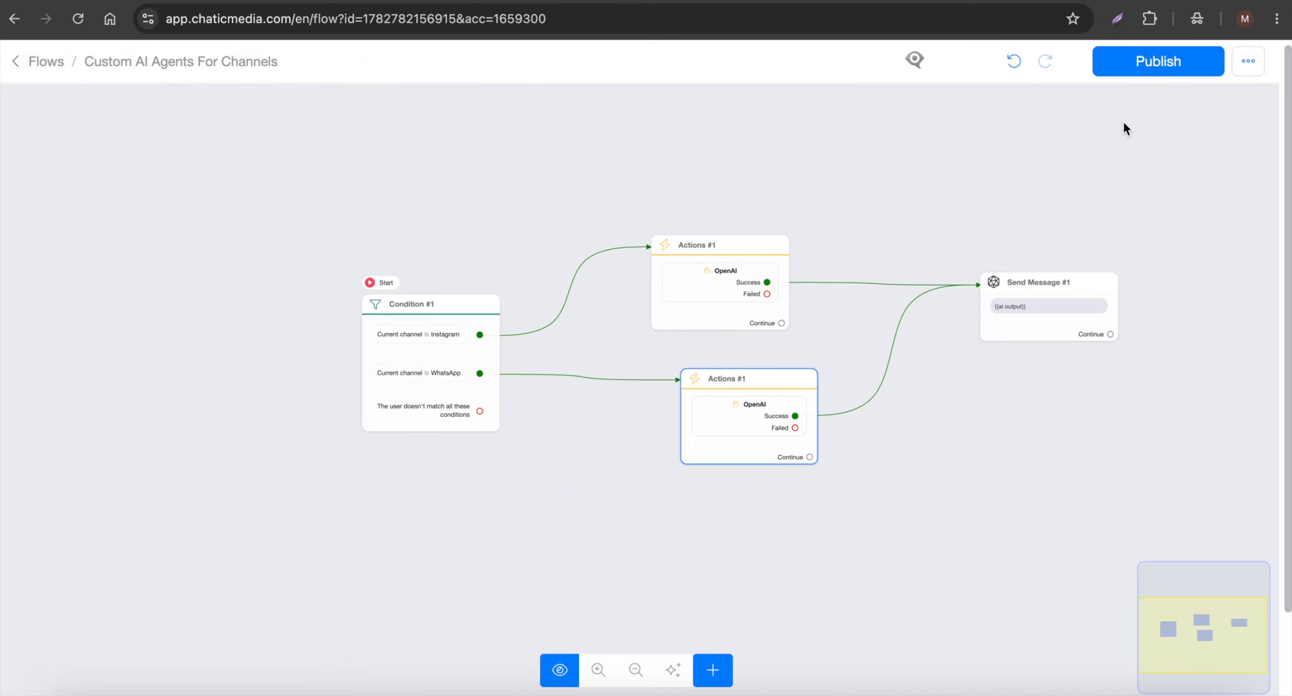
pyautogui.click(1146, 65)
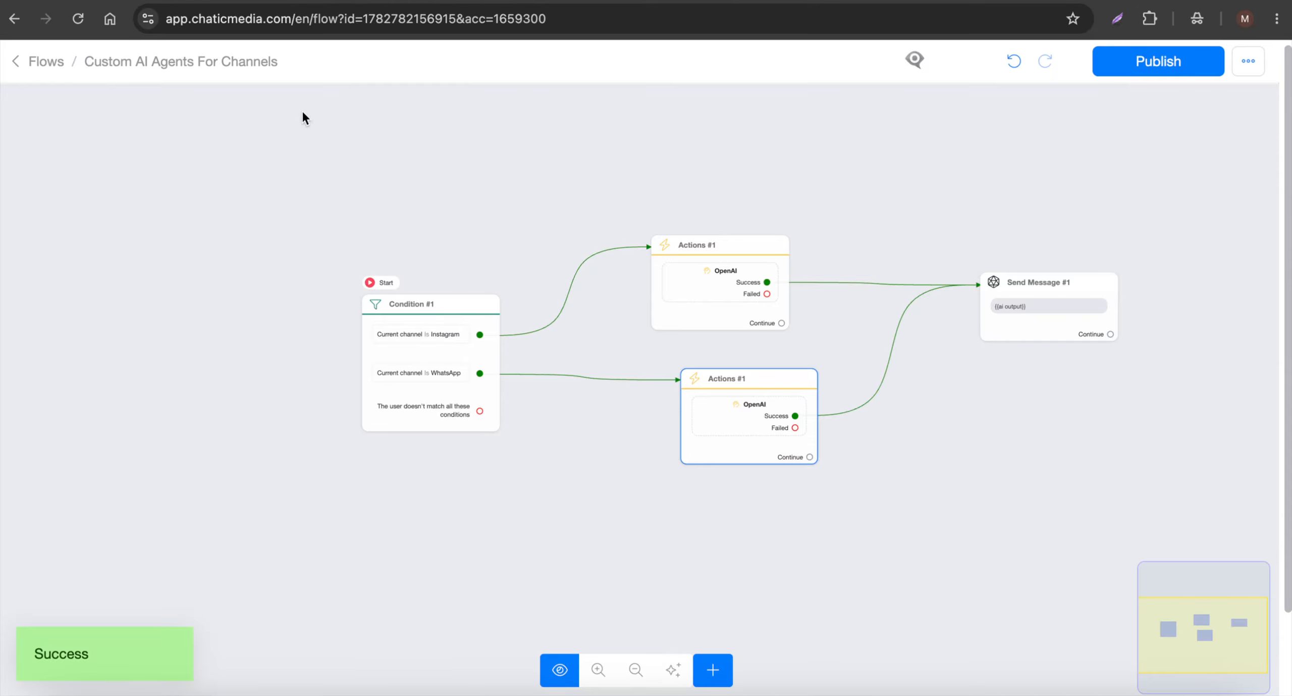
pyautogui.click(57, 71)
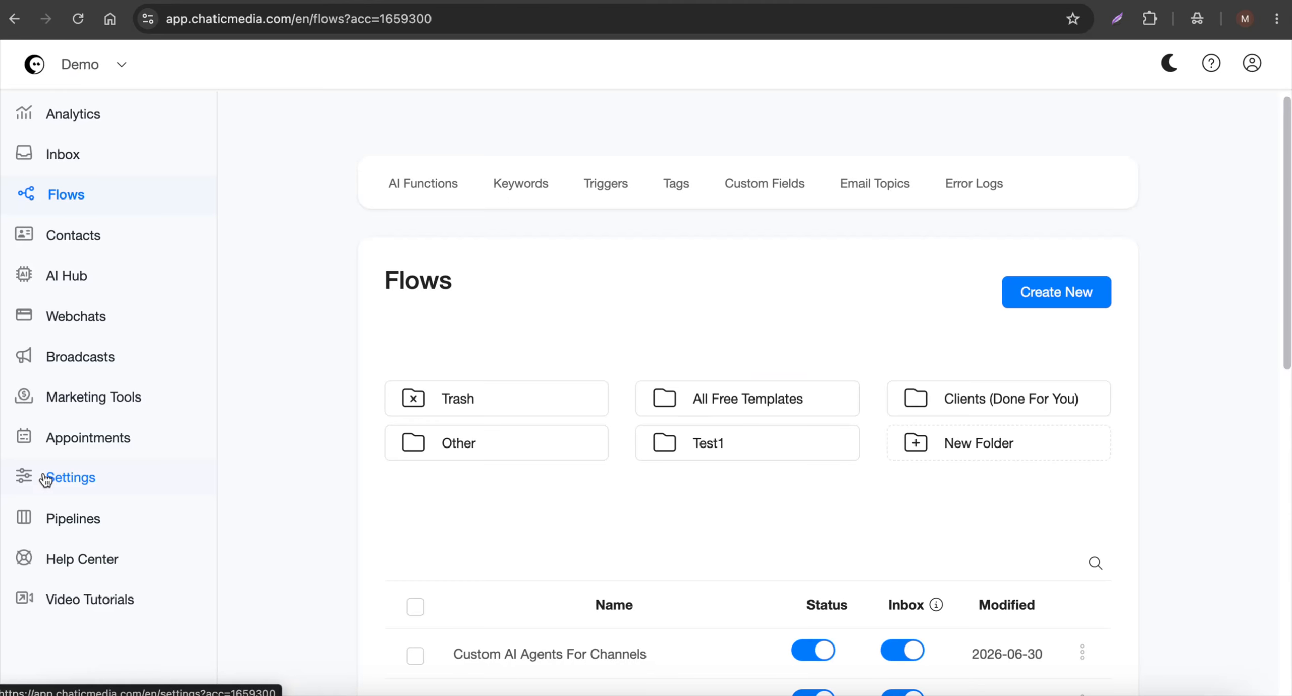
# Set the account's Fallback Flow to Custom AI Agents For Channels in the general settings and save.
pyautogui.click(75, 472)
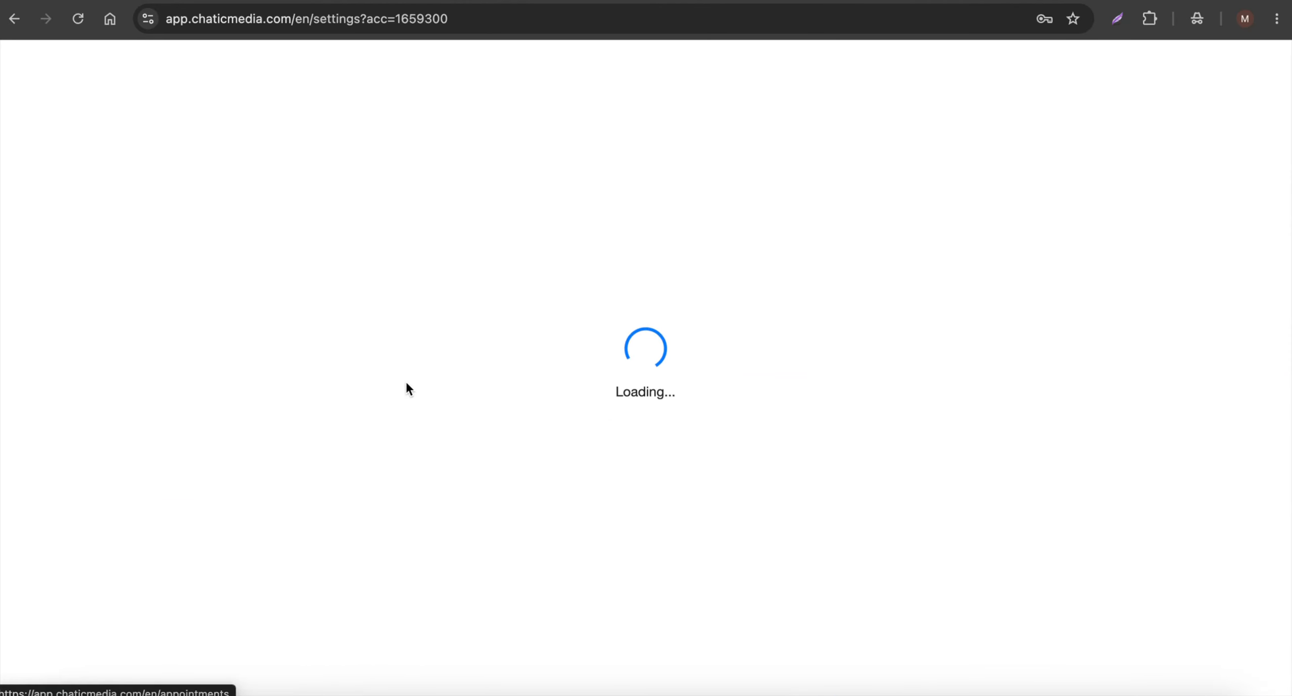
pyautogui.click(647, 288)
pyautogui.click(652, 367)
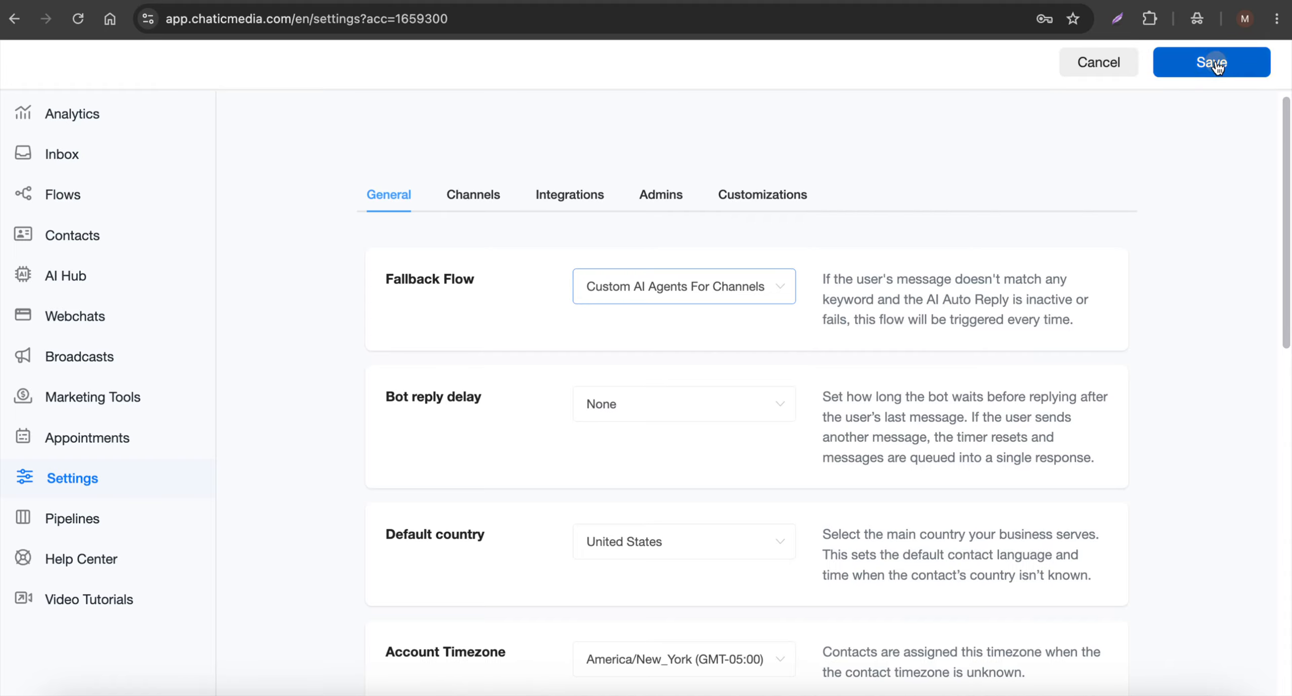
pyautogui.click(1186, 63)
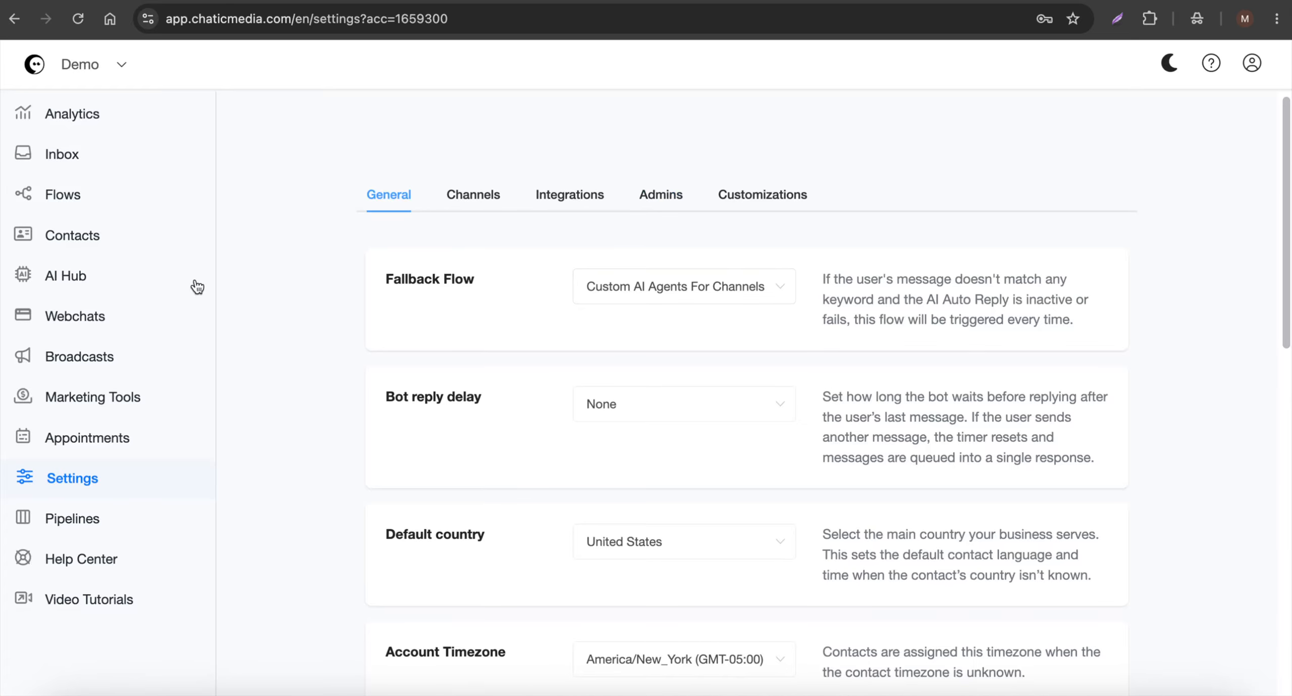
# Reopen the Custom AI Agents For Channels flow and check which AI agent the Instagram branch's OpenAI action uses.
pyautogui.click(35, 202)
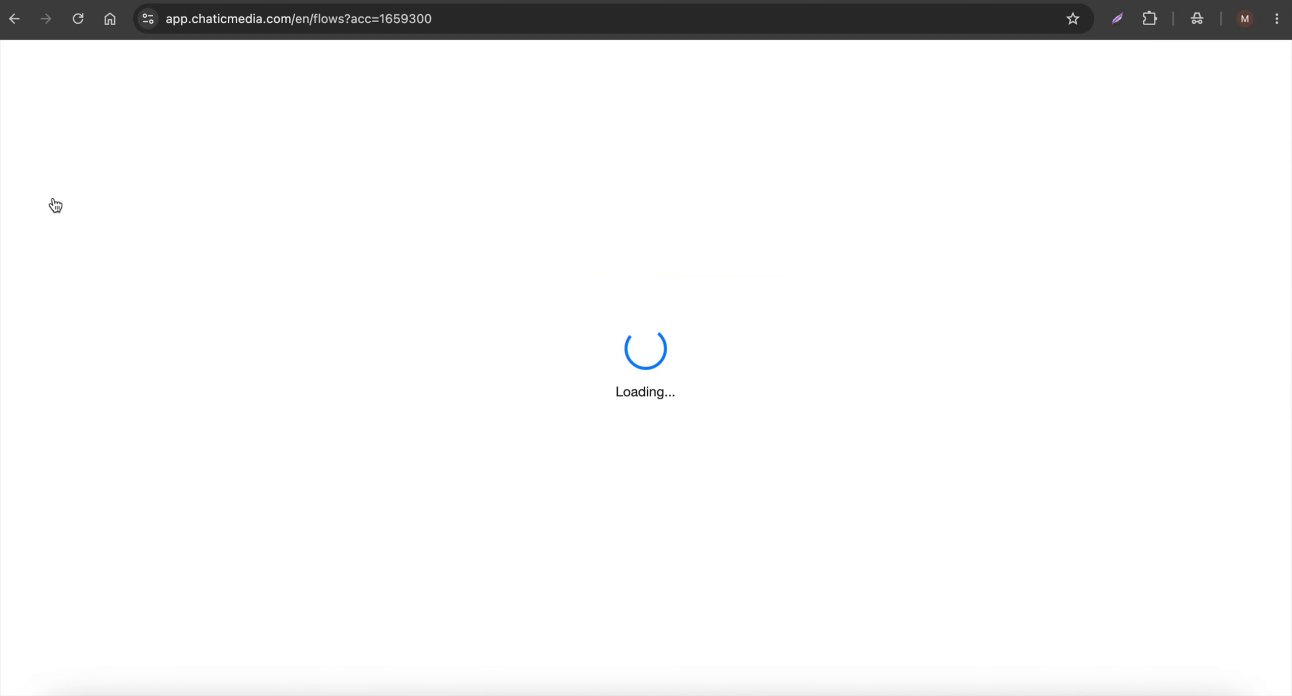
pyautogui.click(586, 529)
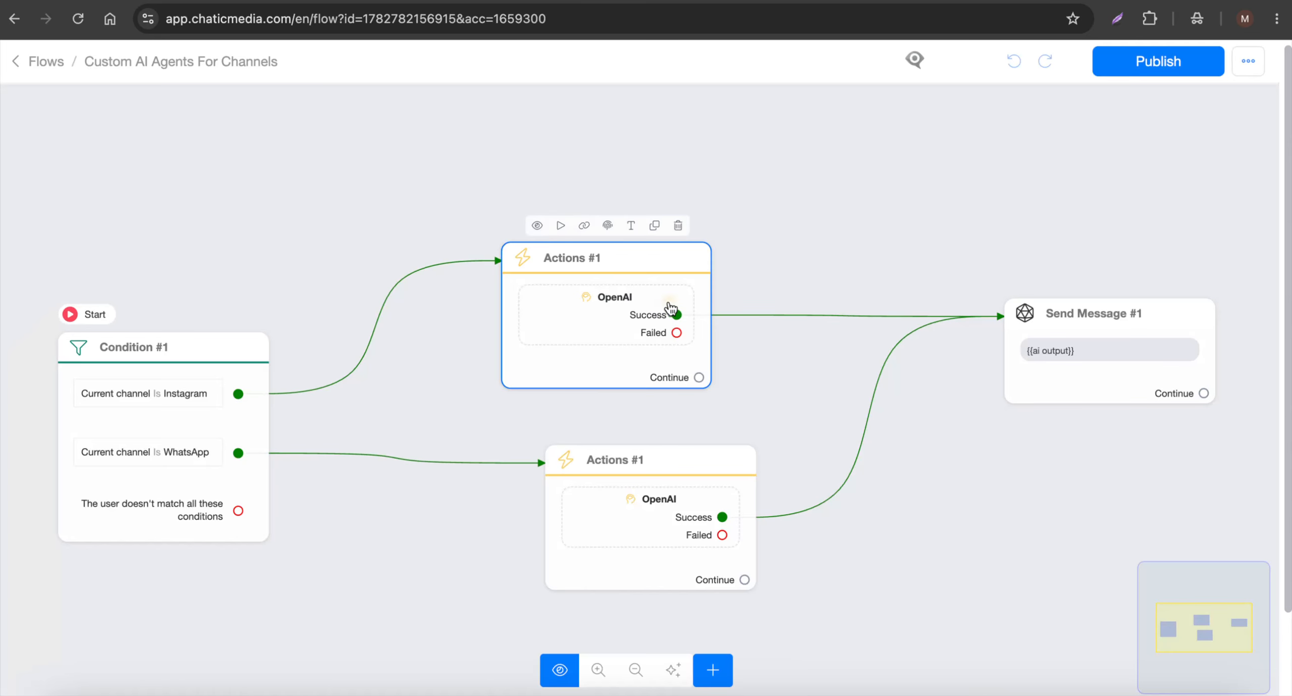
pyautogui.click(670, 302)
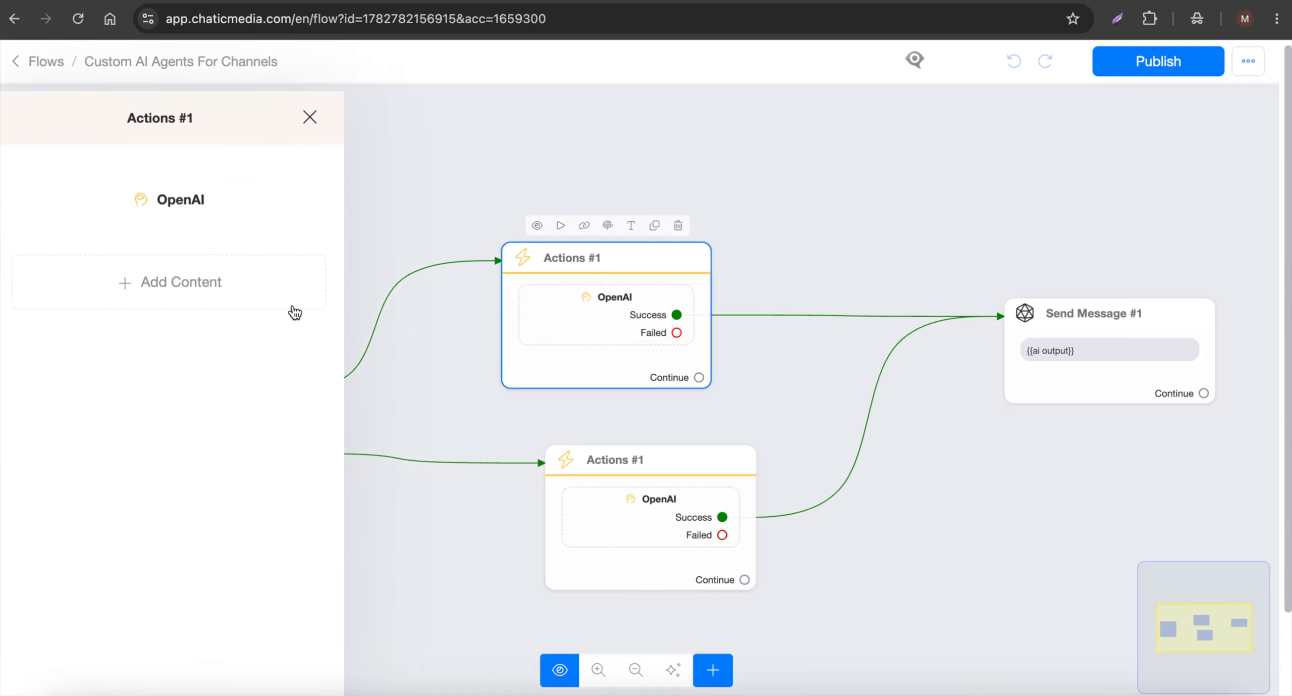
pyautogui.click(188, 188)
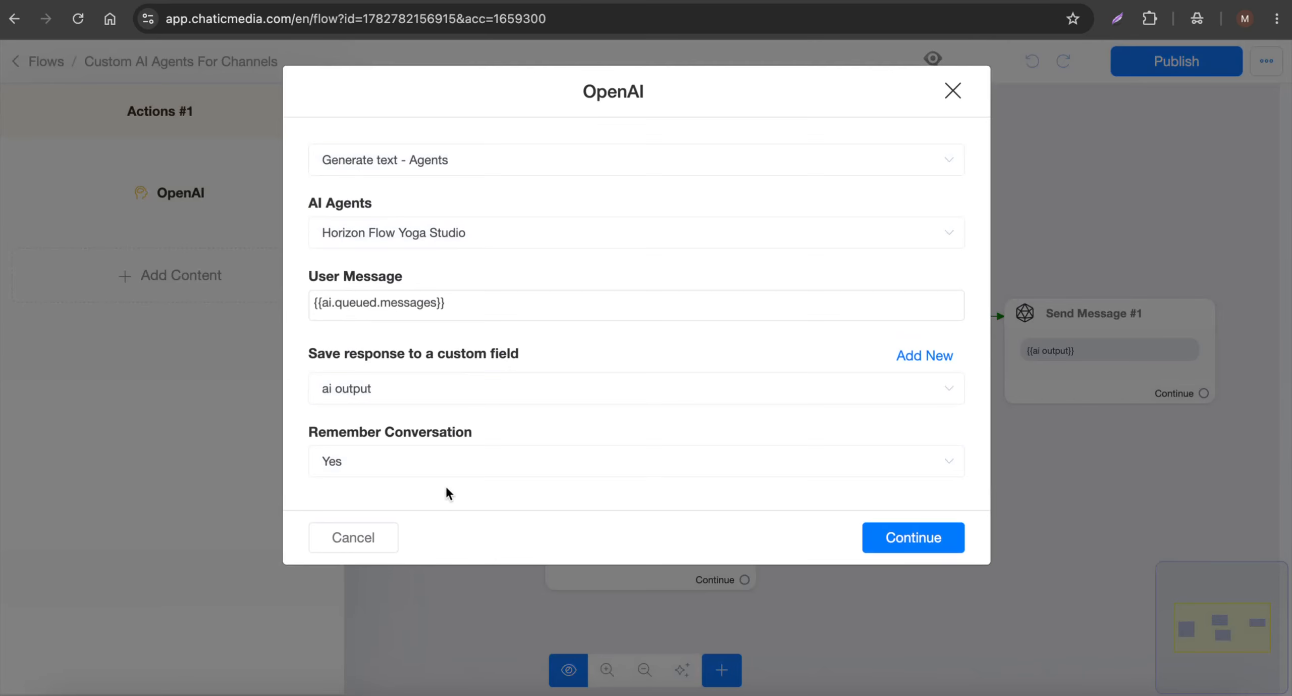
pyautogui.click(386, 529)
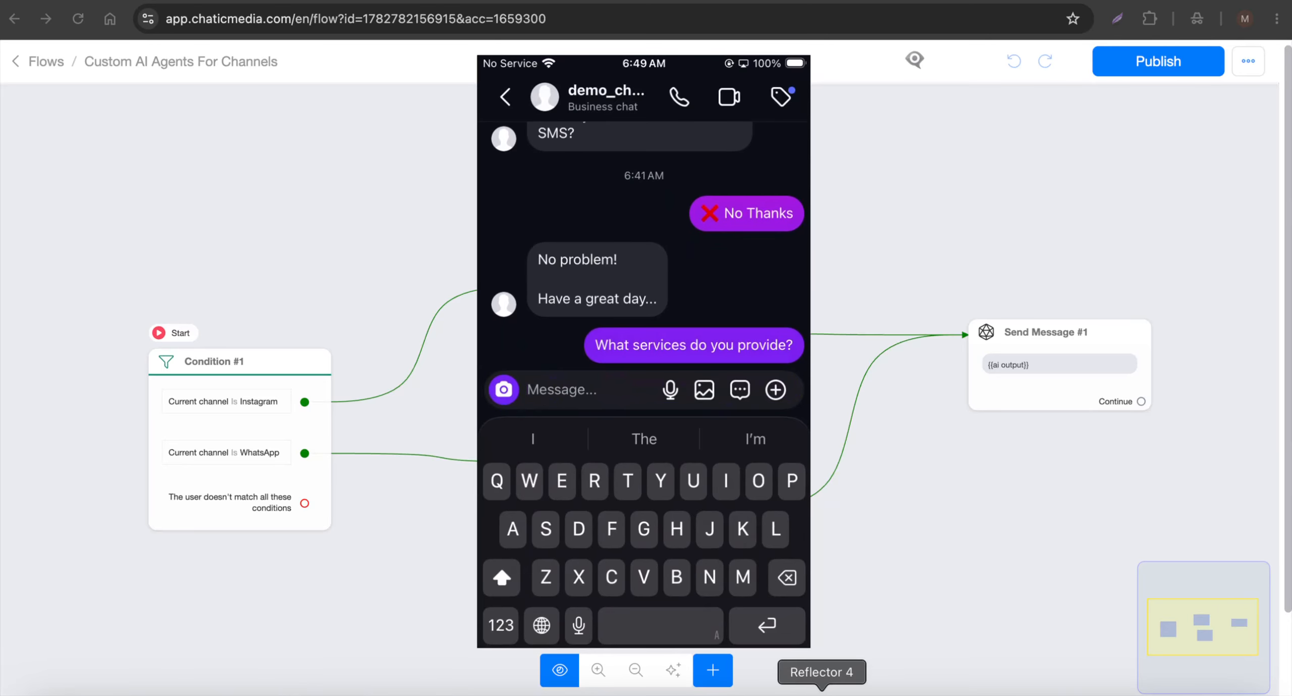
pyautogui.click(884, 230)
pyautogui.click(600, 373)
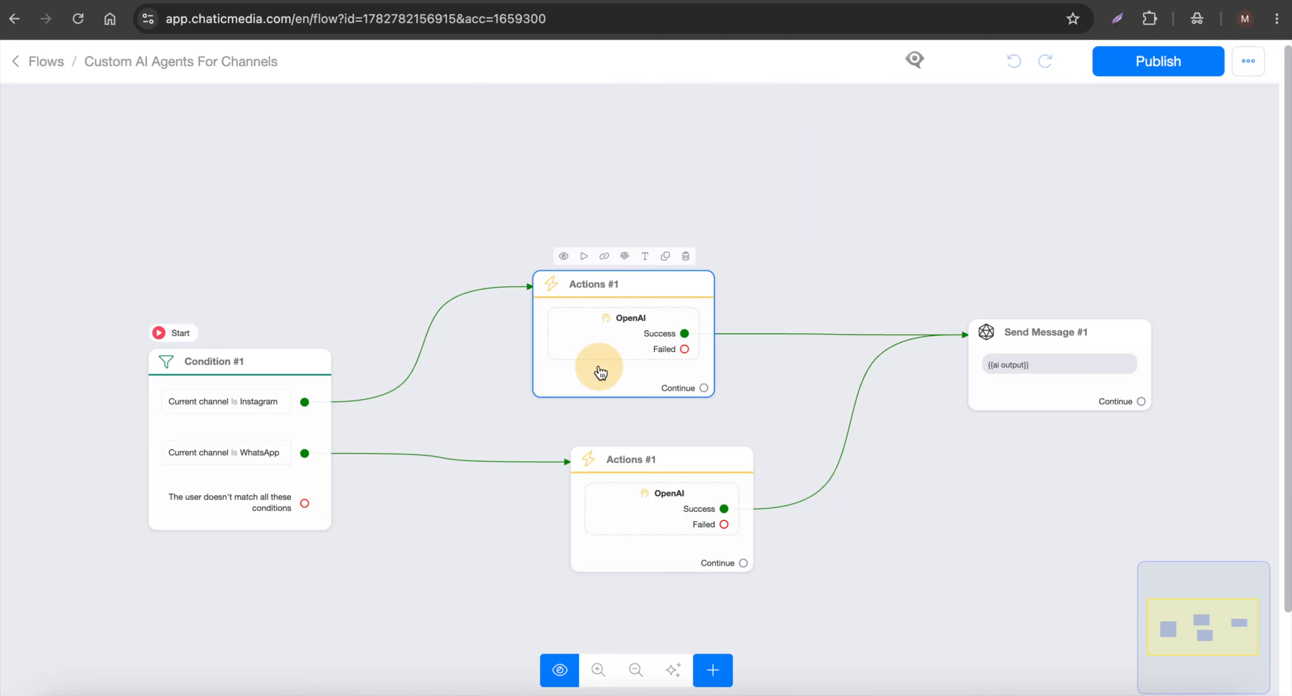
pyautogui.click(180, 200)
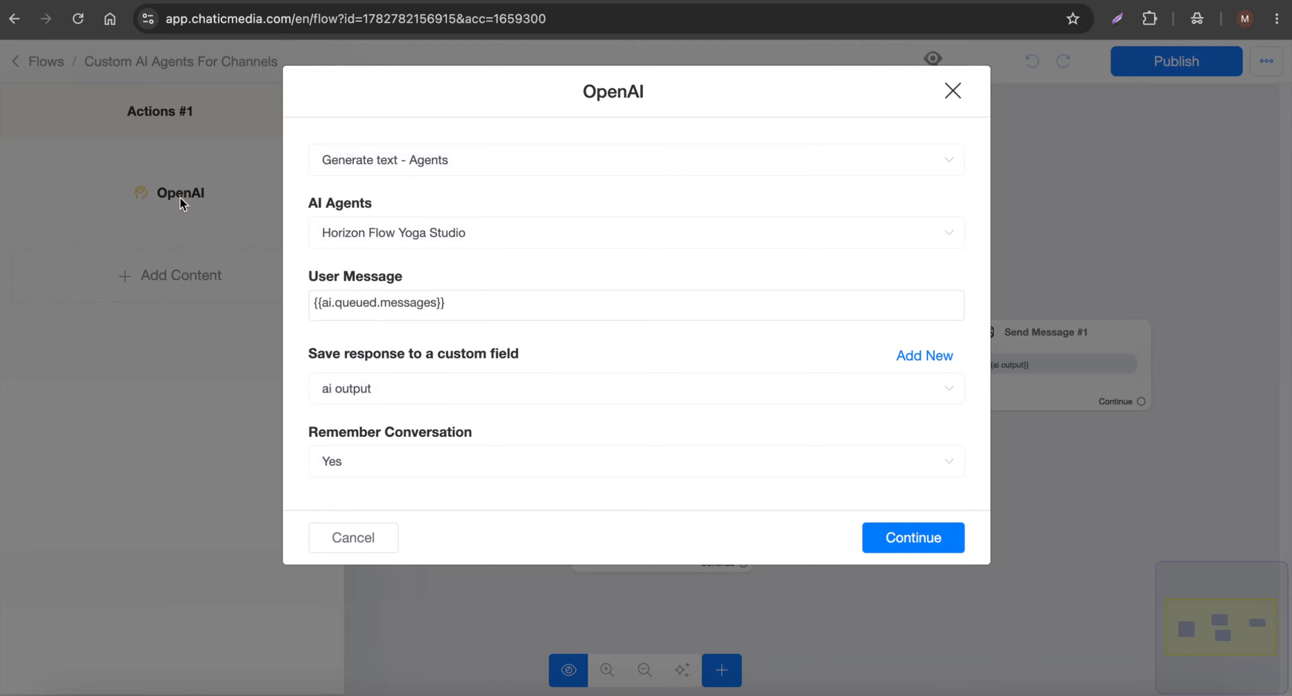
pyautogui.click(382, 534)
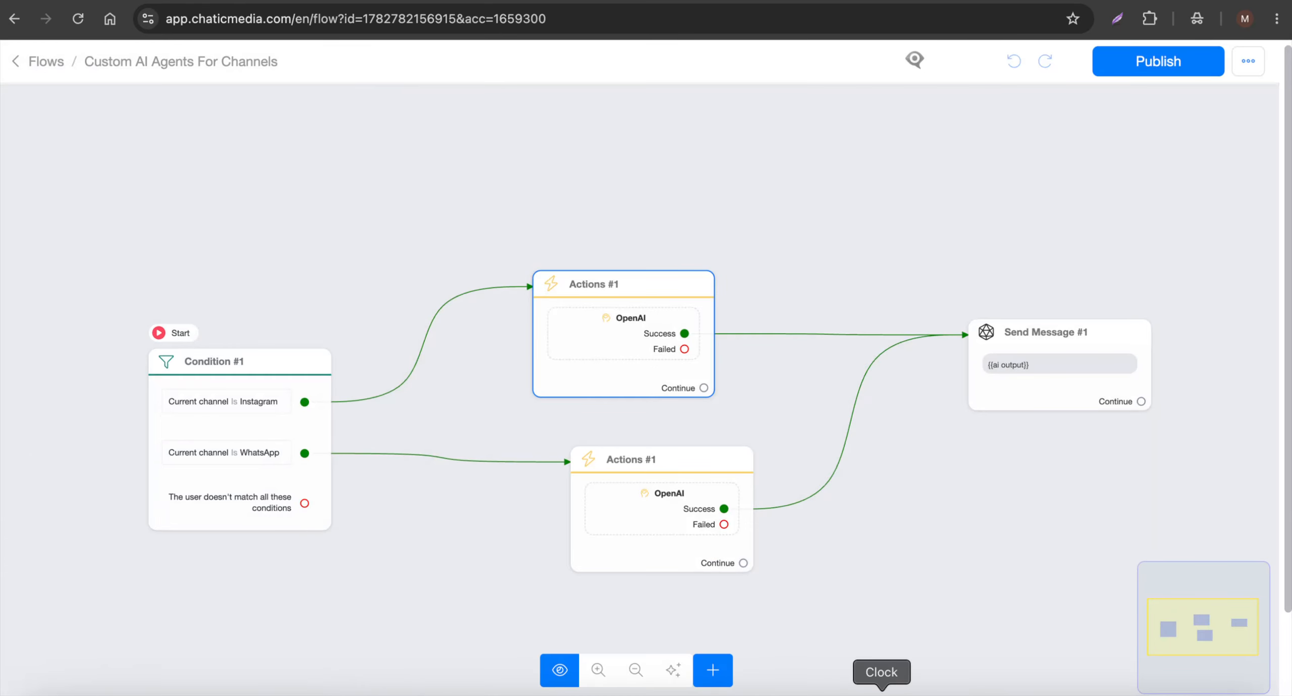
# Bring up the mirrored phone in Reflector, and examine the services and membership pricing in the Horizon Flow Yoga Studio agent's system message.
pyautogui.click(825, 695)
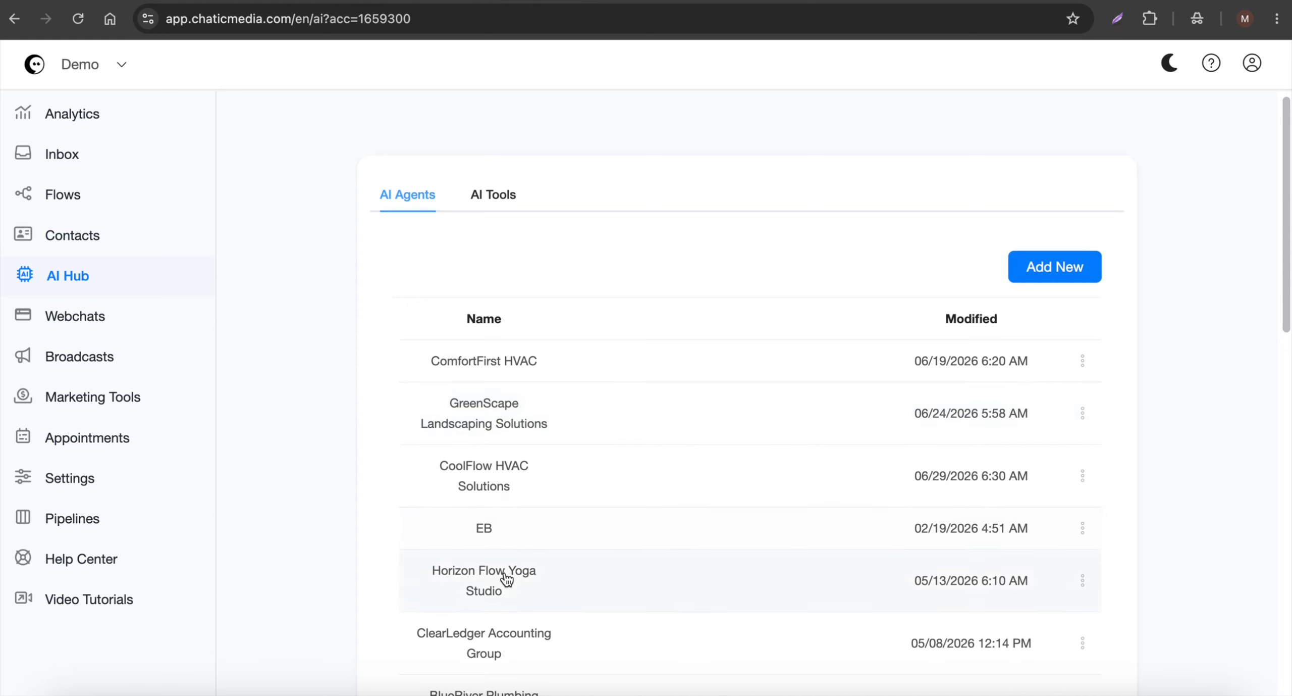
pyautogui.scroll(-3, 507, 578)
pyautogui.click(522, 462)
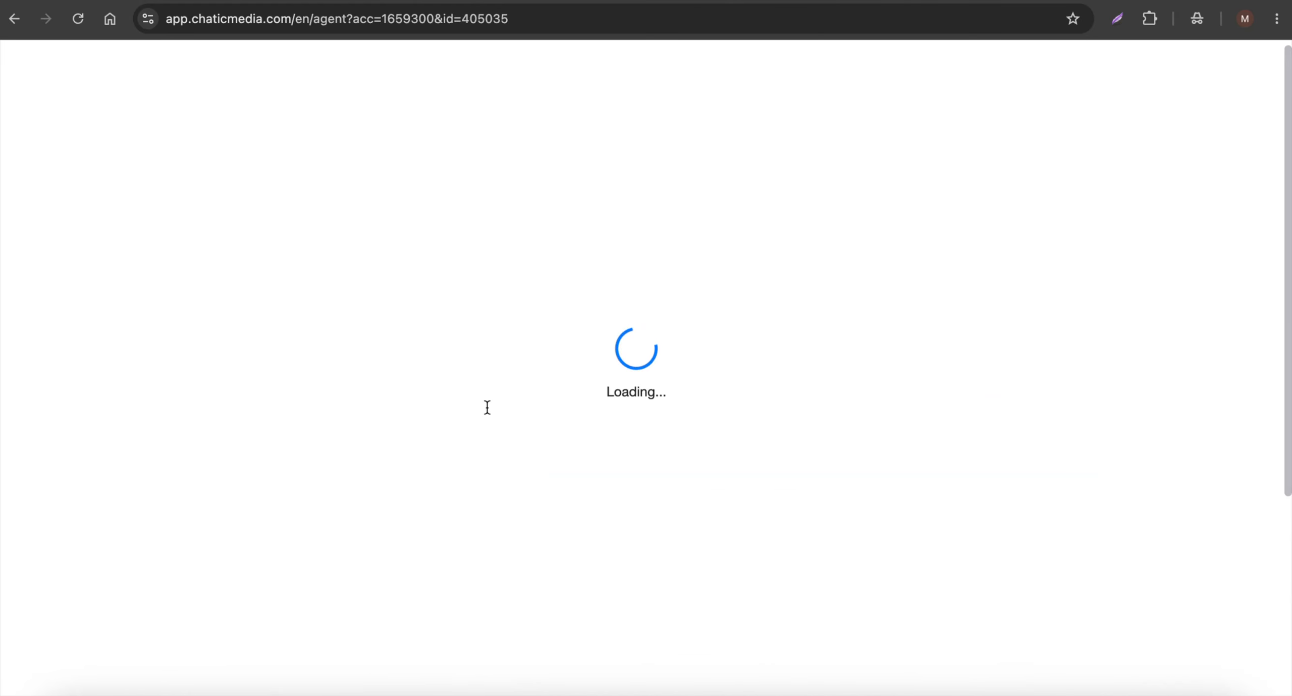
pyautogui.scroll(-7, 442, 368)
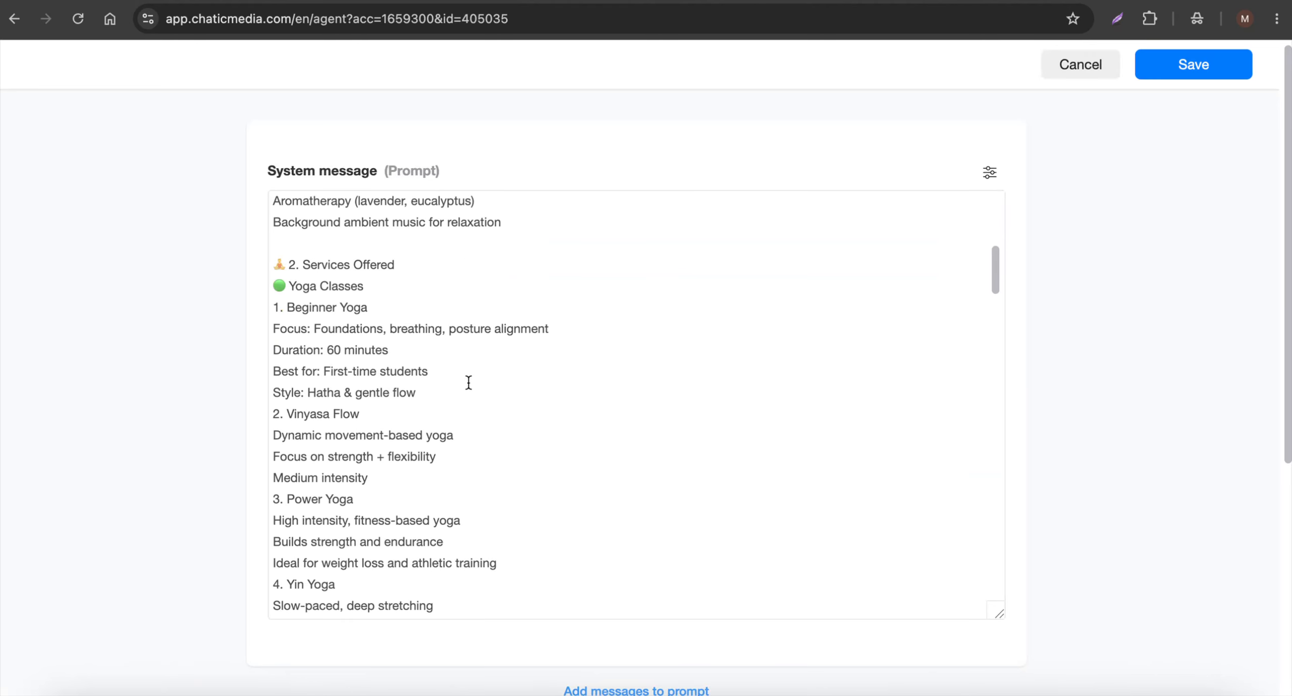
pyautogui.scroll(-12, 469, 382)
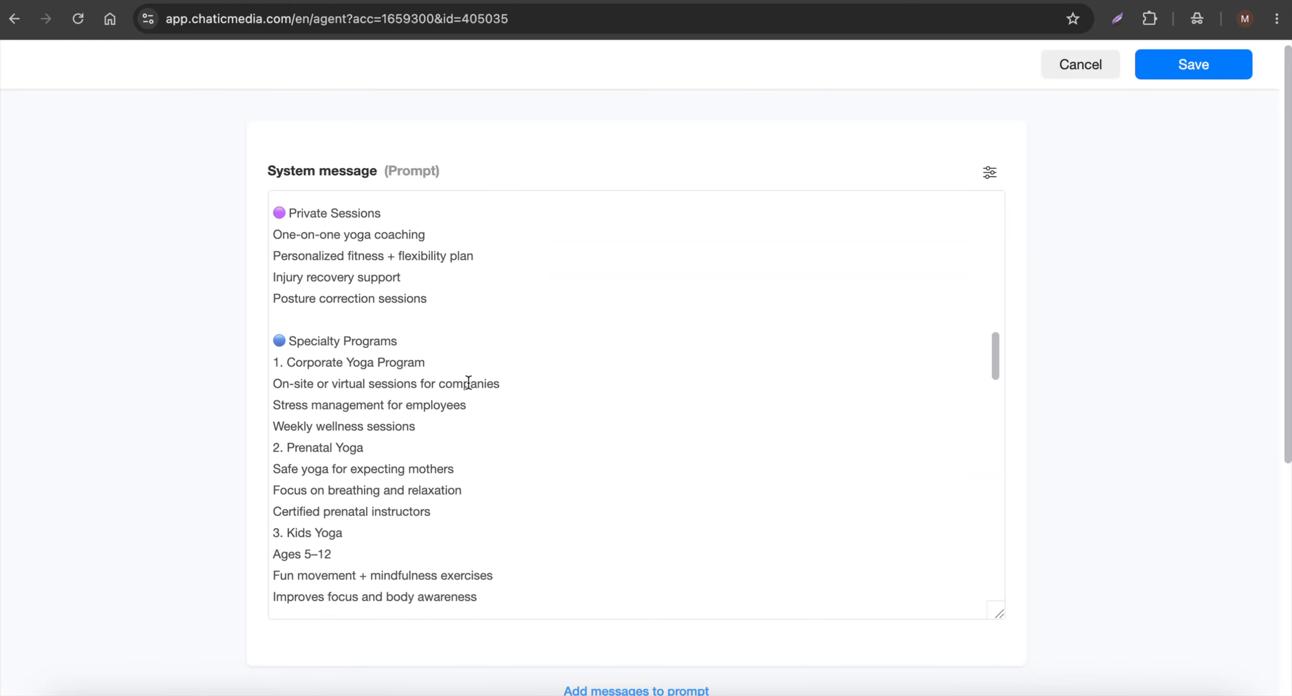
pyautogui.scroll(-10, 468, 382)
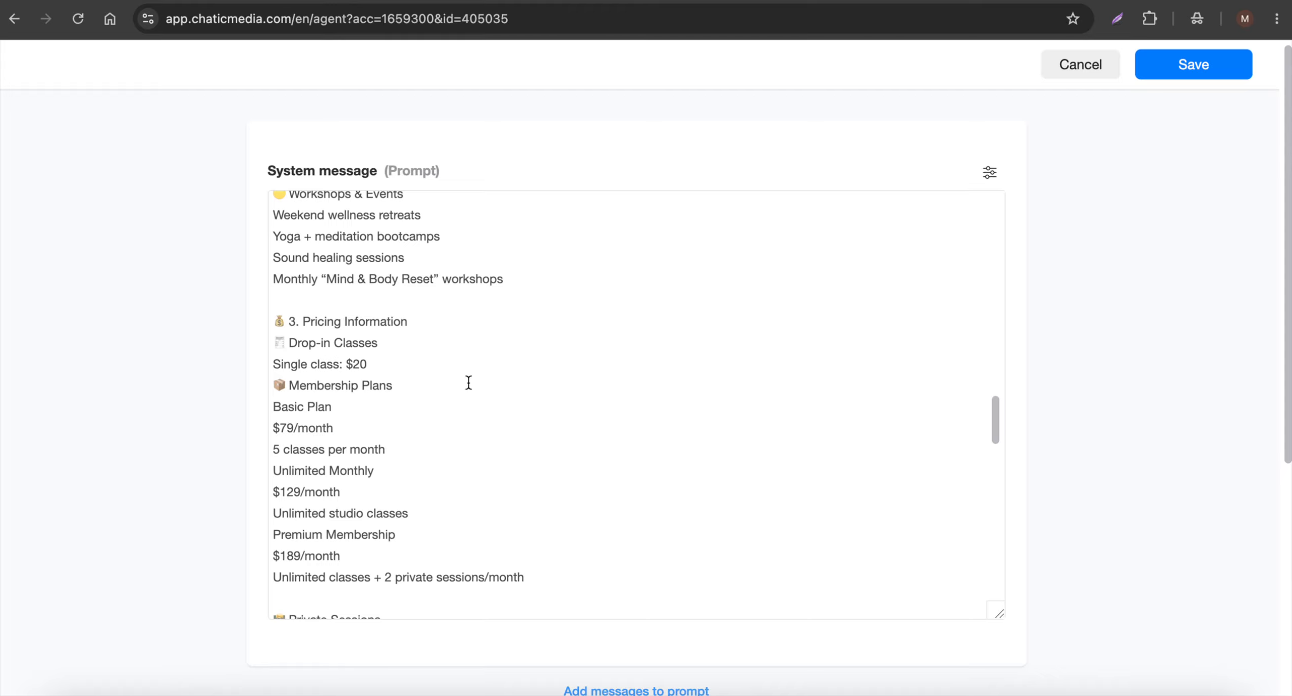
pyautogui.scroll(-2, 468, 383)
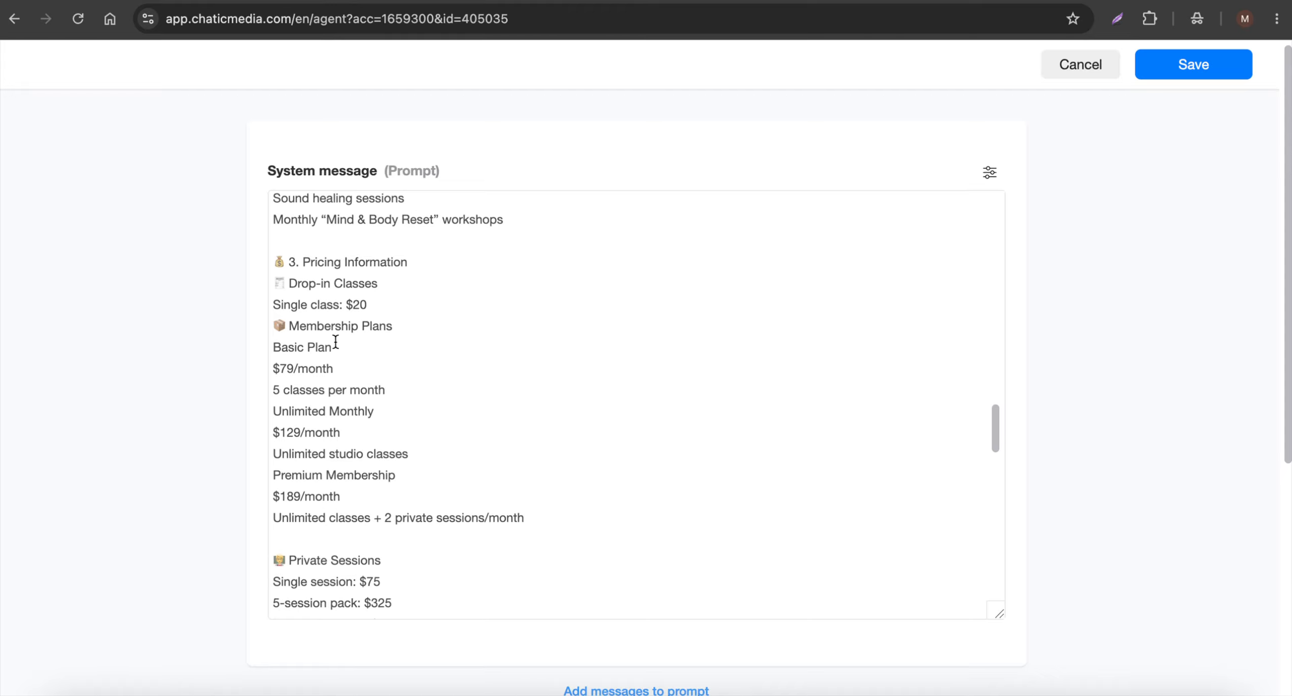
pyautogui.moveTo(335, 346); pyautogui.dragTo(246, 356)
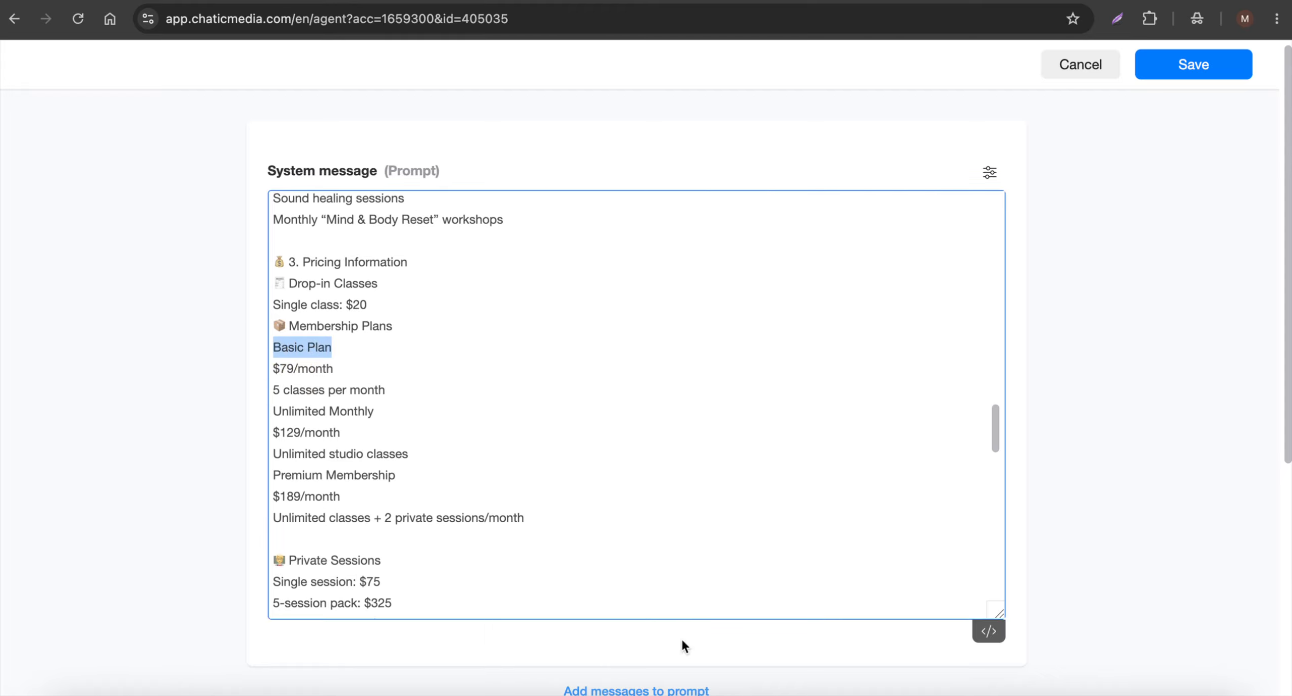
# Switch to the mirrored phone, and check which AI agent is assigned in the WhatsApp branch's OpenAI action.
pyautogui.click(822, 692)
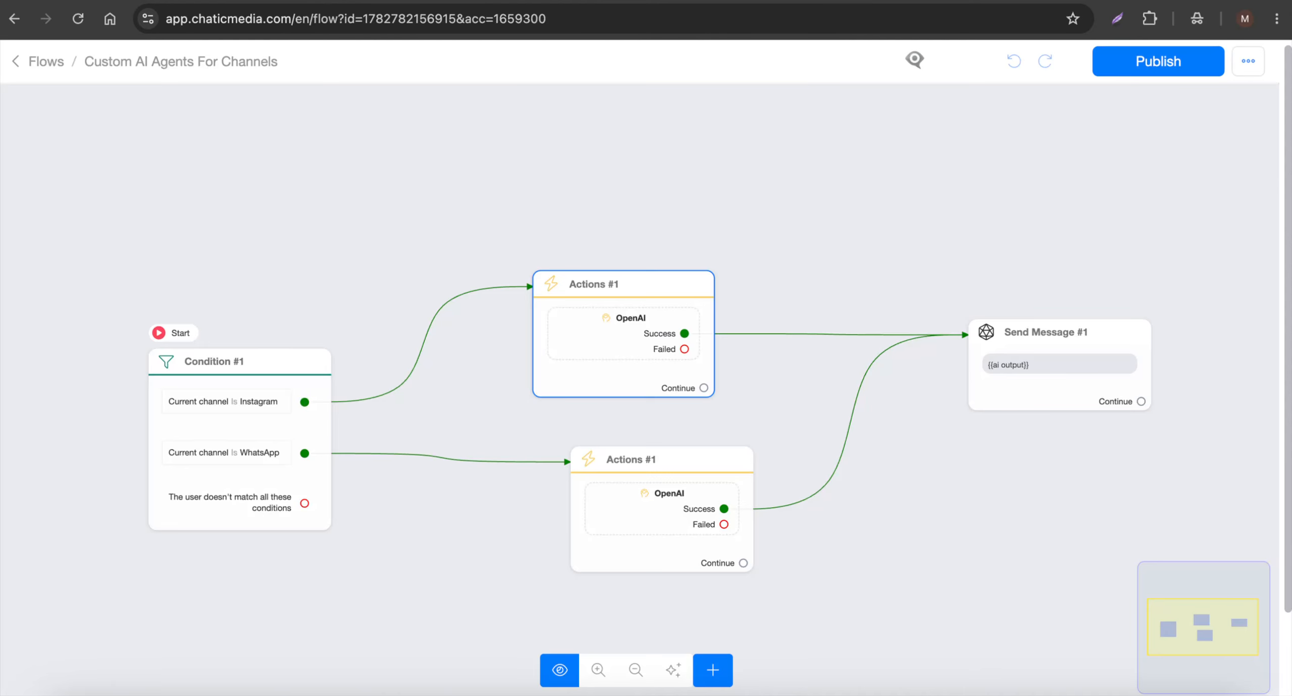
pyautogui.click(664, 517)
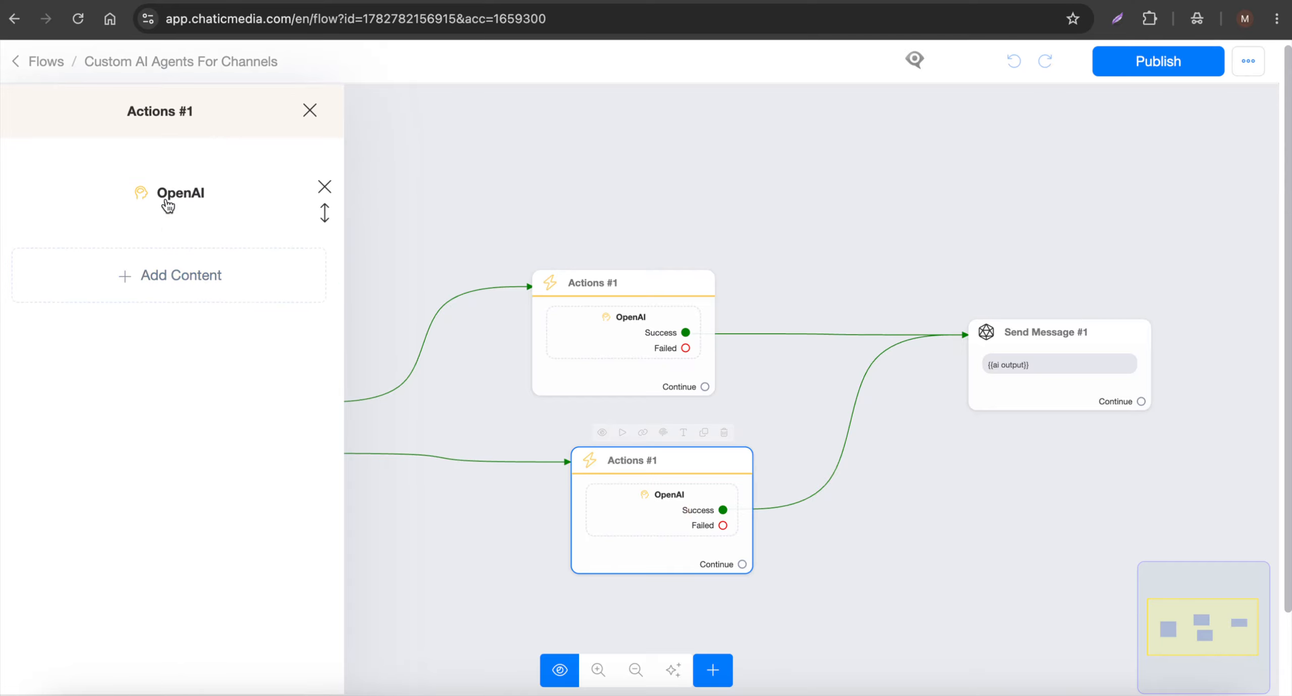
pyautogui.click(158, 181)
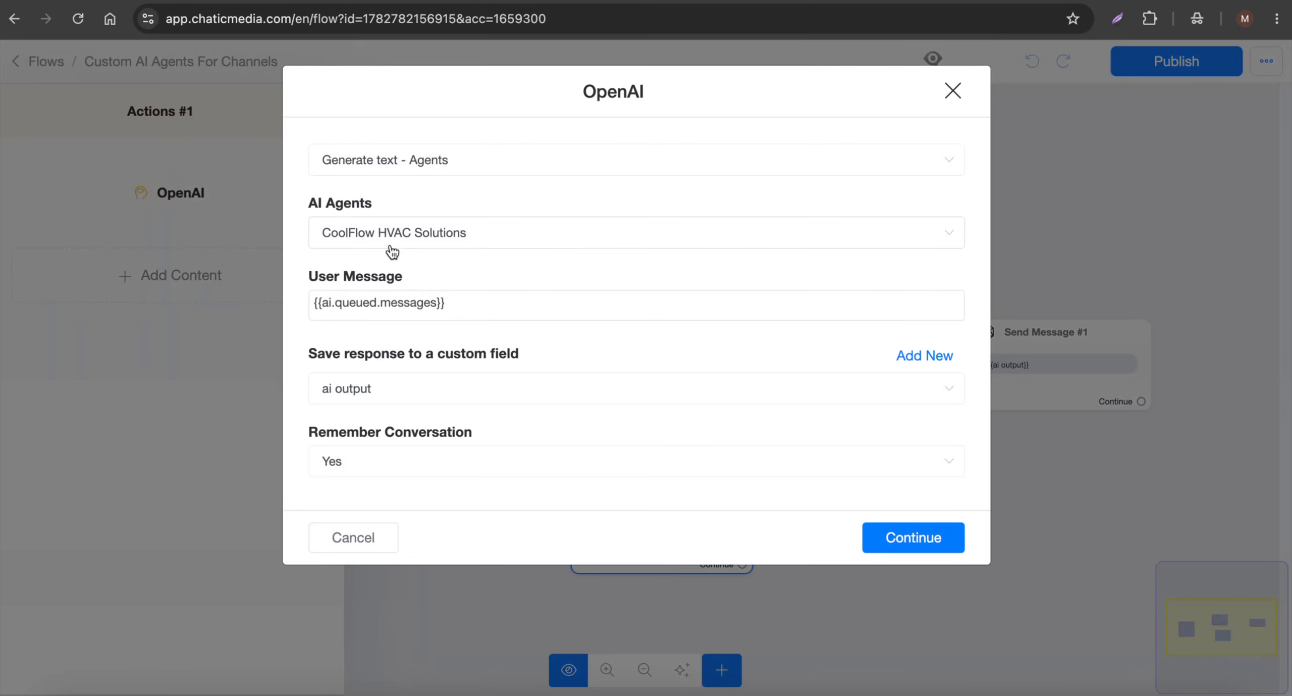
pyautogui.click(368, 538)
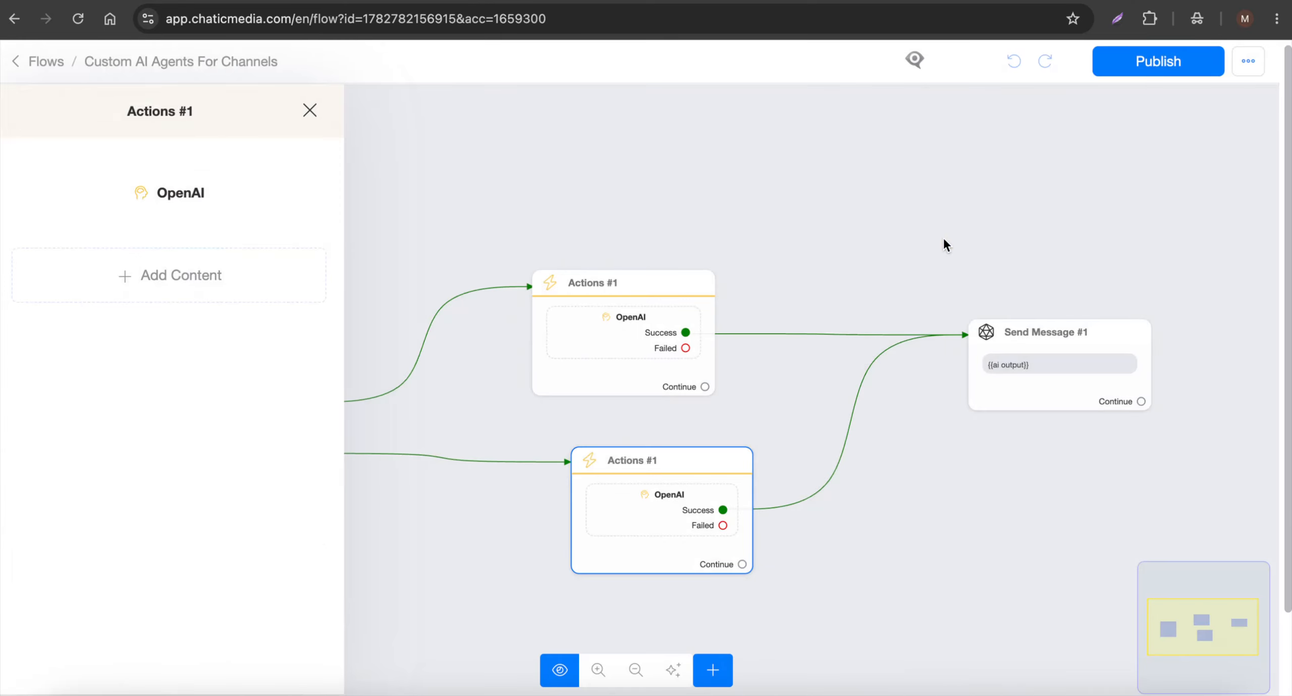
pyautogui.click(944, 239)
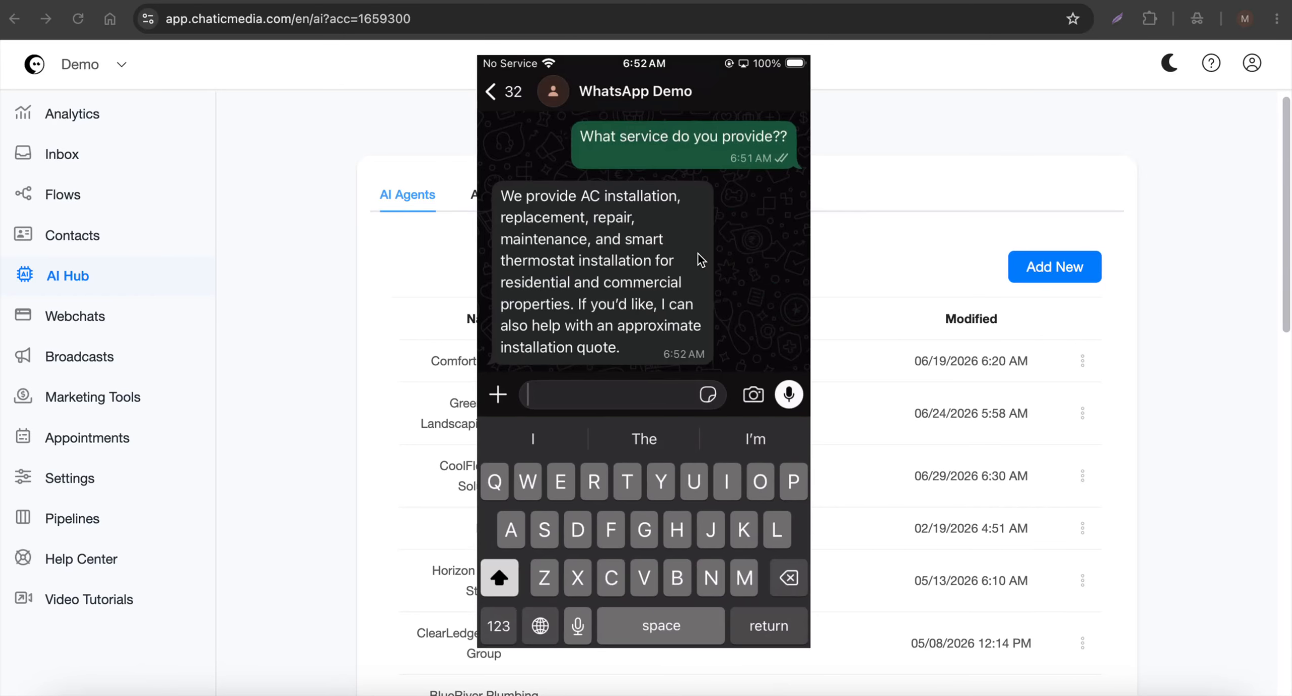
# Dismiss the mirrored phone and look through the AI agents list for CoolFlow HVAC Solutions.
pyautogui.click(904, 185)
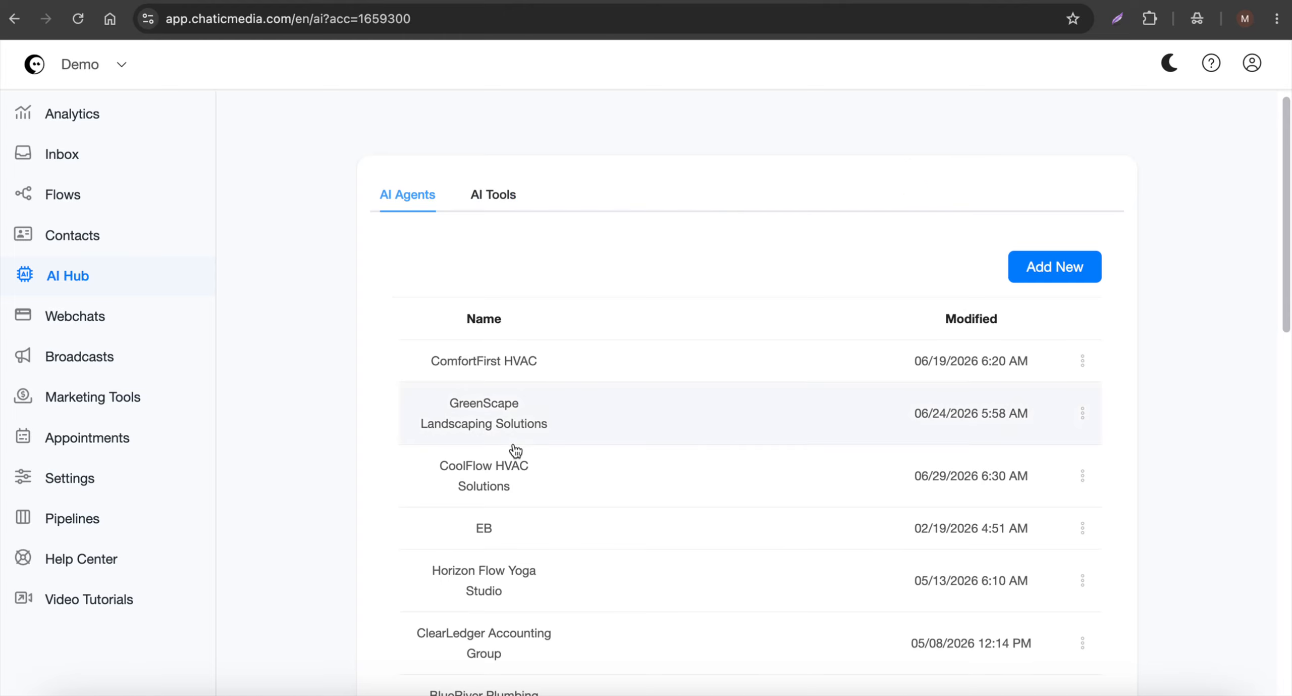
pyautogui.scroll(-2, 515, 449)
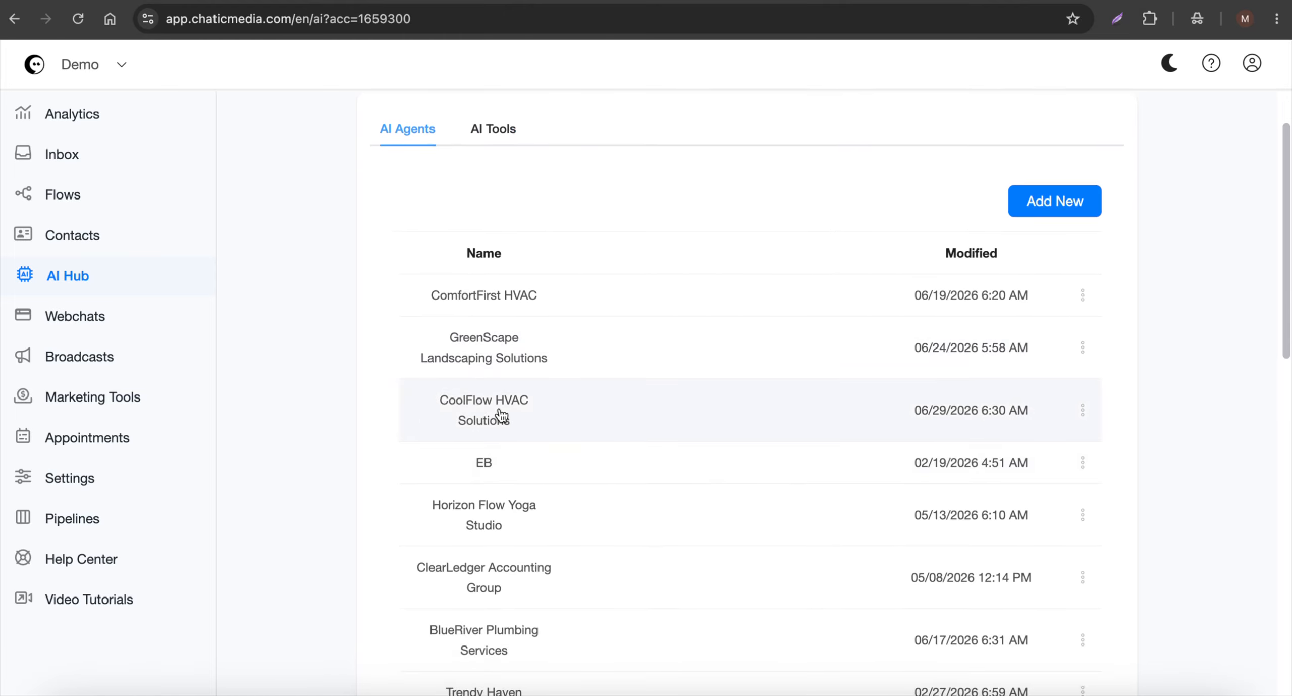
pyautogui.scroll(-1, 499, 415)
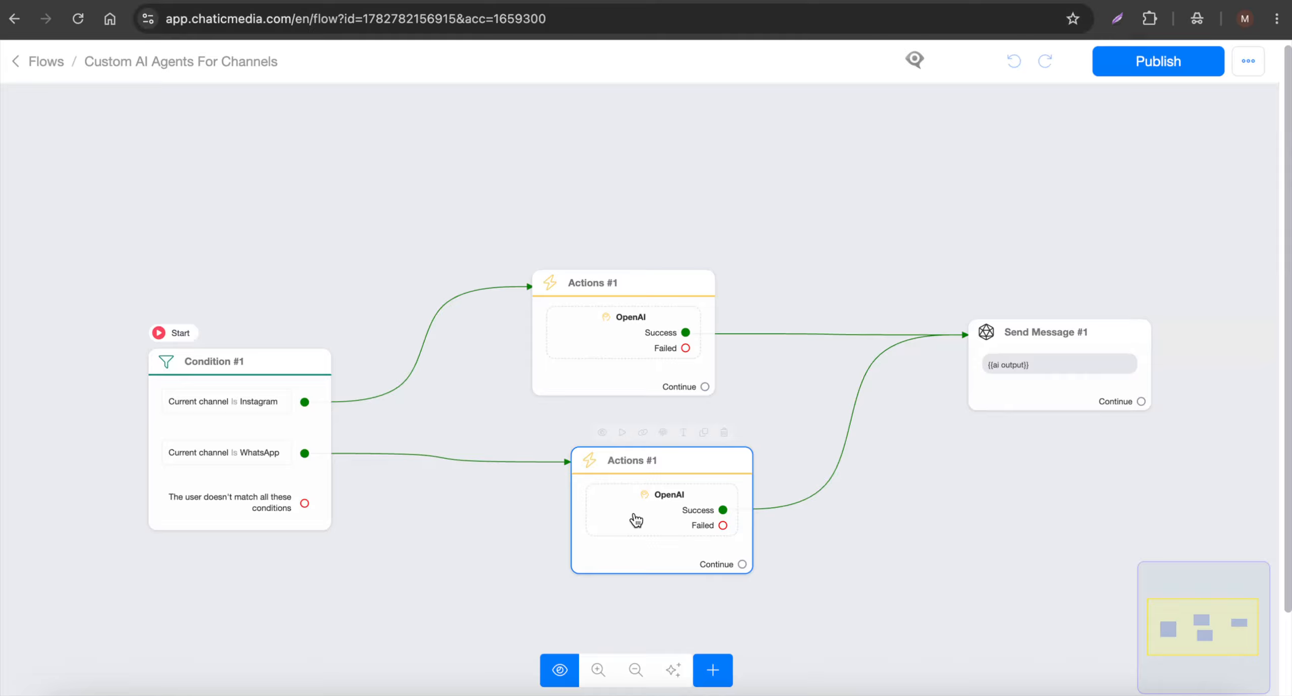
# Shift the WhatsApp branch's Actions block closer to the Condition block and recheck the AI agent in its OpenAI action.
pyautogui.moveTo(635, 518); pyautogui.dragTo(632, 510)
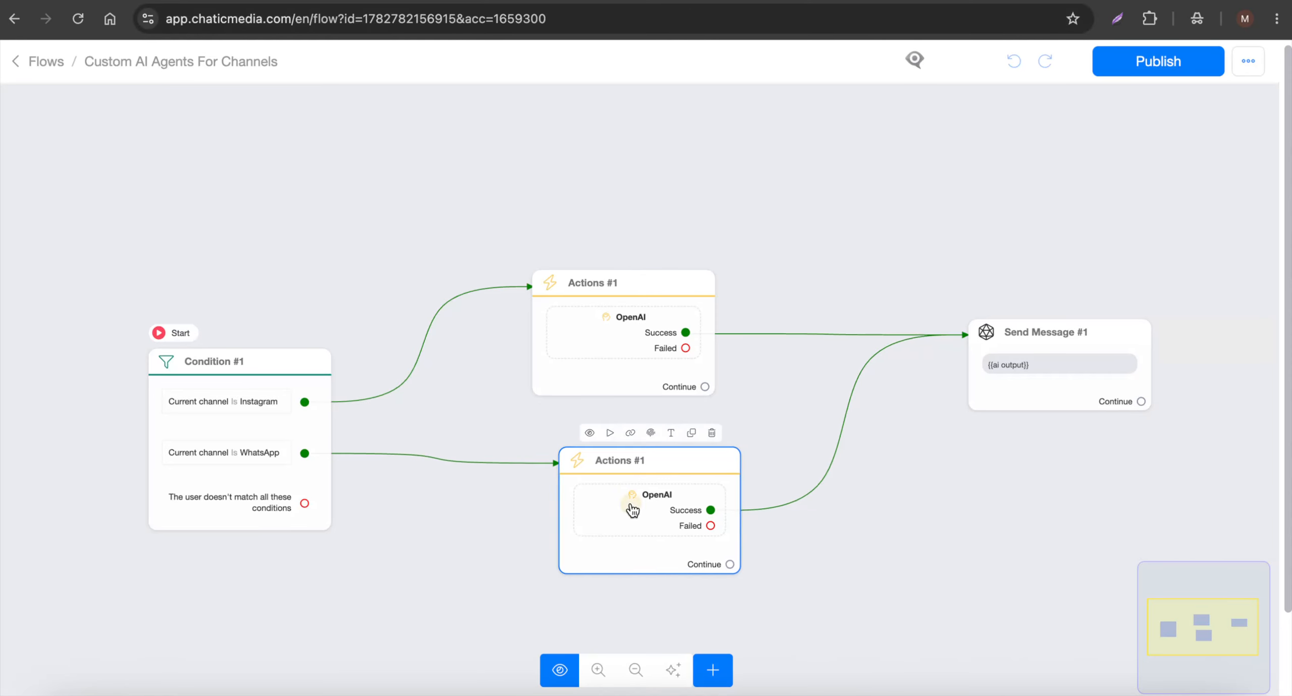
pyautogui.click(632, 510)
pyautogui.click(166, 204)
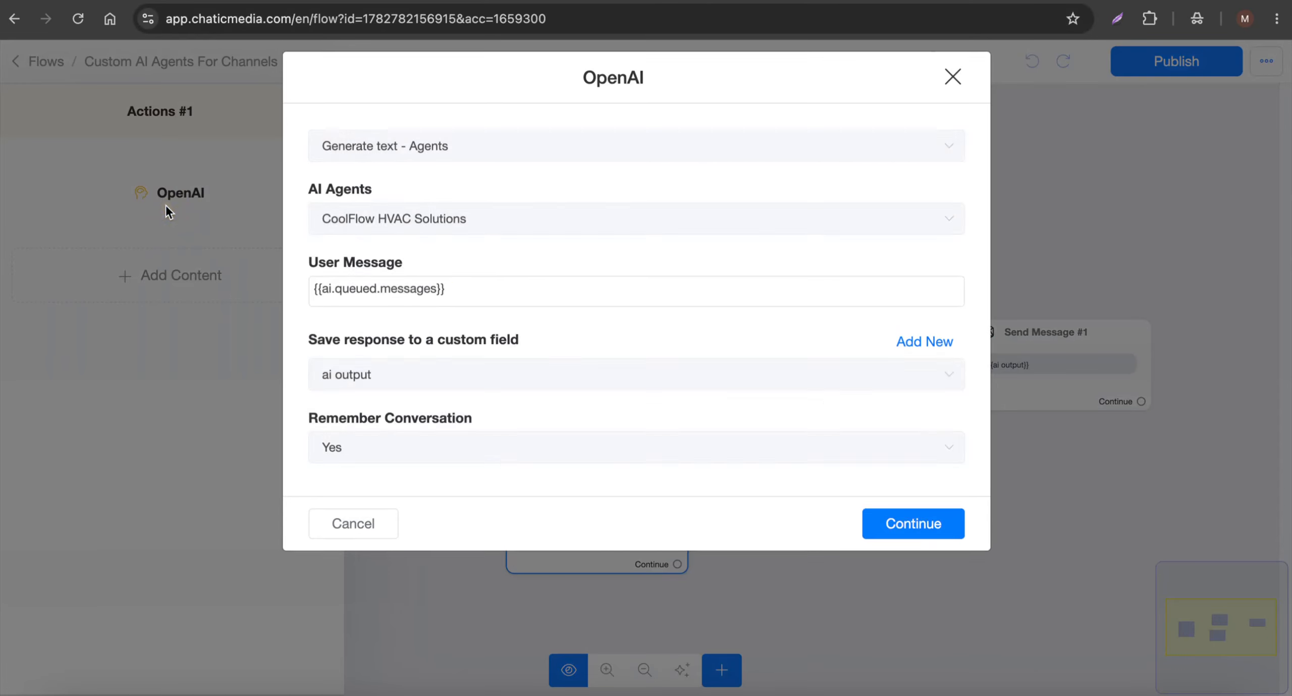
pyautogui.click(353, 537)
pyautogui.click(668, 198)
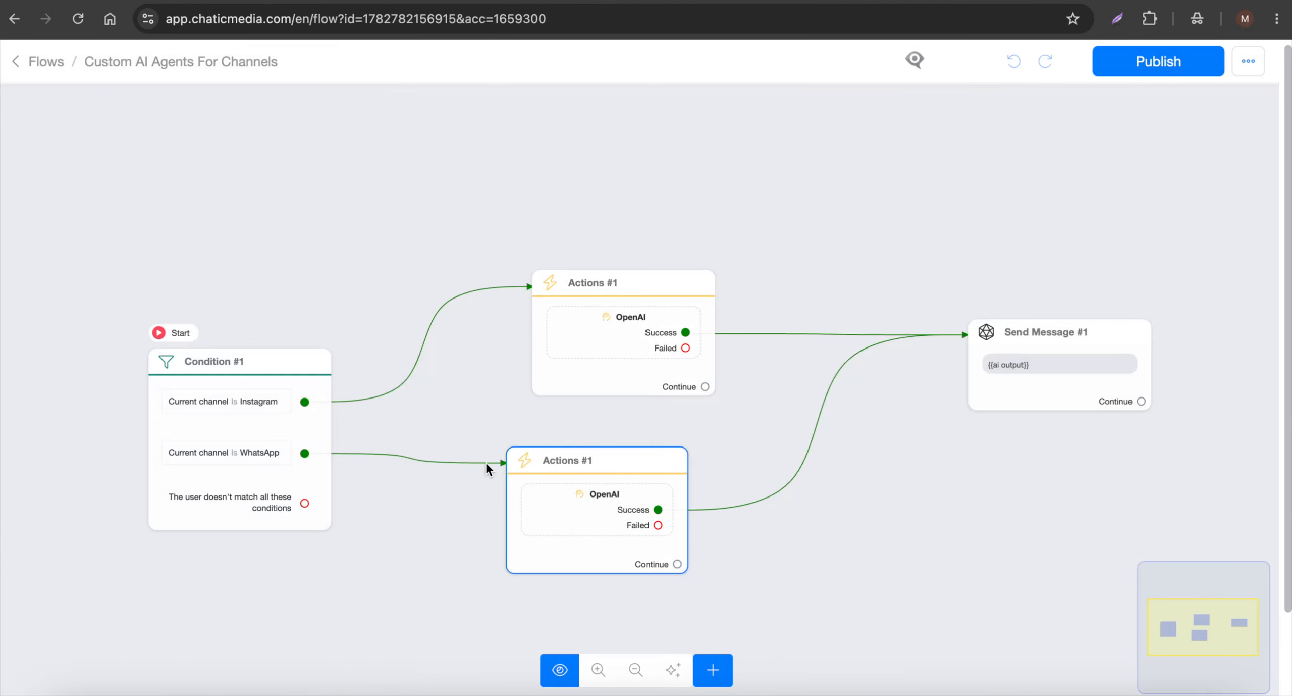
pyautogui.click(223, 437)
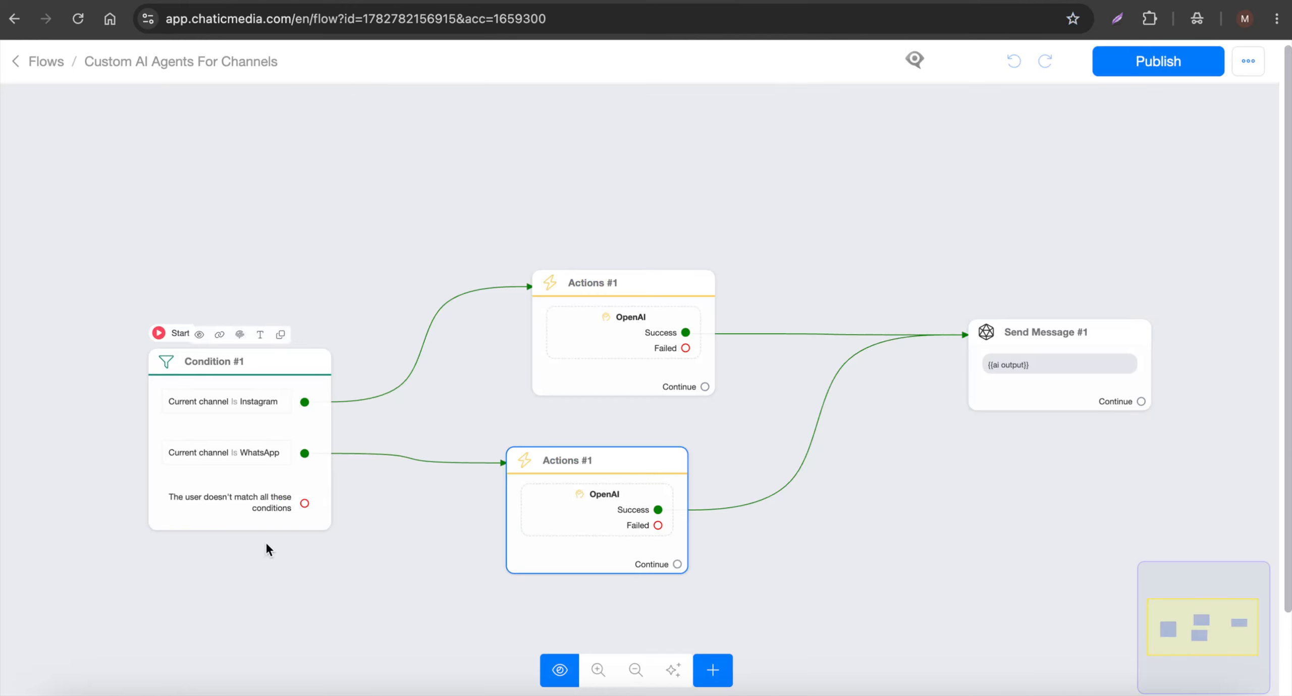
# Open the inbox to examine the bot's reply in the WhatsApp conversation, and switch to the Canva design tab.
pyautogui.scroll(3, 204, 442)
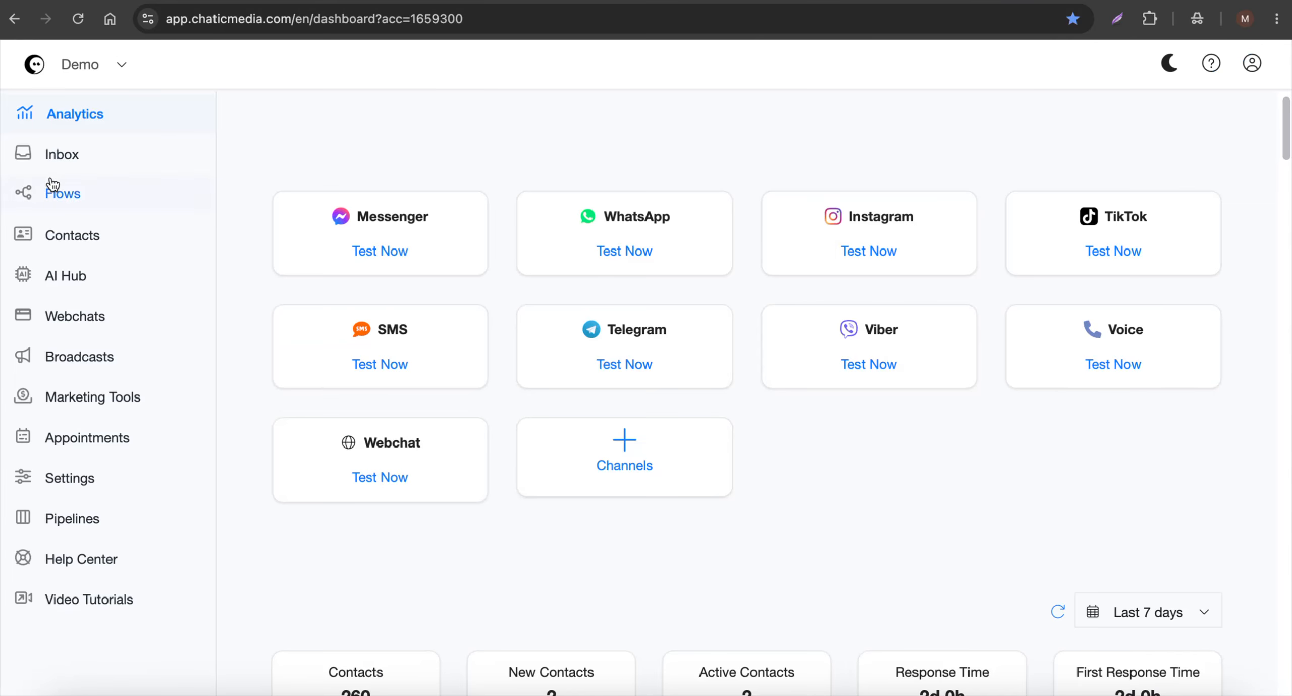
pyautogui.click(61, 155)
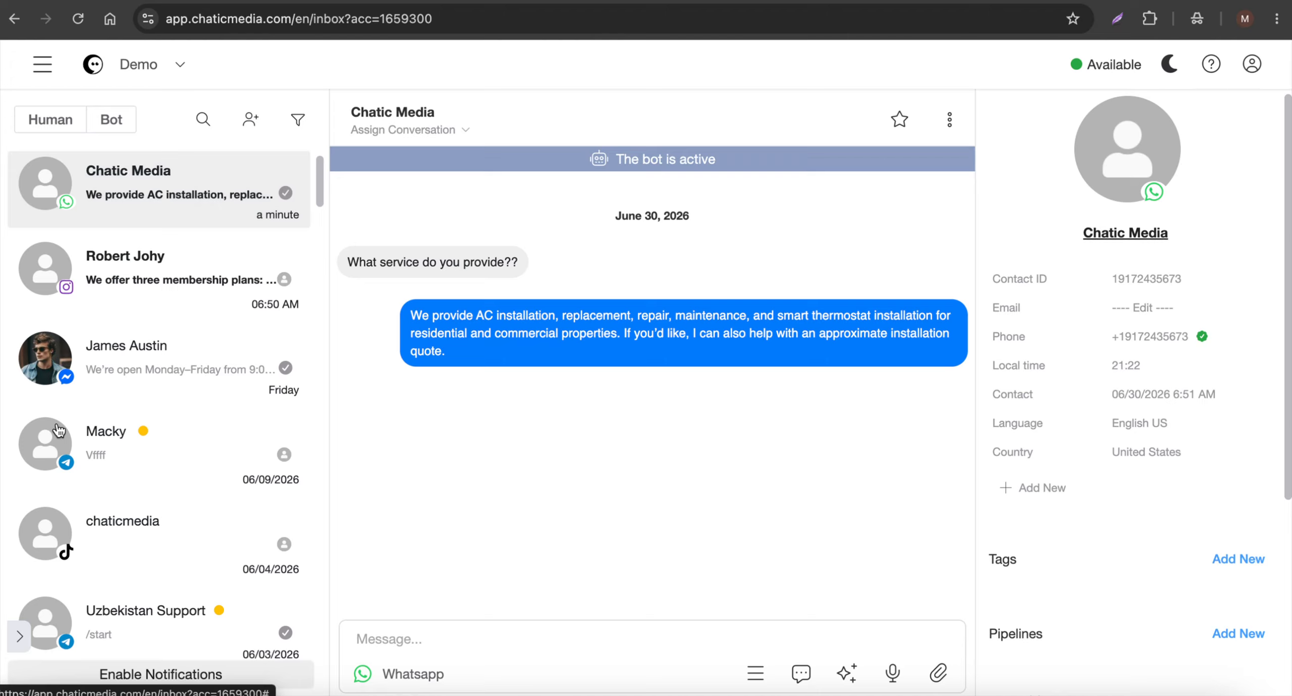
pyautogui.click(444, 628)
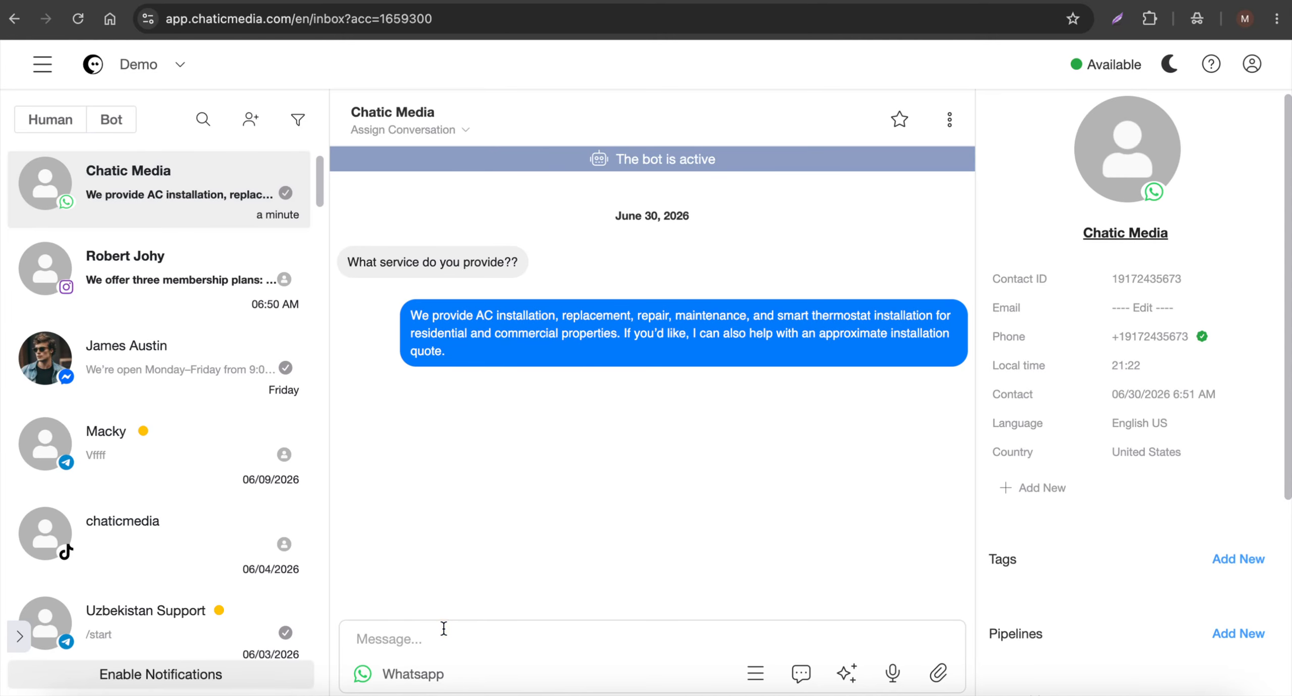
pyautogui.click(533, 1)
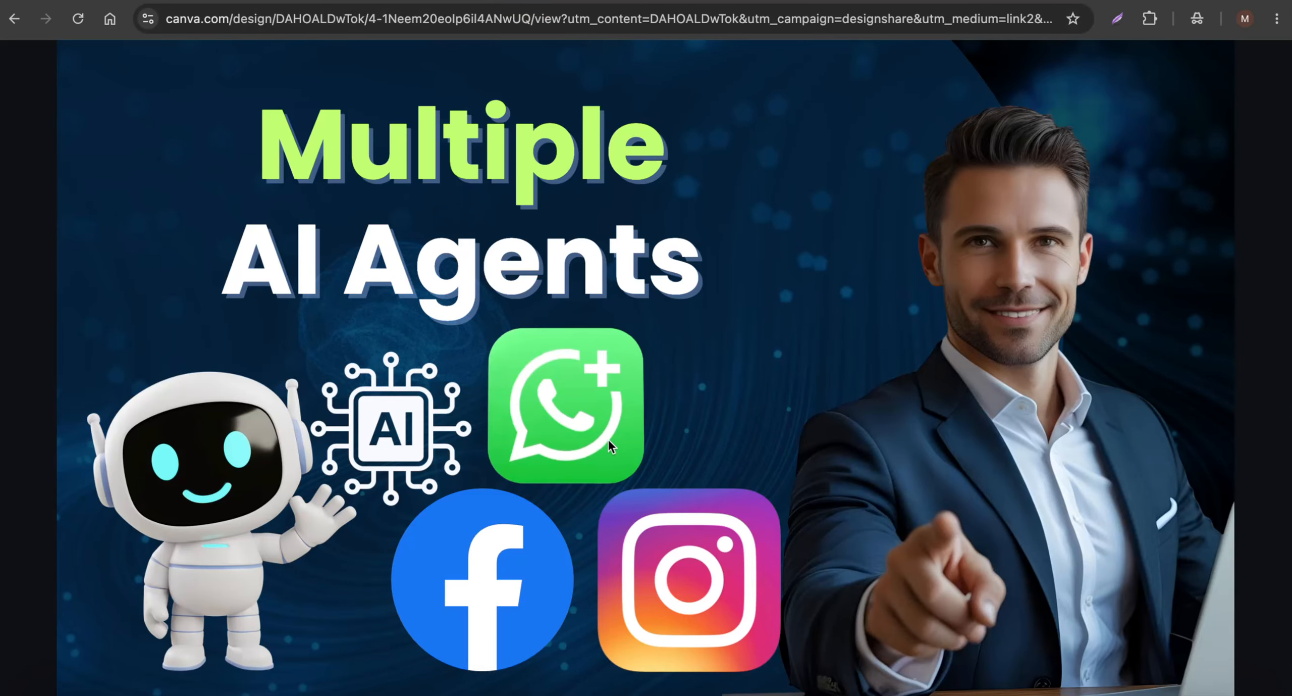